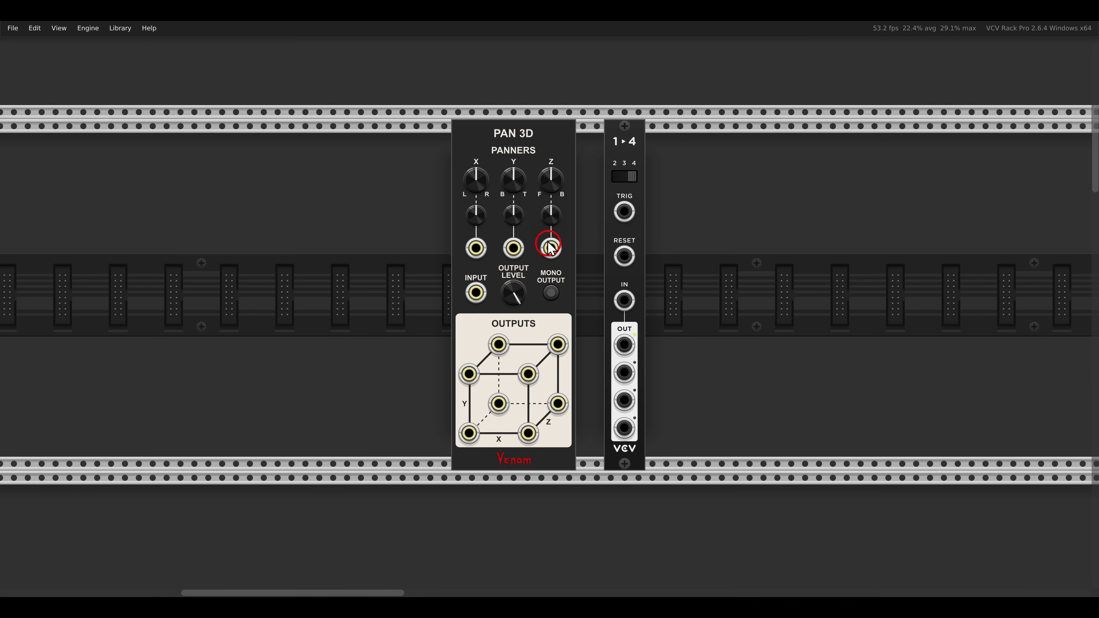
drag(442, 143, 571, 202)
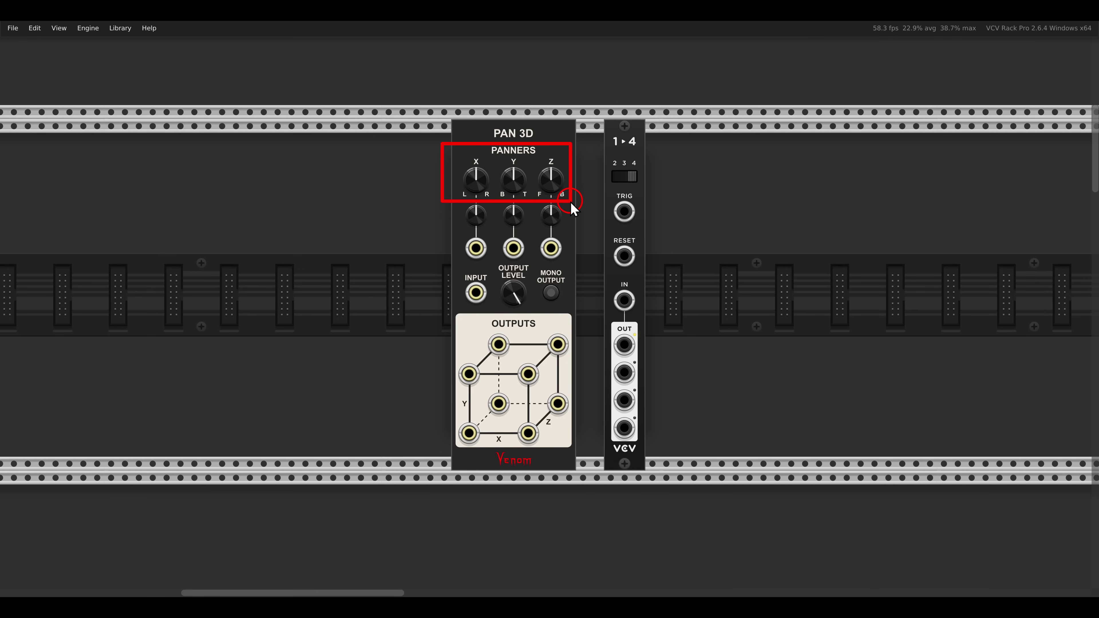
scroll(571, 202, down, 10)
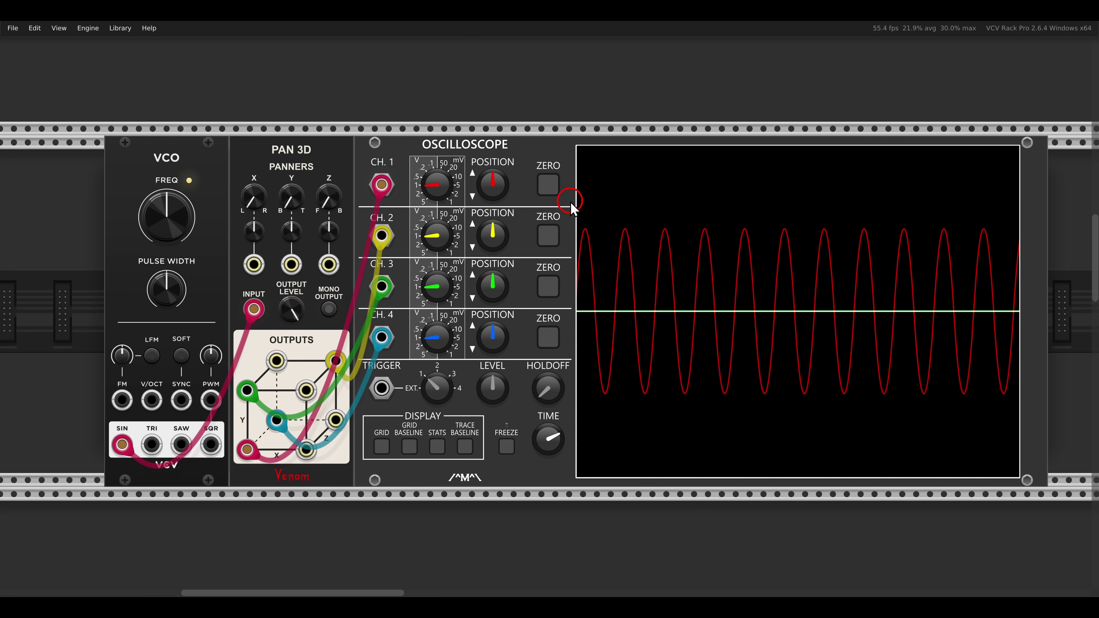
scroll(570, 202, down, 1)
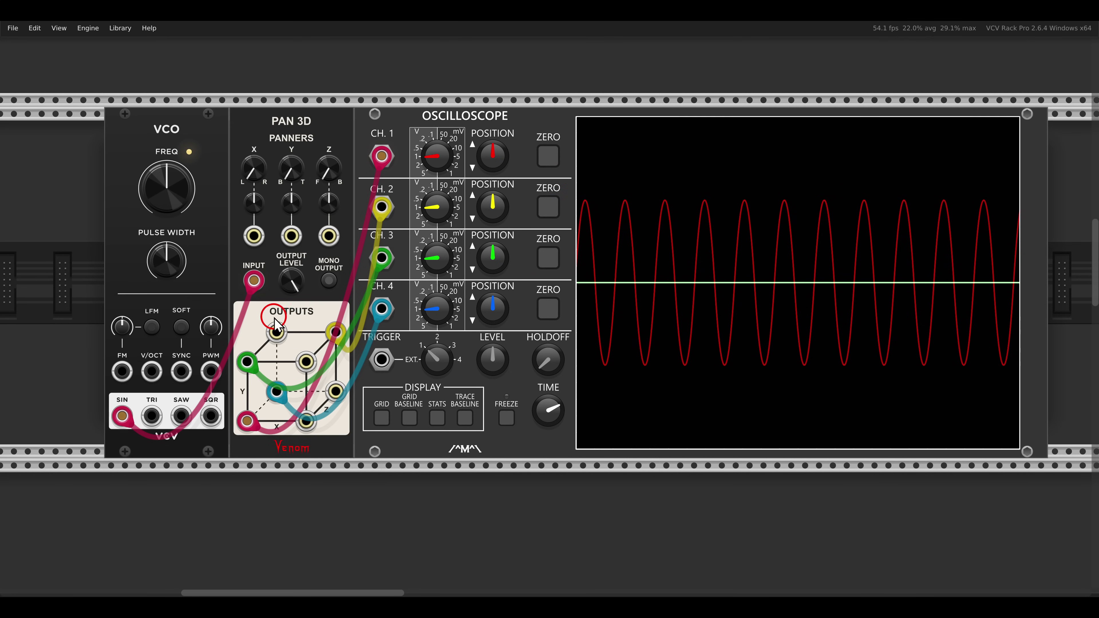
mouse_move(213, 311)
mouse_down()
mouse_move(327, 449)
mouse_move(356, 458)
mouse_up()
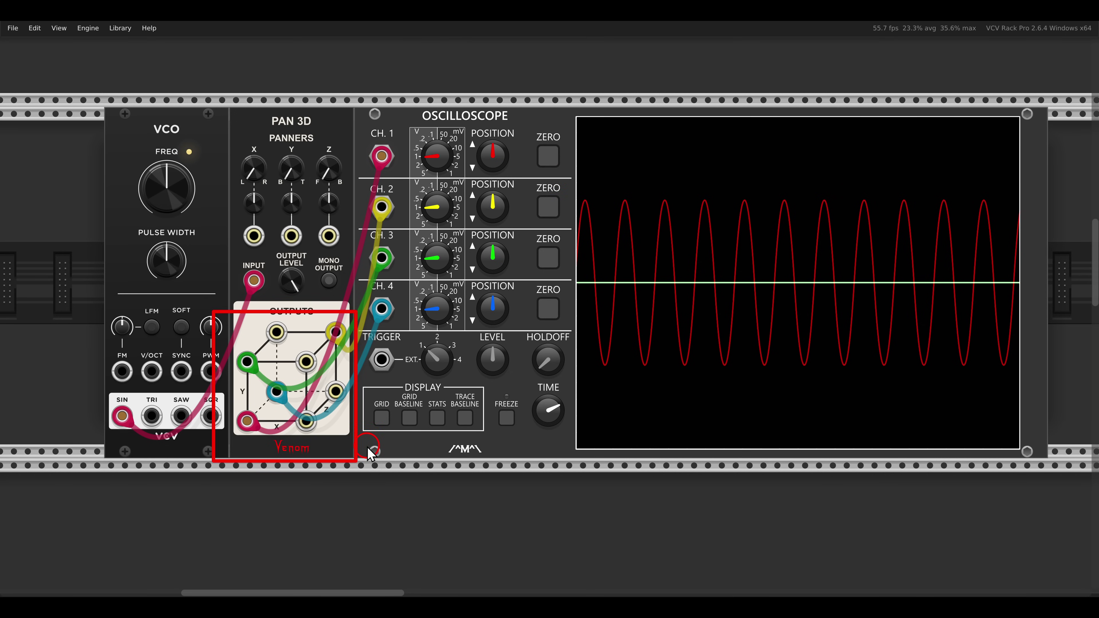
key(Escape)
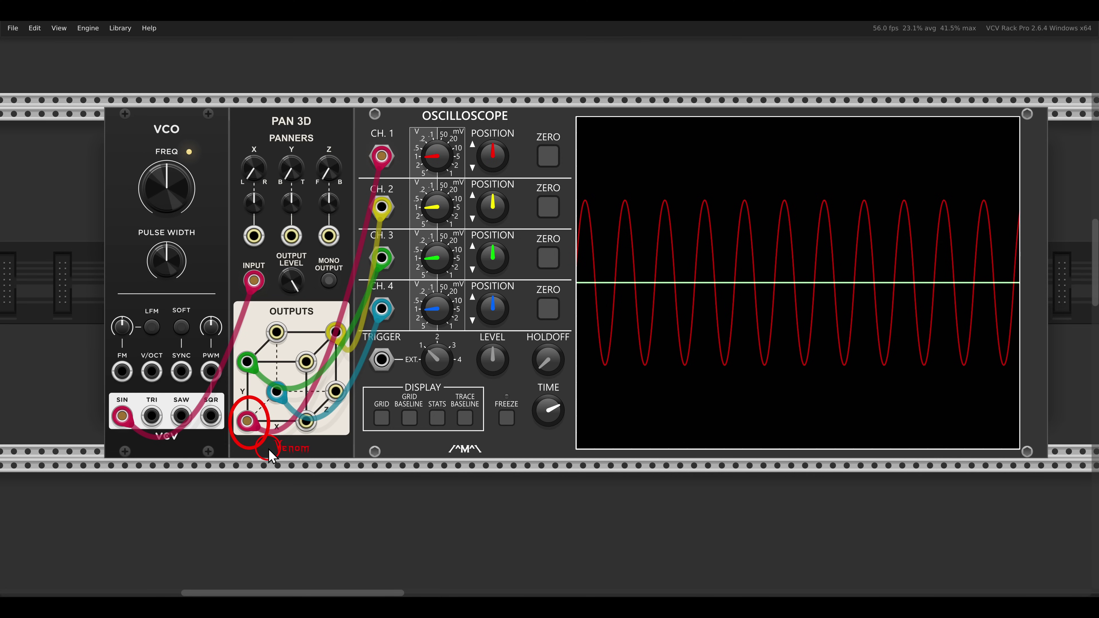
Turn the Y panner of the oscilloscope patch's PAN 3D fully to the top, and return it fully to the bottom
mouse_move(292, 169)
mouse_down()
mouse_move(283, 125)
mouse_move(296, 132)
mouse_up()
drag(295, 175, 279, 112)
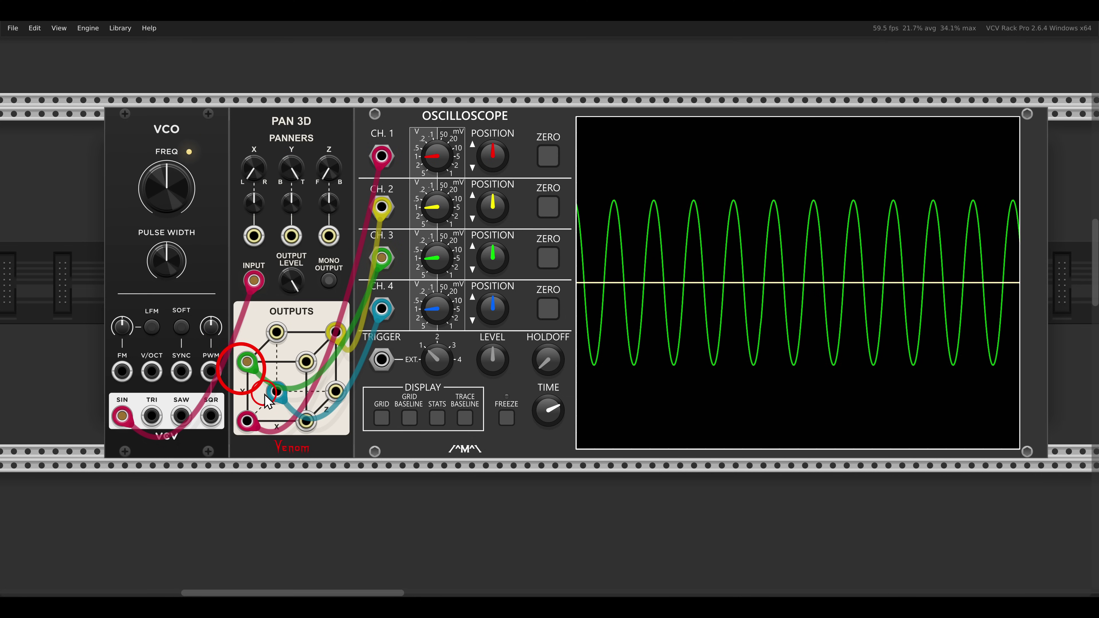
double_click(290, 171)
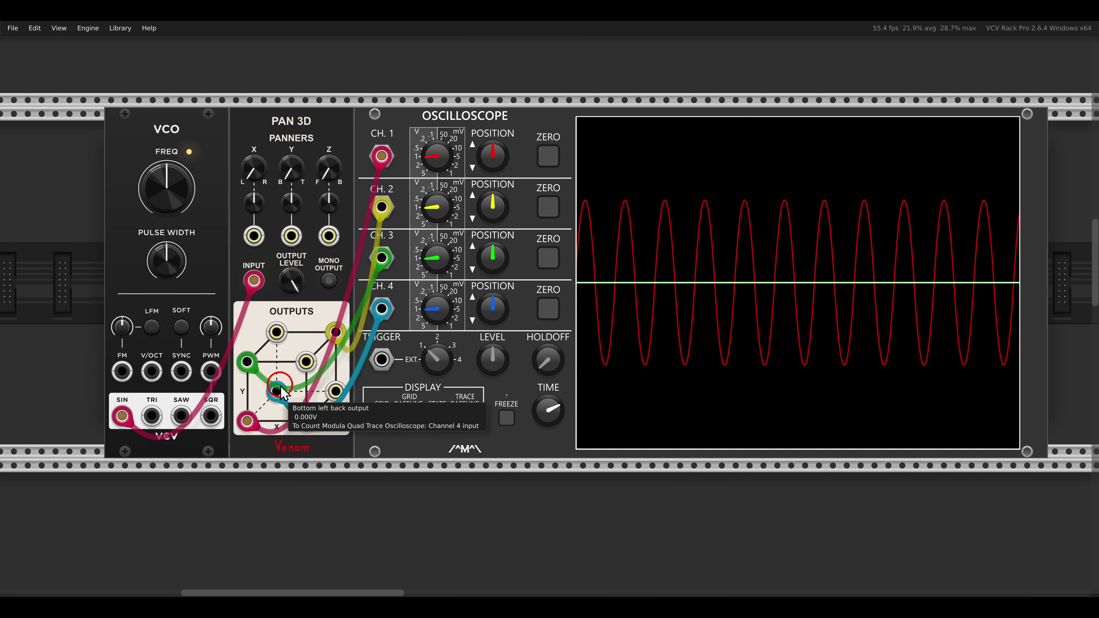
Set the PAN 3D panners fully to their far ends: Z to the back, Y to the top and X to the right
drag(333, 173, 333, 117)
drag(327, 168, 303, 74)
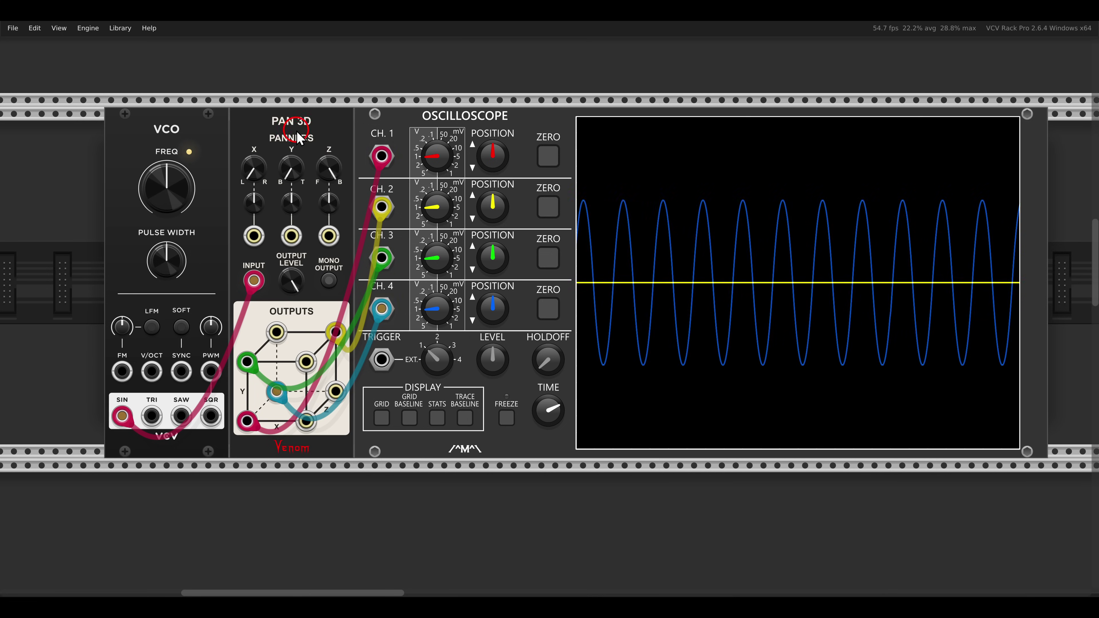
click(276, 393)
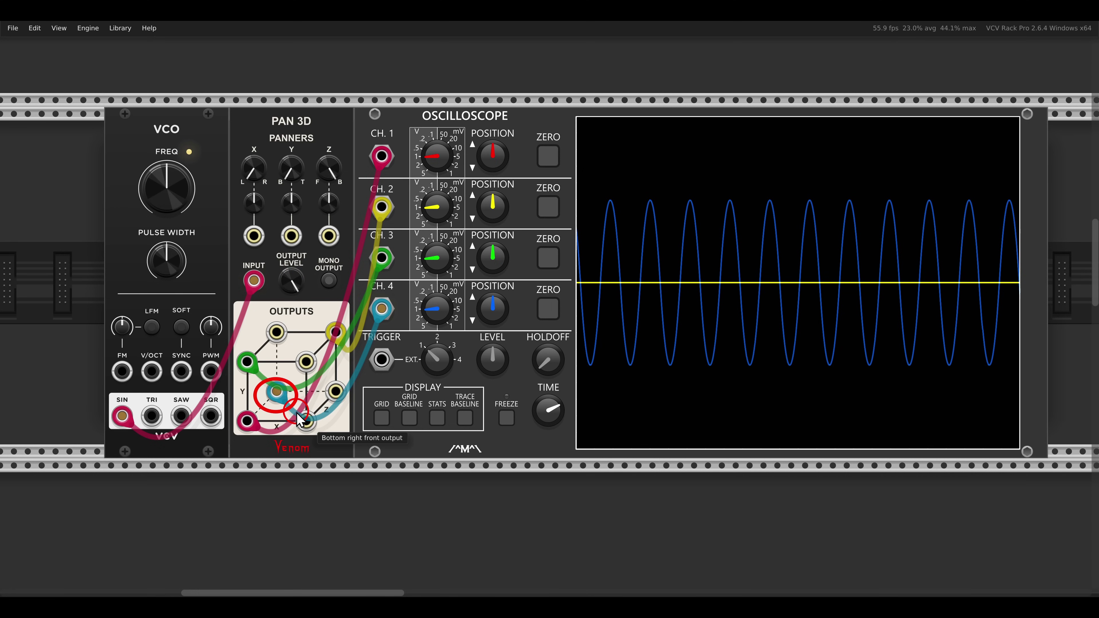
drag(292, 172, 277, 62)
mouse_move(257, 170)
mouse_down()
mouse_move(261, 90)
mouse_move(232, 69)
mouse_up()
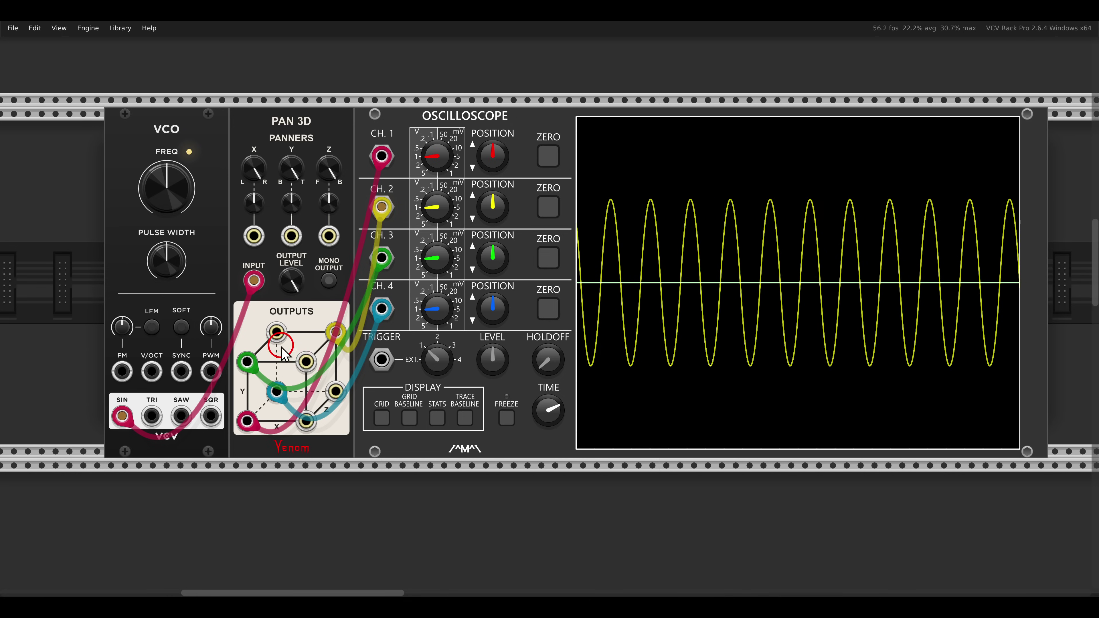
click(294, 334)
drag(314, 311, 351, 350)
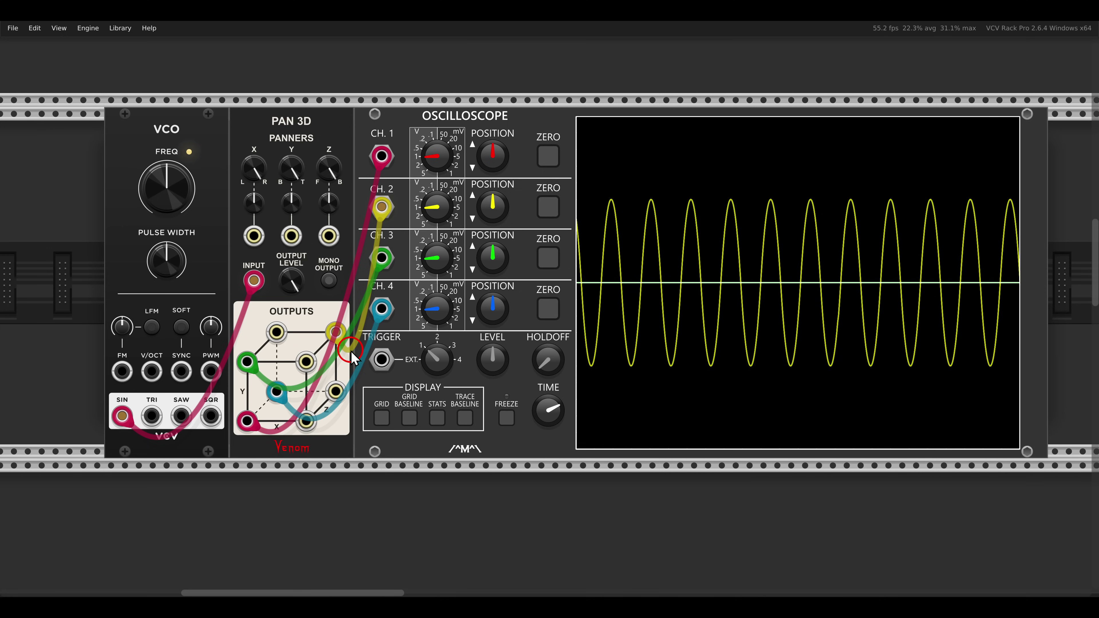
Insert a Surge XT Filter before VCA MIX 4 STEREO and patch PAN 3D's bottom front left and right outputs through it into mixer input 1
scroll(351, 357, down, 10)
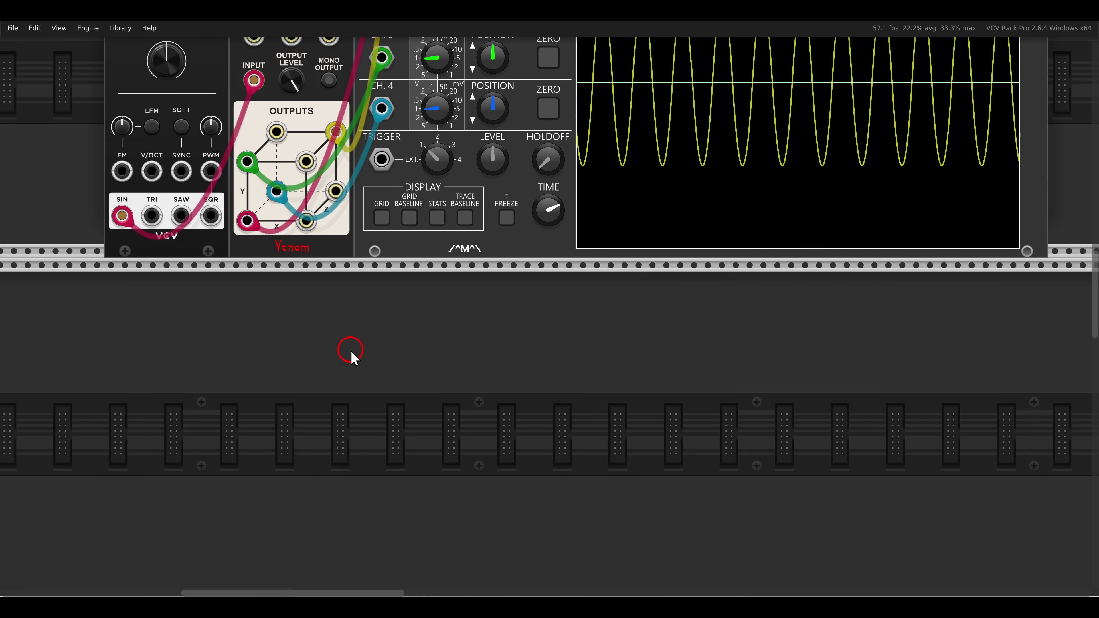
scroll(351, 357, down, 5)
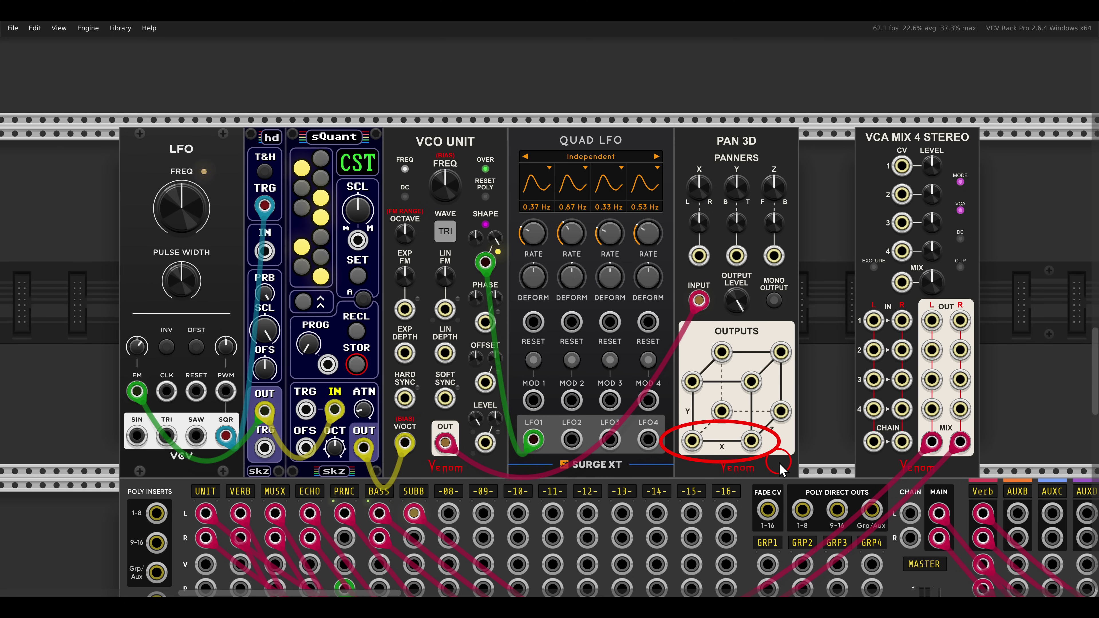
drag(818, 302, 571, 299)
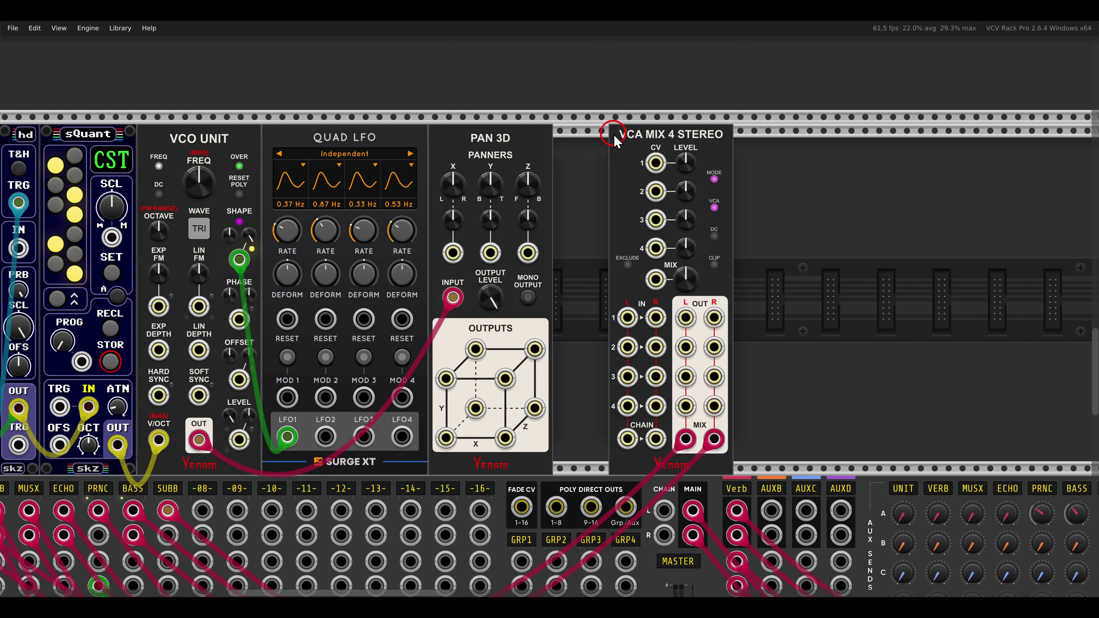
drag(622, 140, 868, 145)
right_click(724, 192)
drag(130, 135, 494, 363)
drag(446, 437, 520, 442)
drag(655, 436, 694, 437)
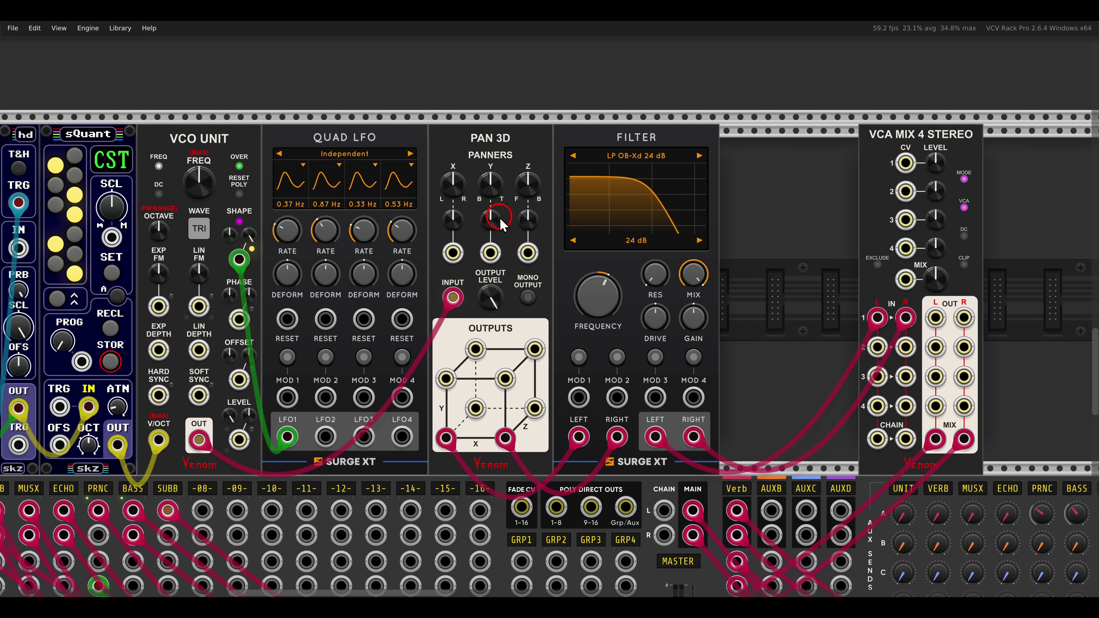
Set the PAN 3D Y panner fully to the bottom and the Z panner fully to the front
drag(492, 186, 507, 309)
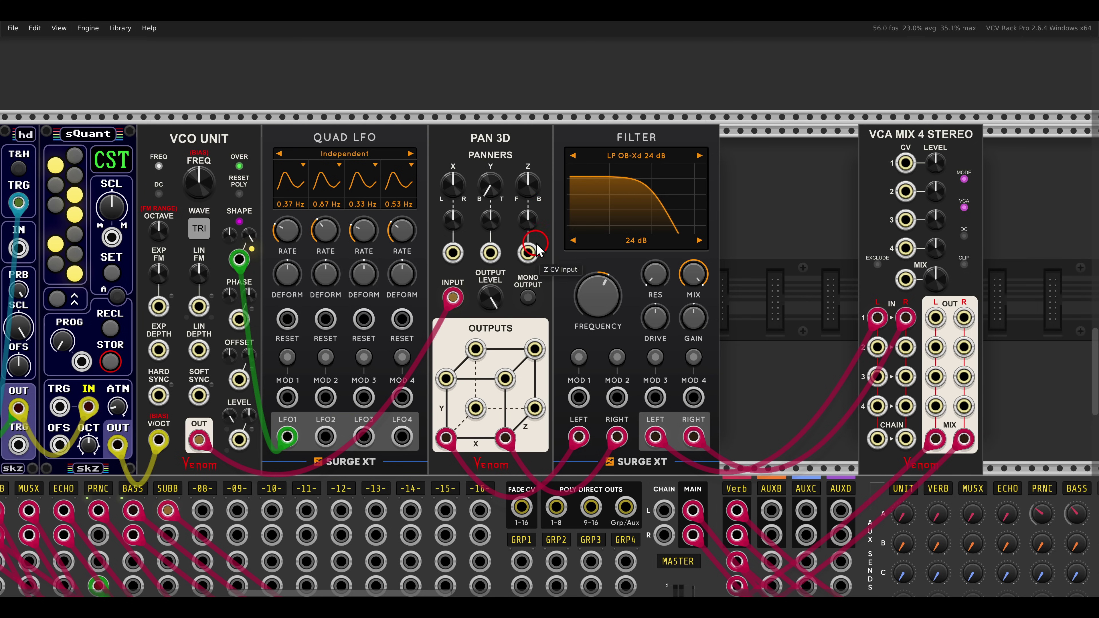
drag(525, 181, 536, 299)
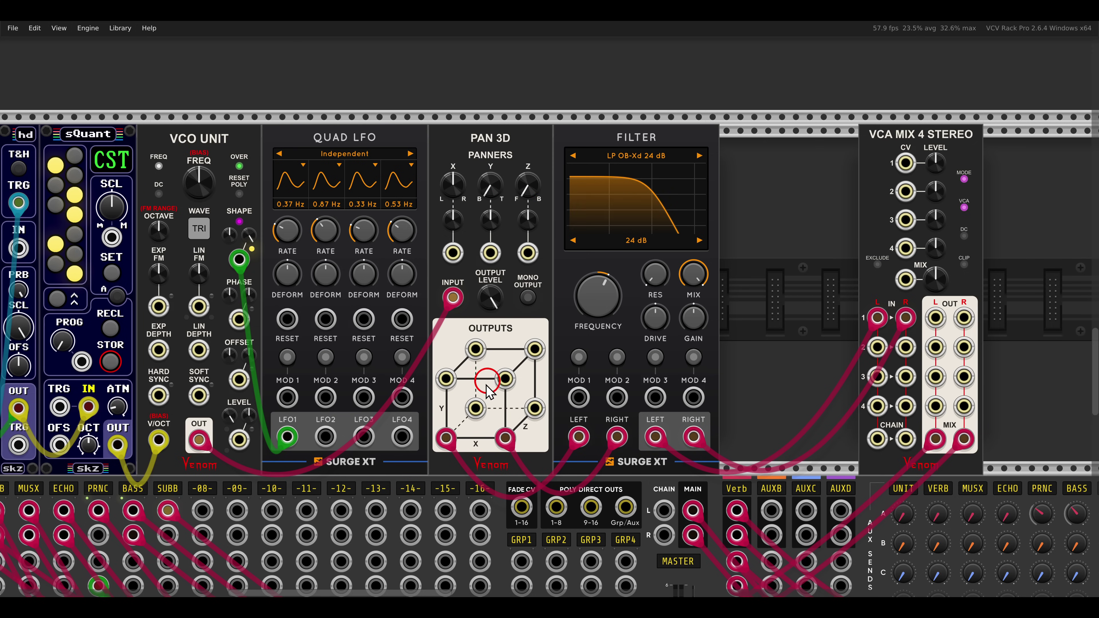
drag(417, 428, 531, 463)
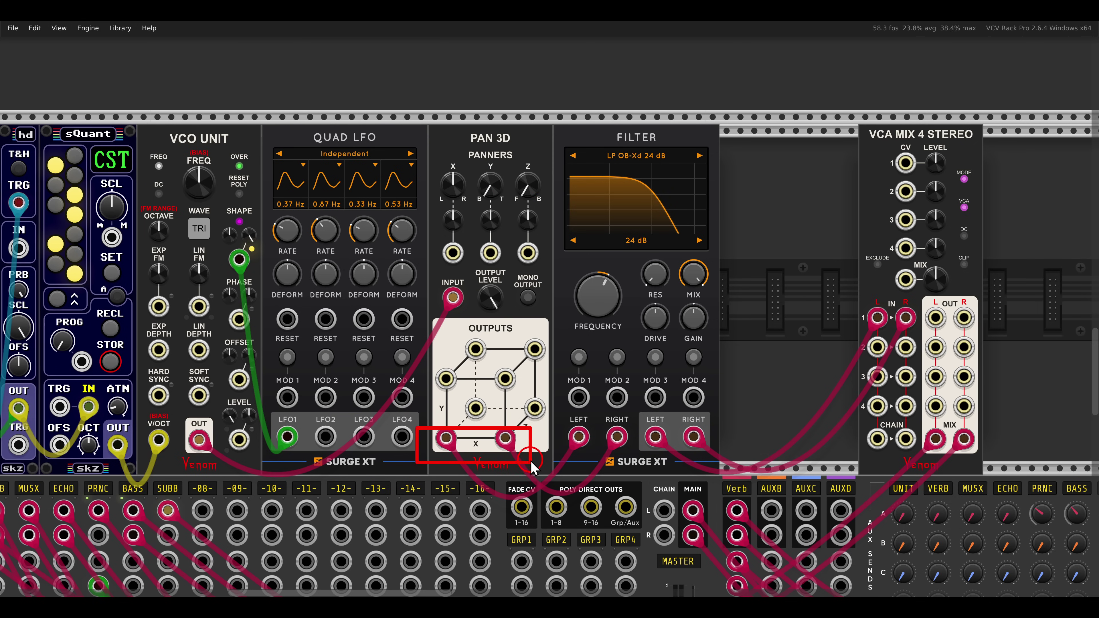
Lower the cutoff frequency of the Surge XT Filter slightly
mouse_move(600, 297)
drag(600, 299, 556, 331)
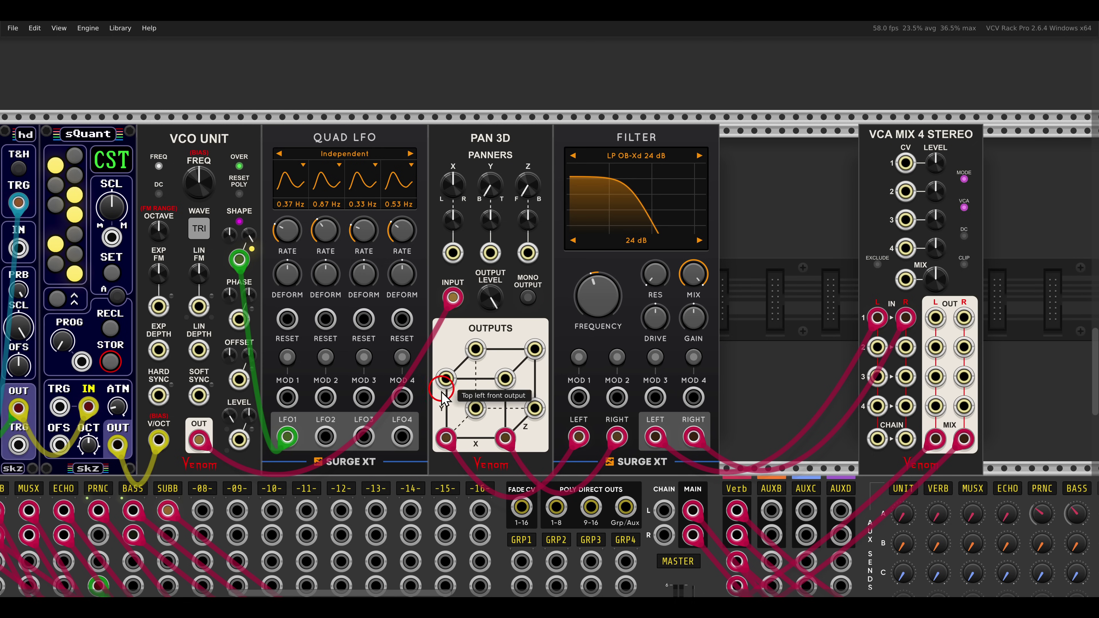
mouse_move(453, 185)
mouse_down()
mouse_move(461, 238)
mouse_move(442, 188)
mouse_move(443, 85)
mouse_move(470, 278)
mouse_move(454, 191)
mouse_up()
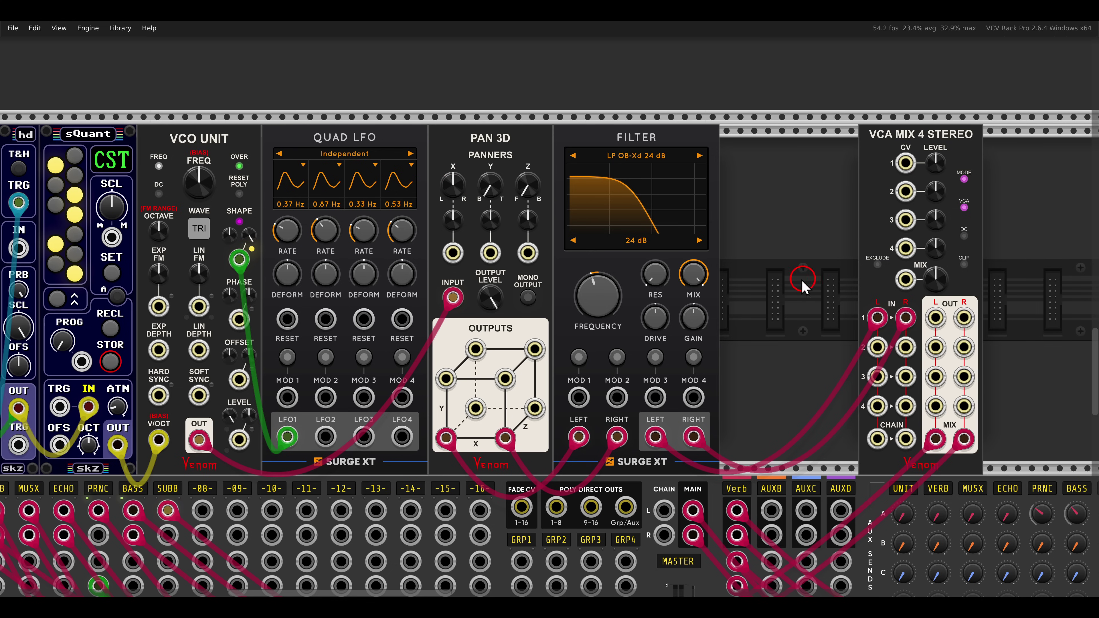
Patch PAN 3D's top front left and right outputs directly into mixer input 2, and set the Y panner to 50% top
drag(447, 379, 505, 378)
mouse_move(488, 199)
mouse_down()
mouse_move(485, 97)
mouse_move(519, 287)
mouse_move(476, 158)
mouse_move(483, 106)
mouse_move(529, 309)
mouse_move(493, 173)
mouse_move(495, 100)
mouse_move(530, 299)
mouse_move(506, 236)
mouse_move(498, 108)
mouse_move(495, 184)
mouse_up()
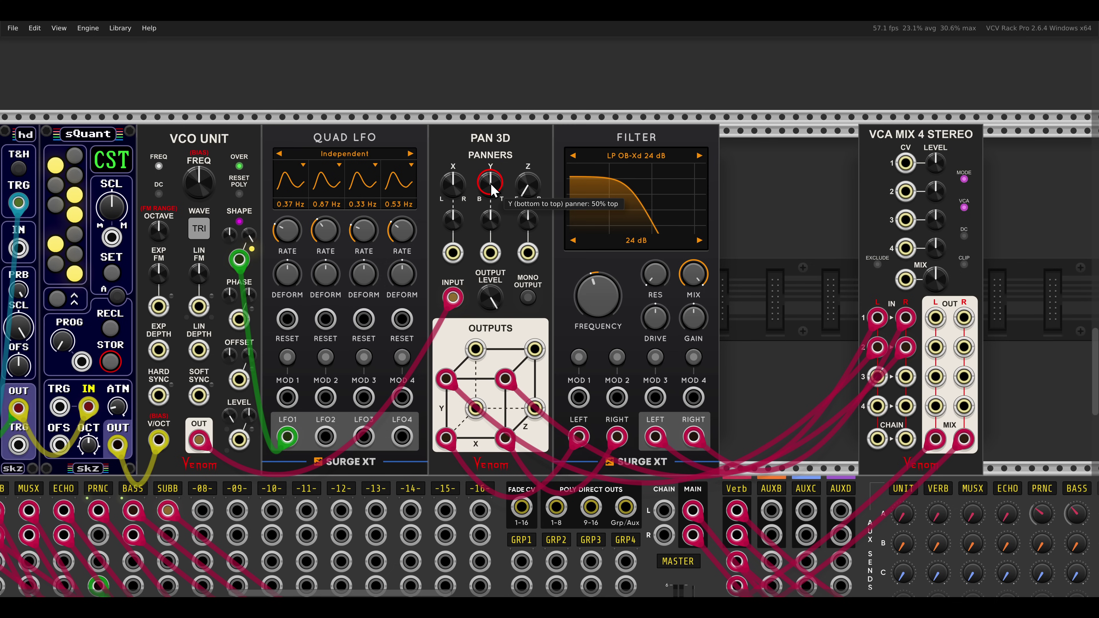
Duplicate the Surge XT Filter beside the original and patch PAN 3D's bottom back left and right outputs into the copy's inputs
drag(790, 223, 702, 213)
scroll(702, 213, down, 1)
drag(781, 168, 695, 167)
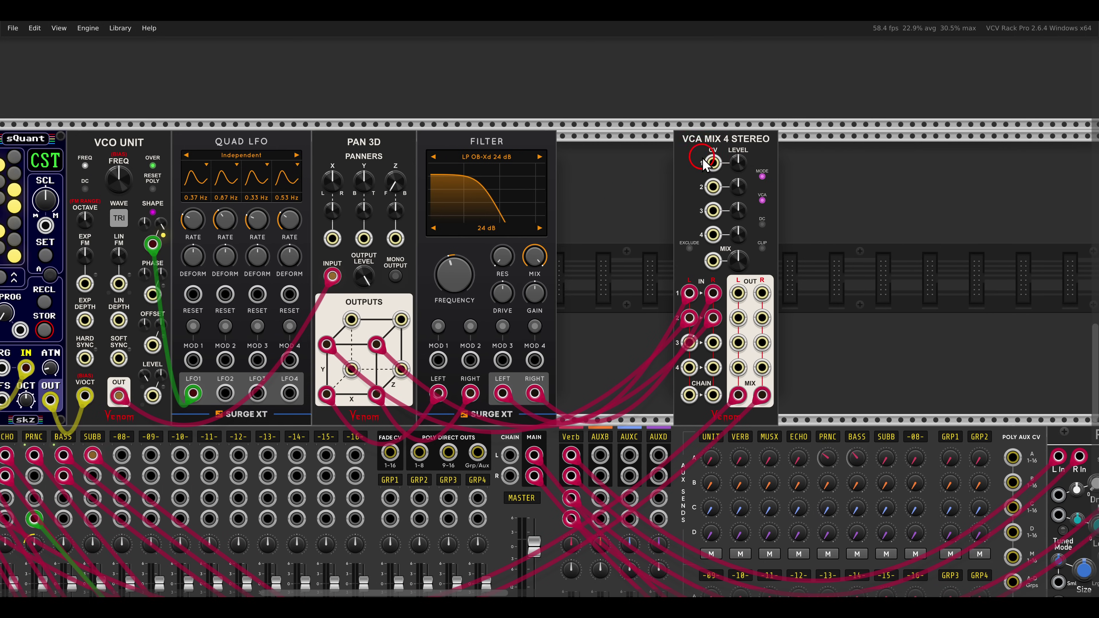
right_click(662, 204)
click(661, 204)
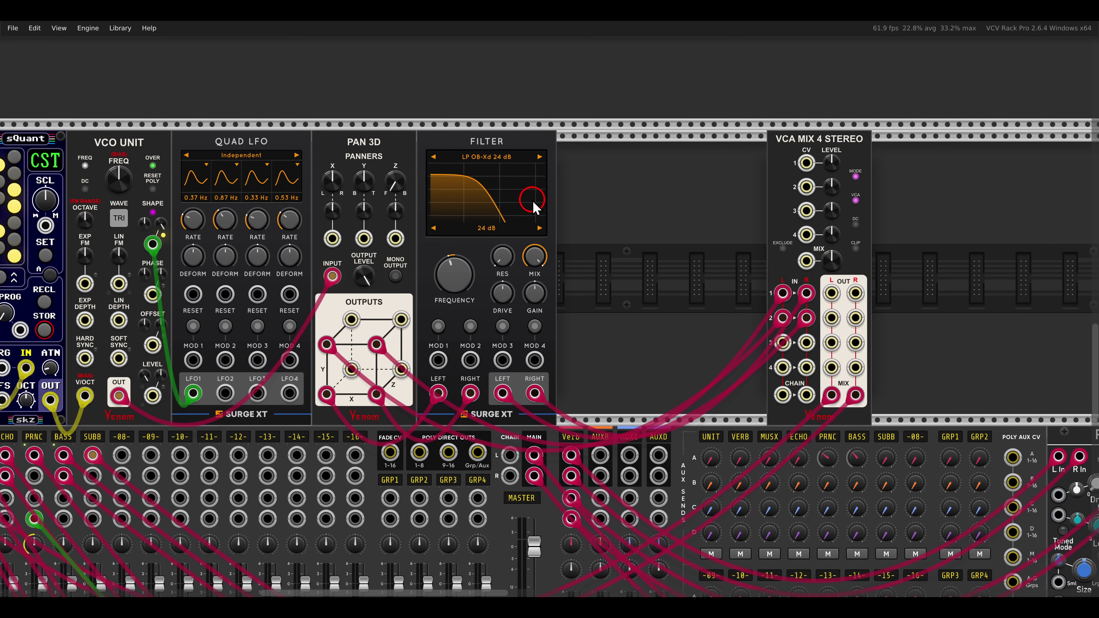
key(ctrl+d)
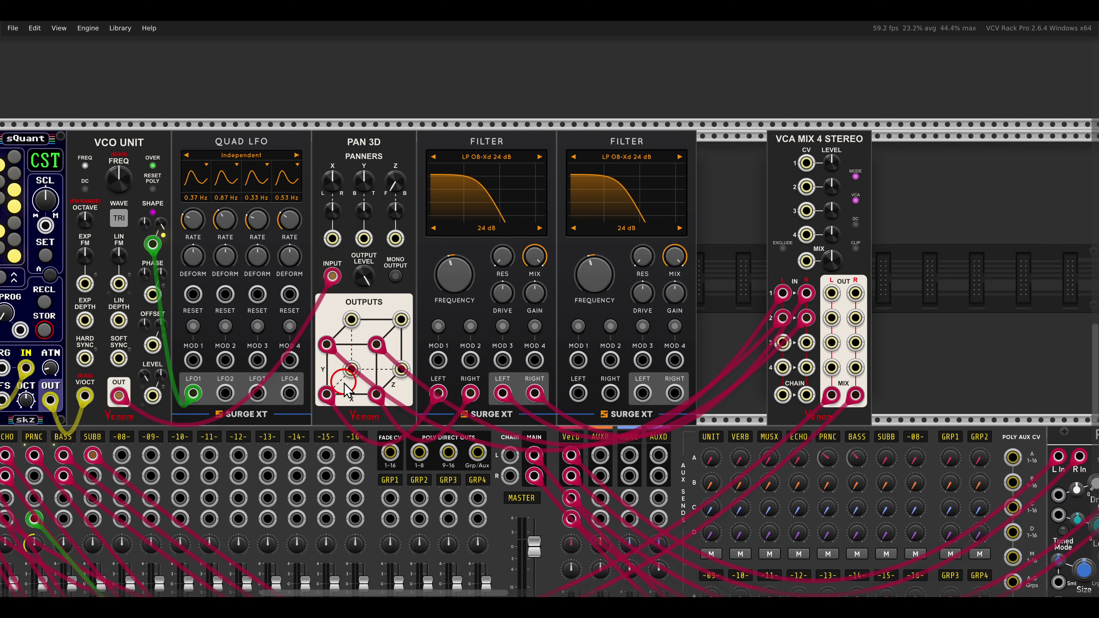
drag(364, 372, 401, 370)
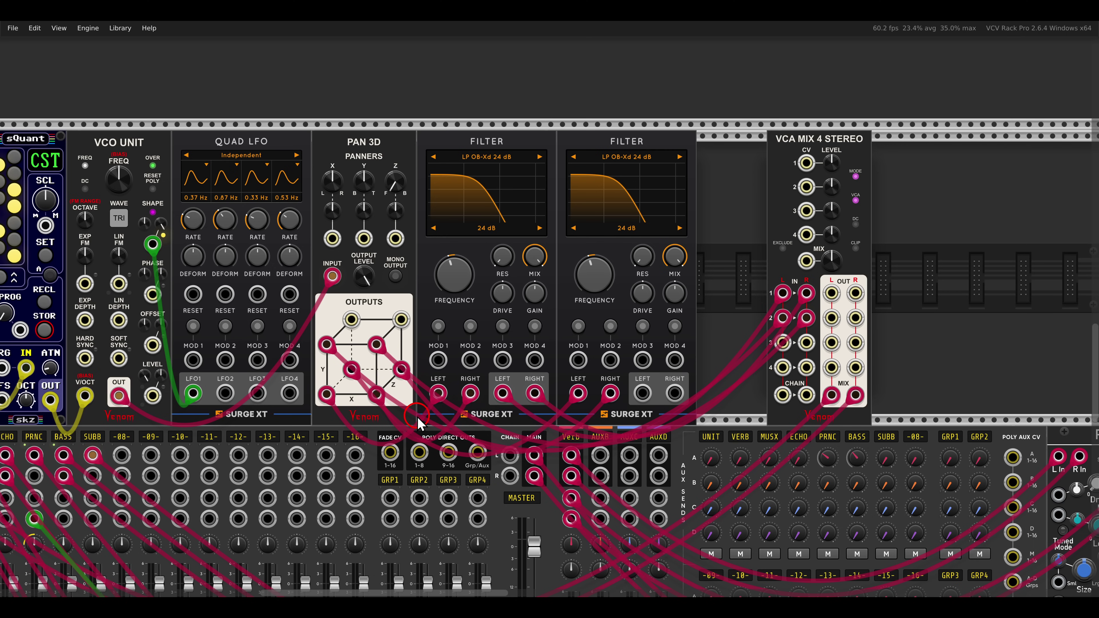
Add two Q115 Reverb modules before the mixer and patch the second filter's left and right outputs through them into mixer input 3
scroll(706, 312, right, 3)
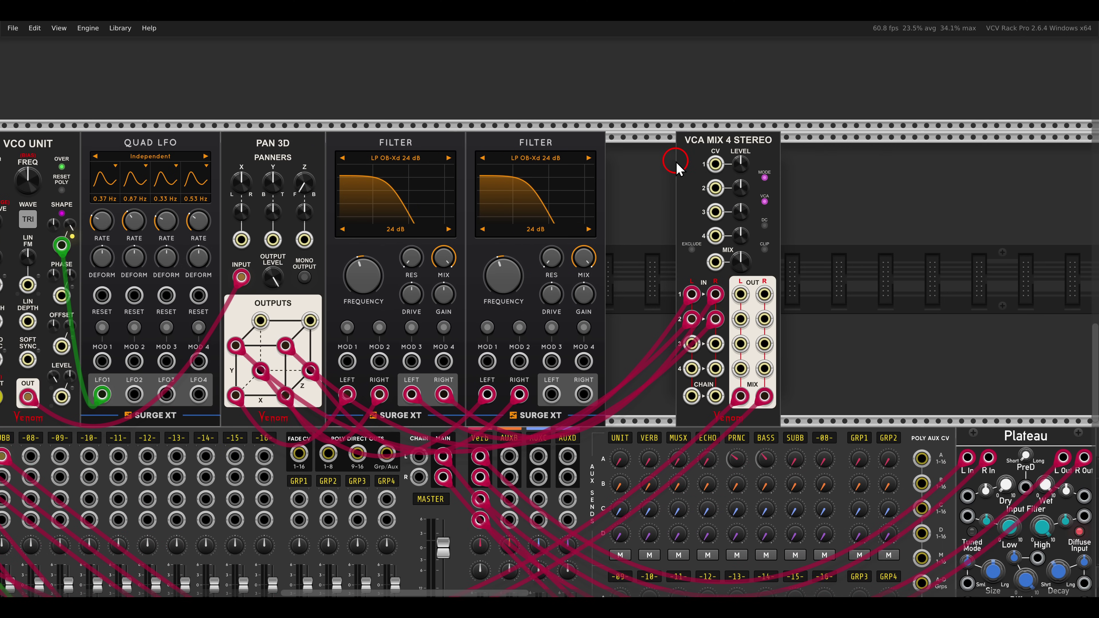
drag(704, 160, 785, 161)
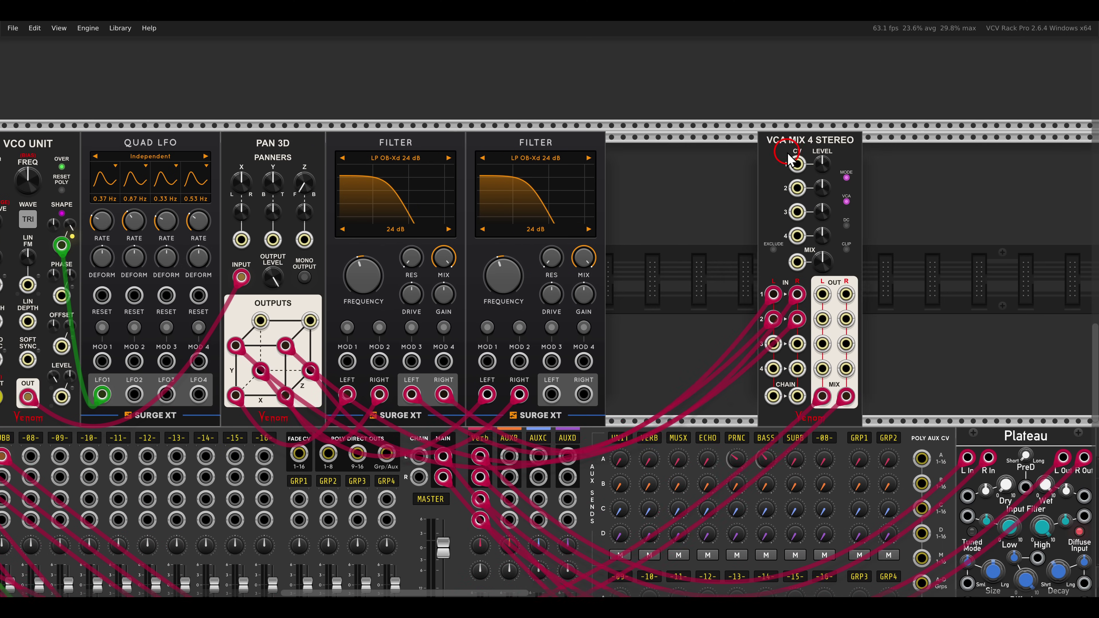
right_click(681, 241)
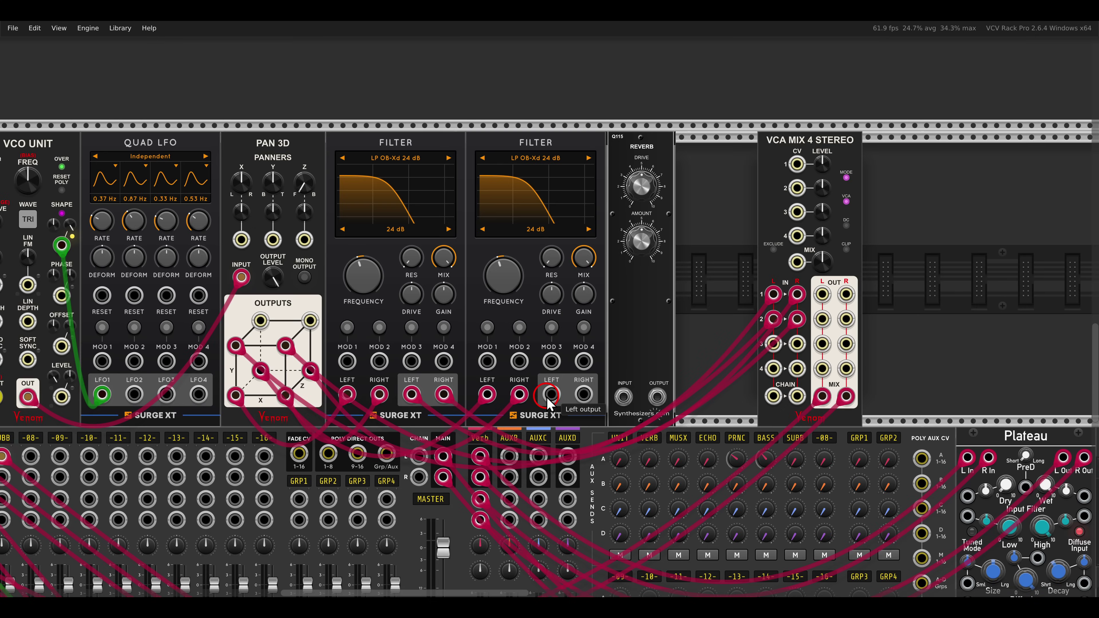
drag(555, 396, 727, 397)
key(ctrl+d)
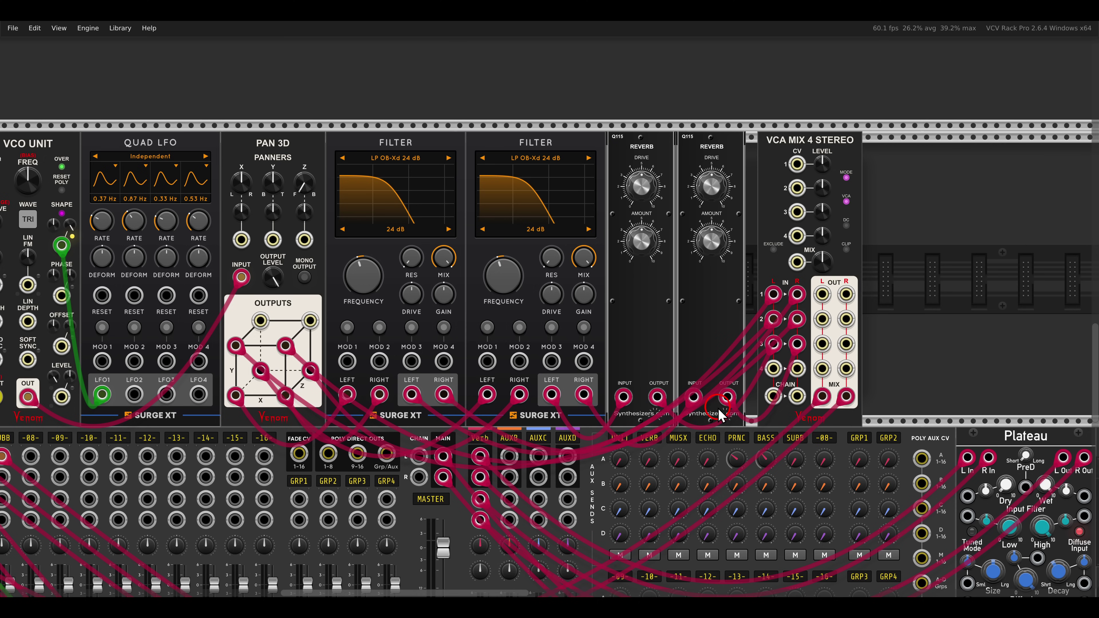
Turn up the Amount on both Q115 Reverb modules
scroll(651, 344, right, 2)
drag(599, 252, 585, 109)
drag(658, 249, 647, 103)
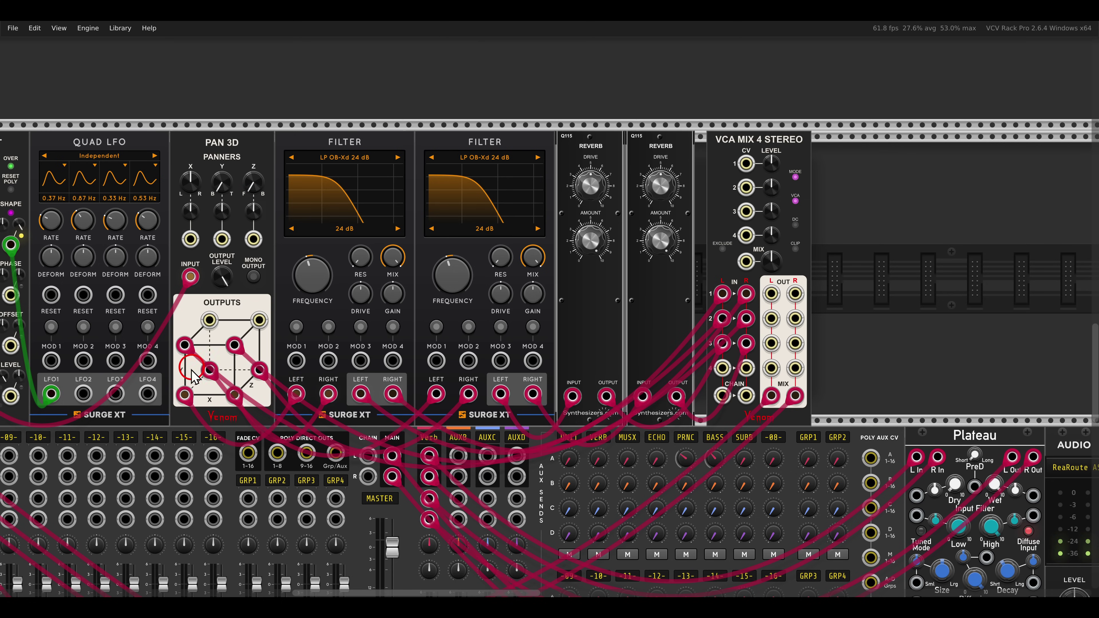
Sweep the PAN 3D Z panner from the front to 100% back
drag(254, 193, 233, 86)
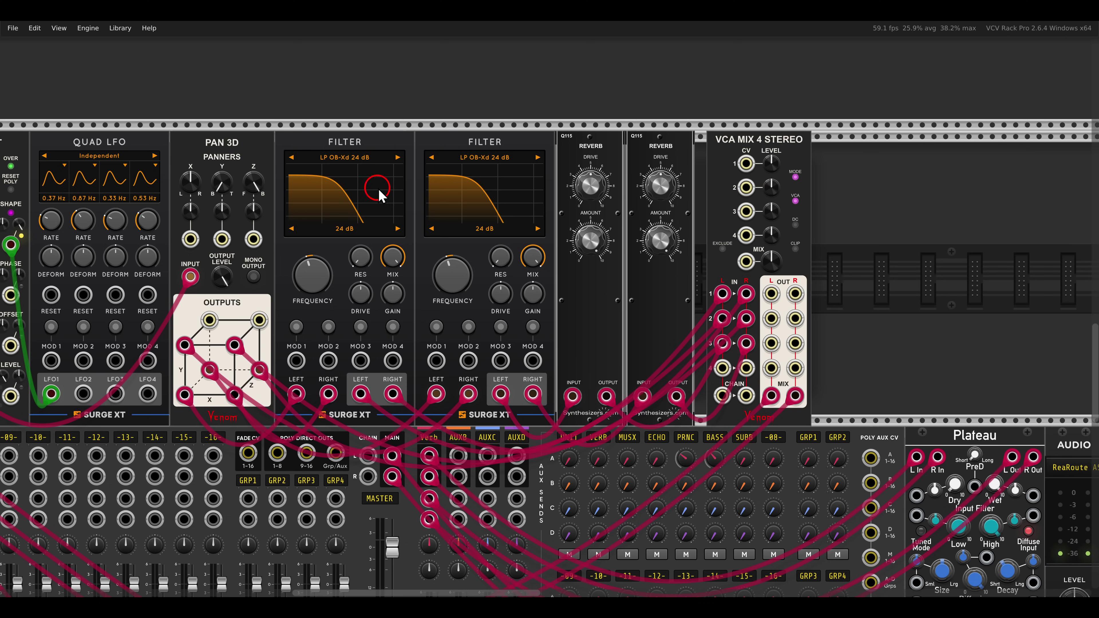
double_click(253, 184)
drag(303, 412, 267, 202)
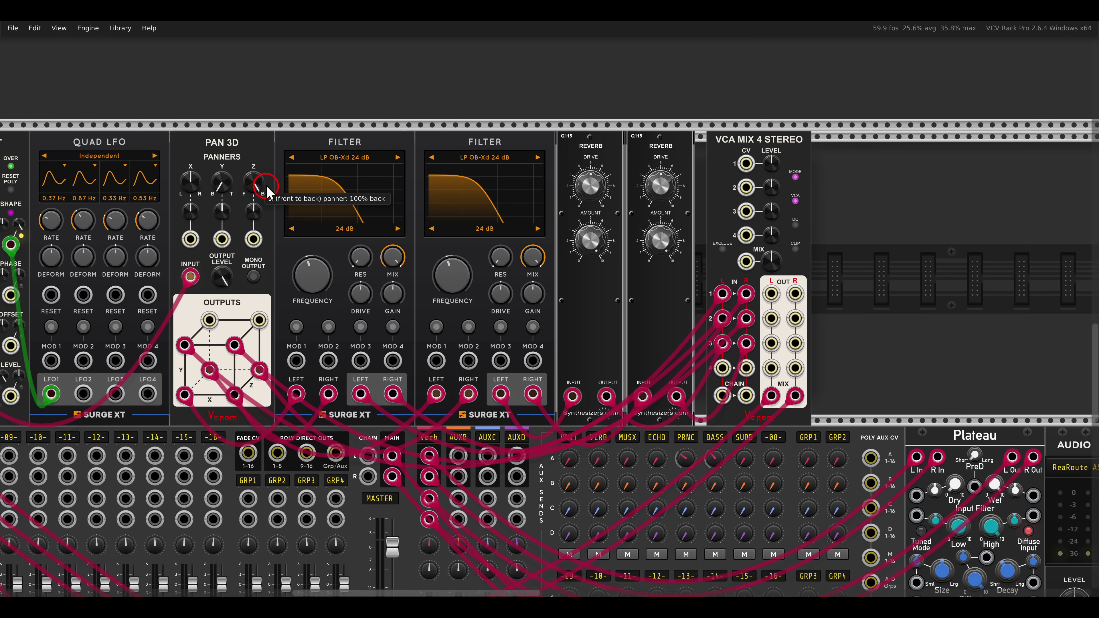
drag(268, 151, 251, 187)
Move VCA MIX 4 STEREO farther right and duplicate the Q115 Reverb twice to fill the gap
drag(751, 152, 927, 152)
key(ctrl+d)
key(ctrl+d)
Patch PAN 3D's top back left and right outputs through the two new reverbs into mixer input 4
click(238, 318)
drag(209, 320, 713, 396)
drag(782, 396, 260, 320)
drag(745, 395, 900, 367)
drag(922, 368, 817, 396)
Set the Z panner fully to the back and the Y panner fully to the top, and slide the mixer against the last reverb
drag(251, 192, 238, 82)
drag(222, 182, 210, 82)
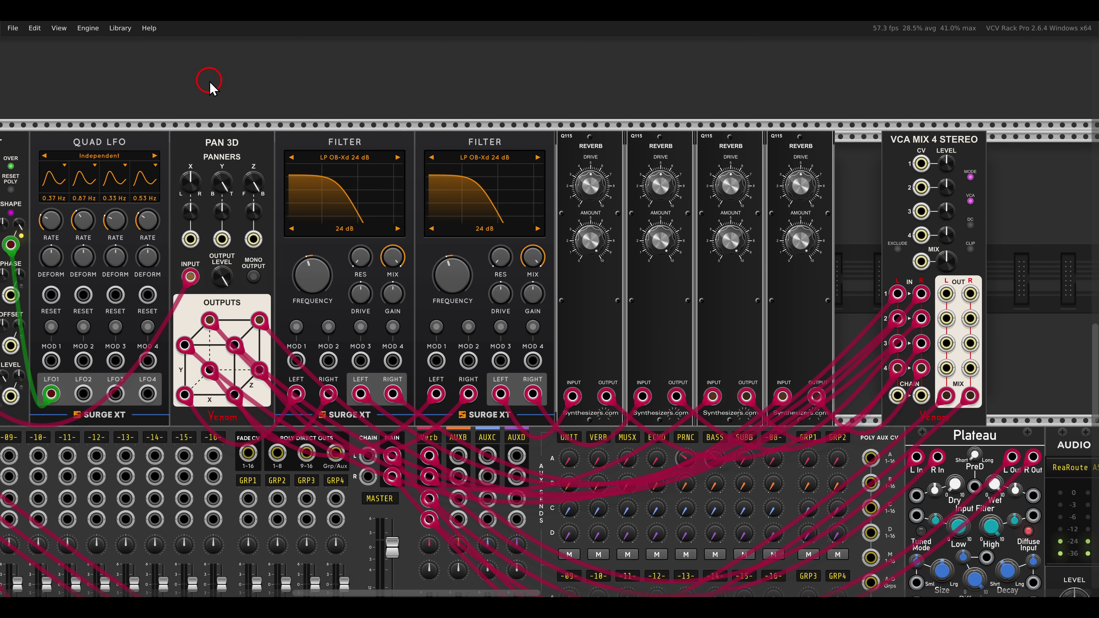
drag(963, 166, 916, 167)
Vary the Y and Z panner positions on PAN 3D, and reset both panners to 50%
drag(222, 182, 238, 146)
drag(256, 186, 261, 294)
double_click(253, 181)
double_click(223, 179)
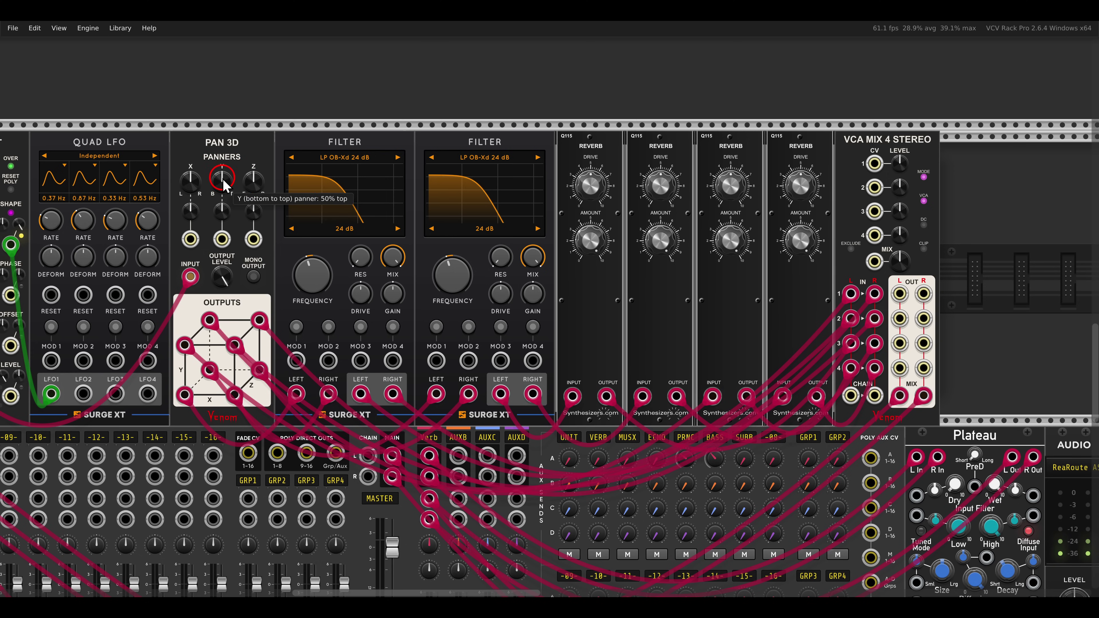
drag(226, 199, 347, 192)
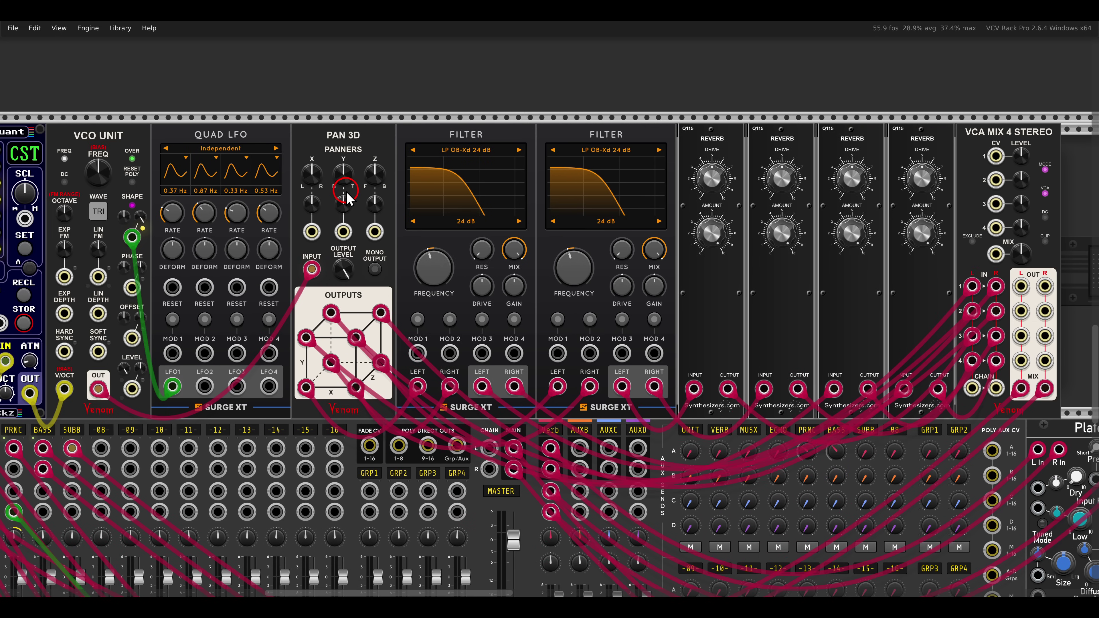
Patch Quad LFO outputs into PAN 3D's X, Y and Z CV inputs and turn up the CV attenuators on all three panners
drag(204, 386, 373, 238)
drag(312, 201, 300, 131)
drag(344, 203, 342, 56)
mouse_move(375, 204)
mouse_down()
mouse_move(372, 184)
mouse_move(365, 195)
mouse_up()
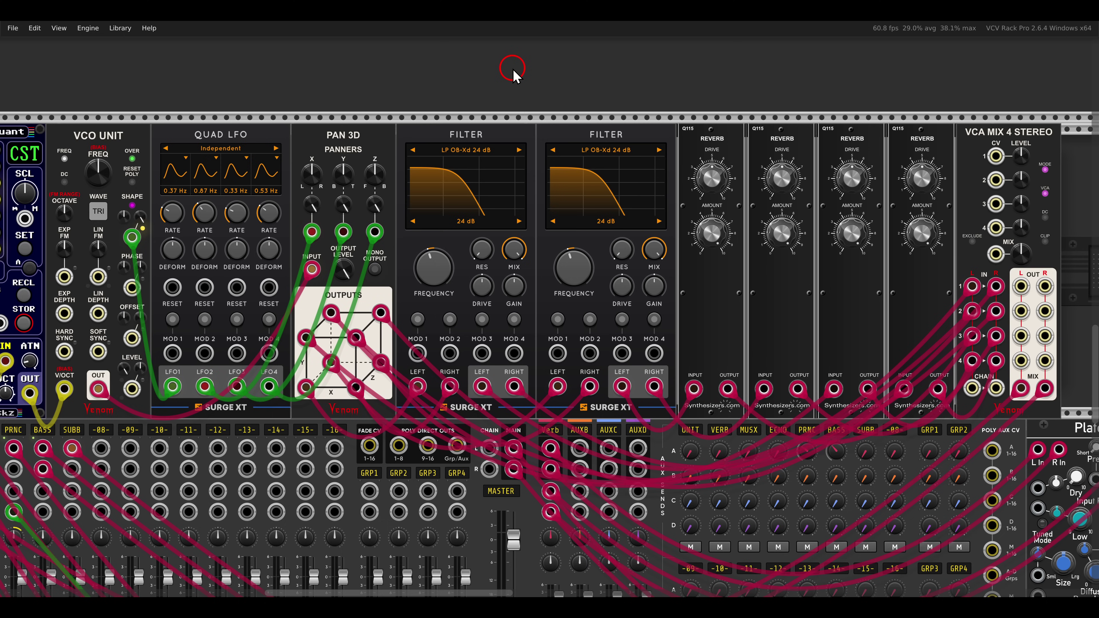
In the patch where PAN 3D feeds phaser, galaxy, delay and echo, patch the VCF's LPF output into PAN 3D's input
scroll(476, 77, down, 16)
drag(365, 256, 685, 162)
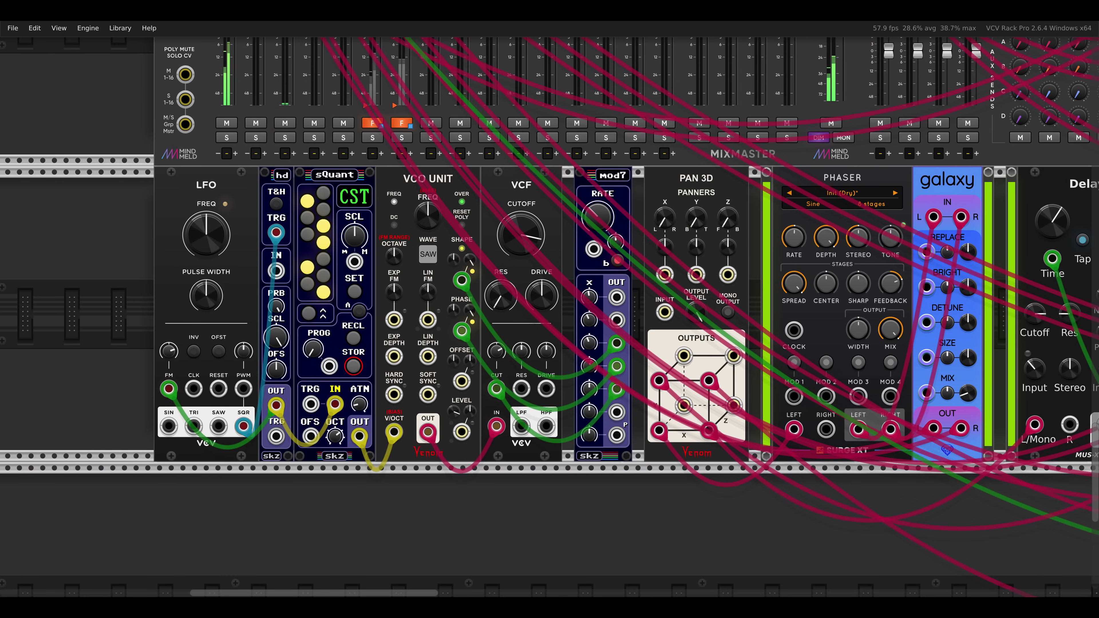
drag(373, 146, 464, 200)
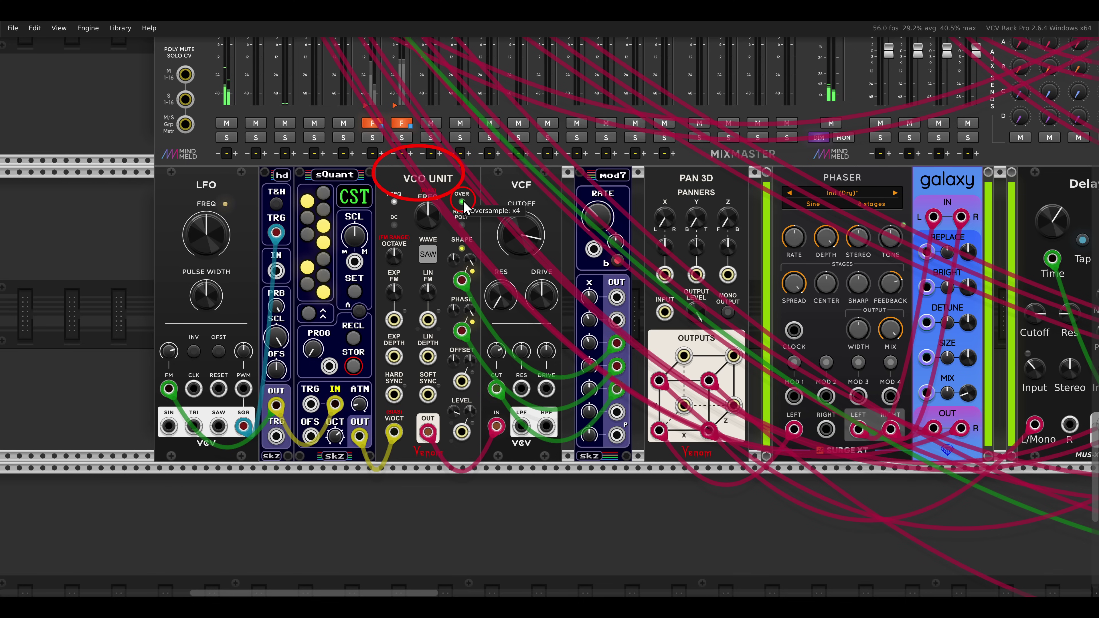
drag(662, 295, 329, 254)
drag(304, 322, 395, 413)
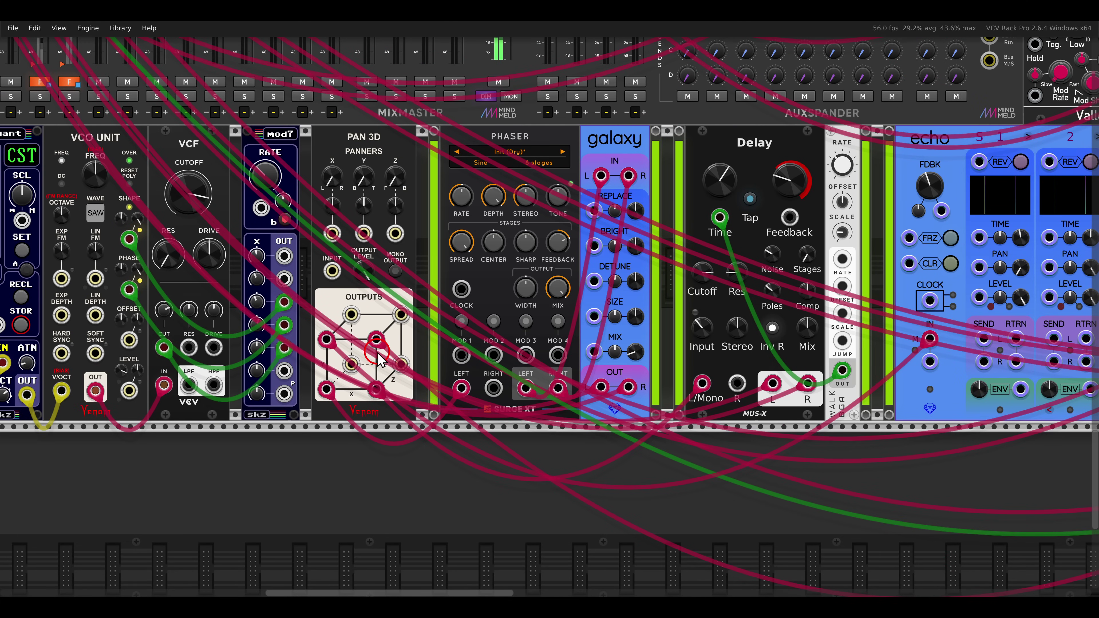
drag(189, 385, 332, 272)
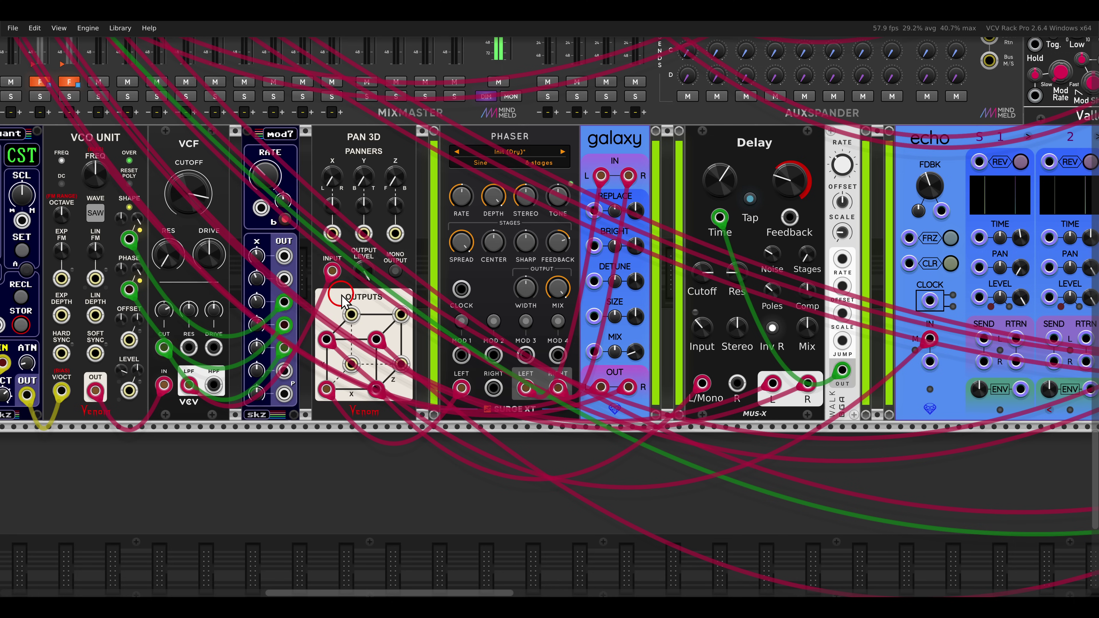
Set the X panner on PAN 3D to 100% right
drag(460, 271, 436, 285)
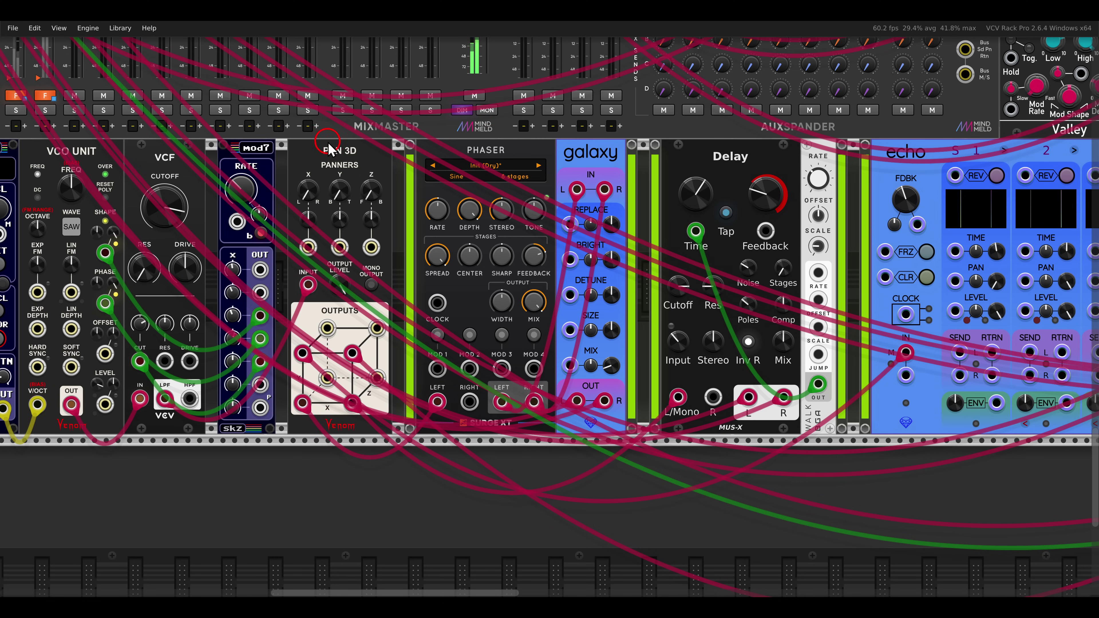
drag(310, 190, 297, 9)
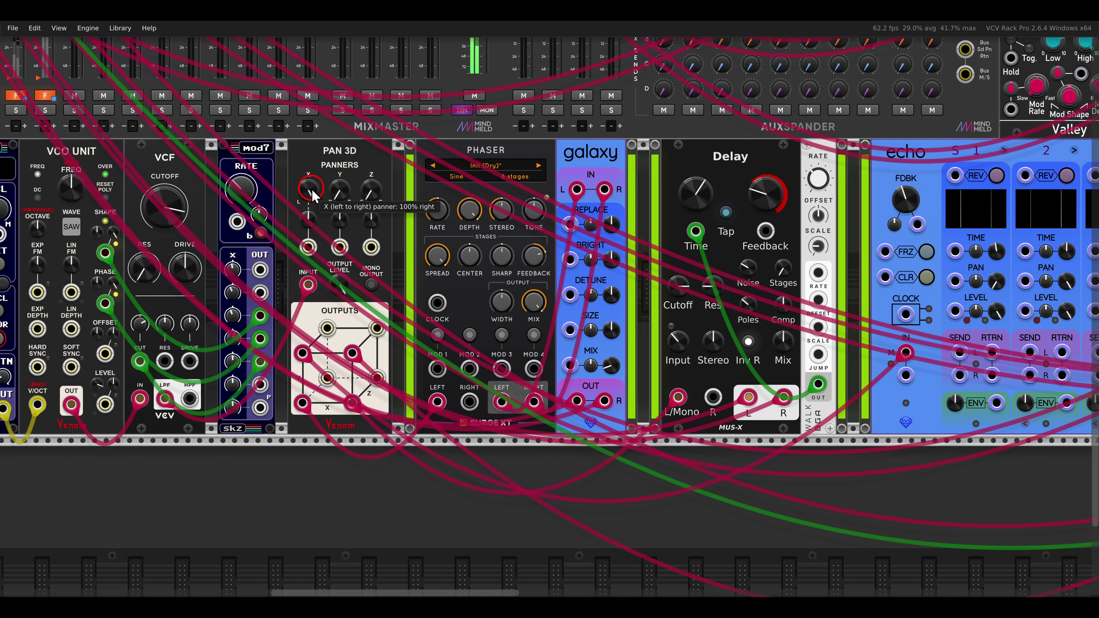
click(747, 187)
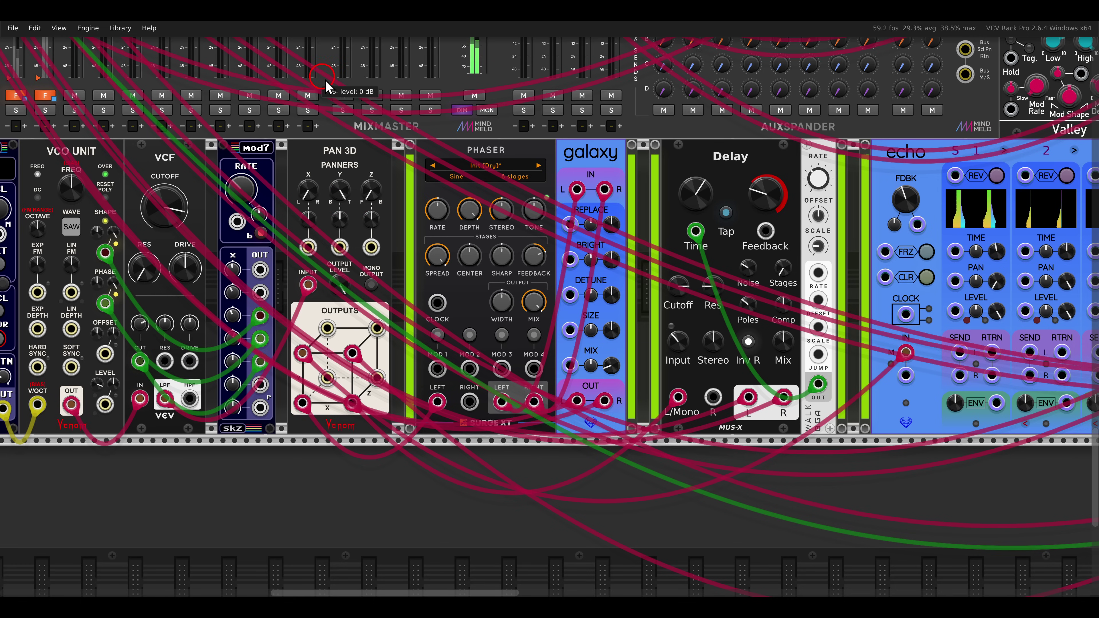
Inspect the Delay, echo, Nimbus and Prince of Perception modules in the effects row
drag(669, 218, 549, 215)
scroll(552, 219, down, 1)
drag(737, 177, 608, 172)
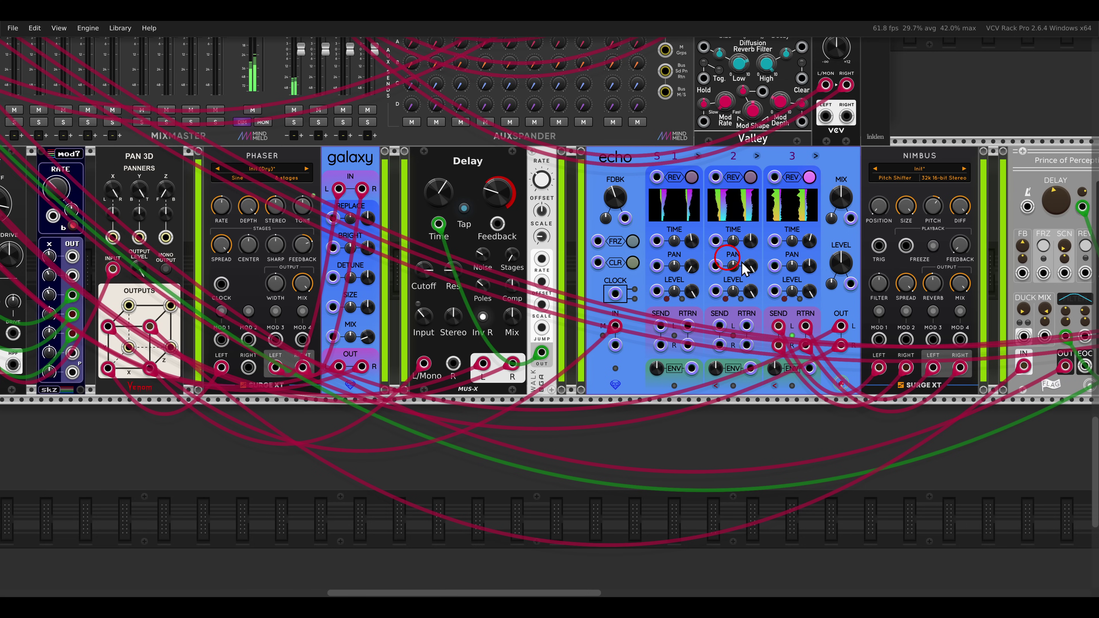
scroll(736, 260, right, 5)
drag(741, 150, 871, 184)
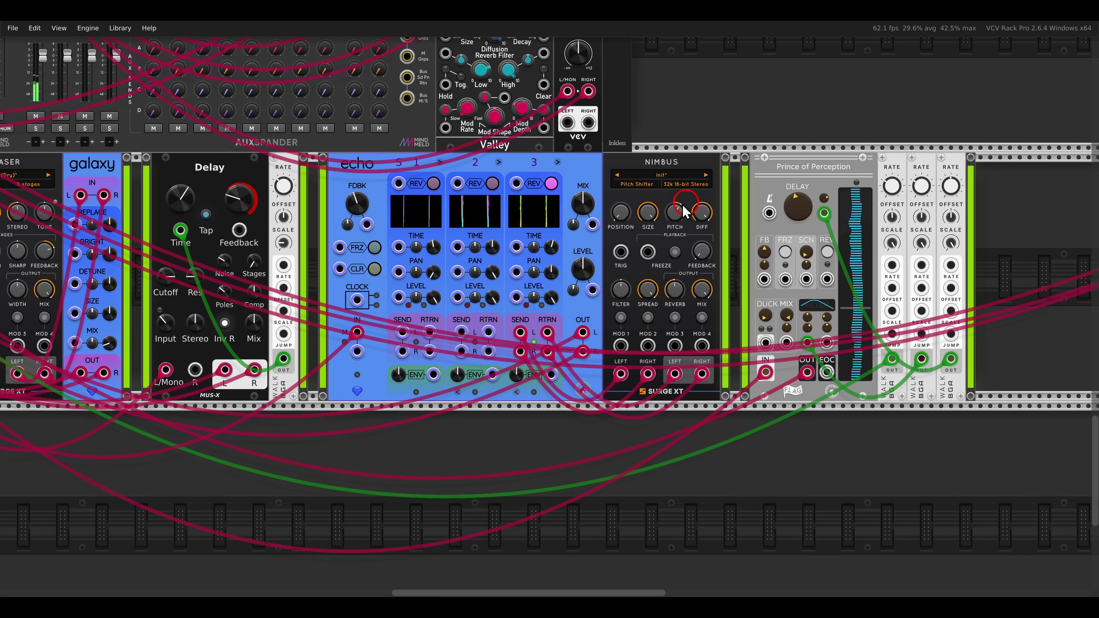
Raise PAN 3D's Y panner to 100% top and return it to 50%
scroll(665, 230, left, 6)
scroll(664, 230, left, 4)
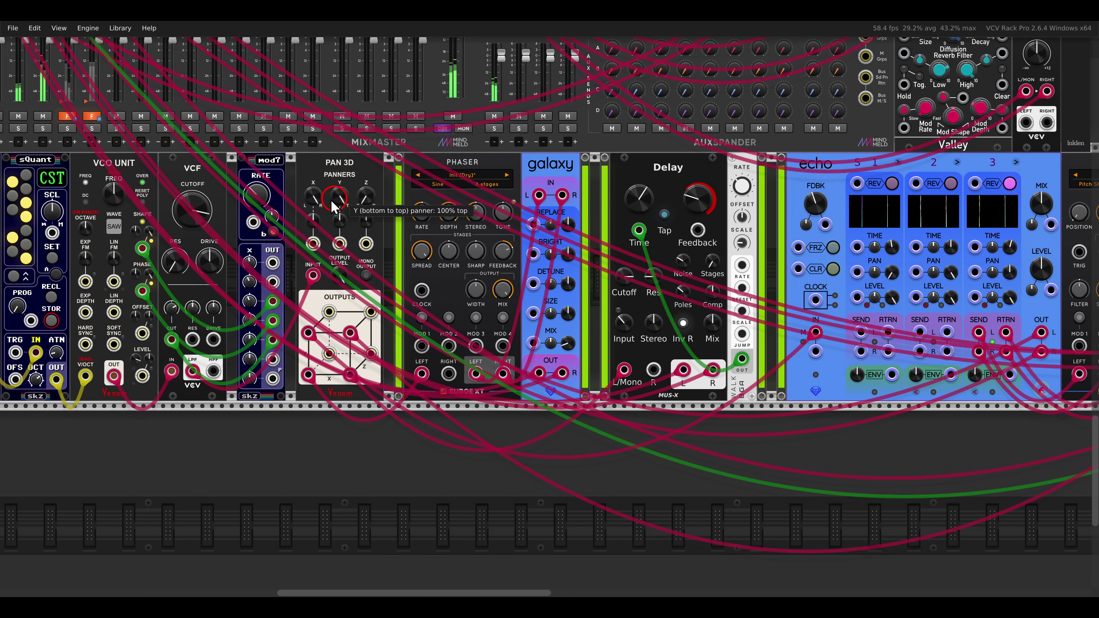
scroll(468, 173, up, 4)
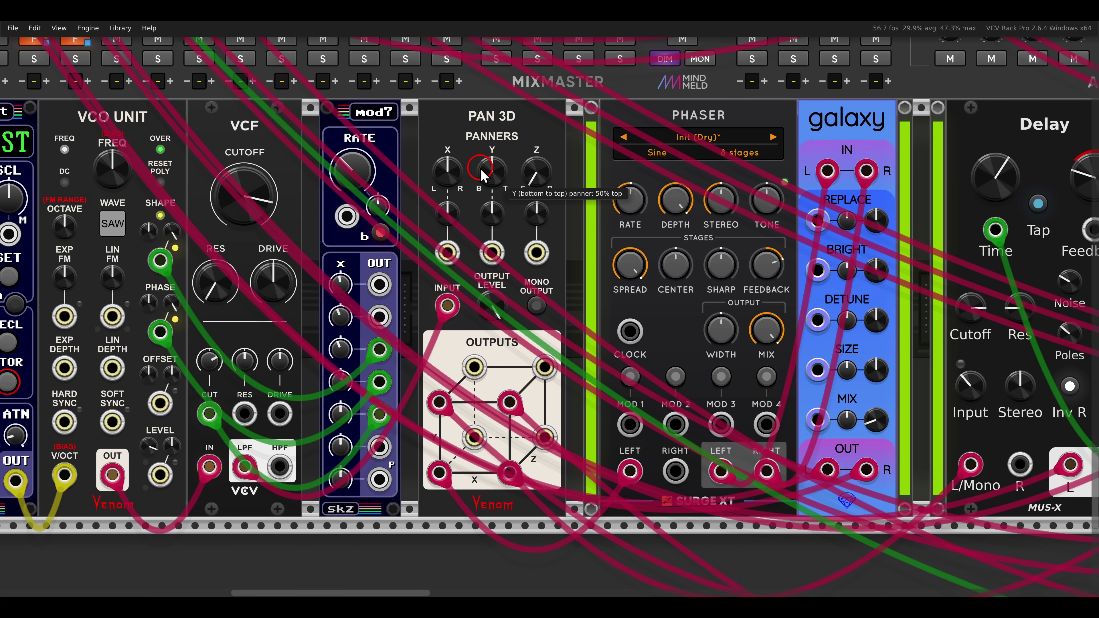
Patch two mod7 outputs into PAN 3D's X and Y CV inputs and turn up both CV attenuators
drag(379, 284, 444, 259)
drag(379, 317, 492, 252)
drag(450, 210, 493, 195)
Examine the effects row from Phaser through Nimbus under X and Y modulation, and PAN 3D's four back outputs
scroll(556, 251, down, 2)
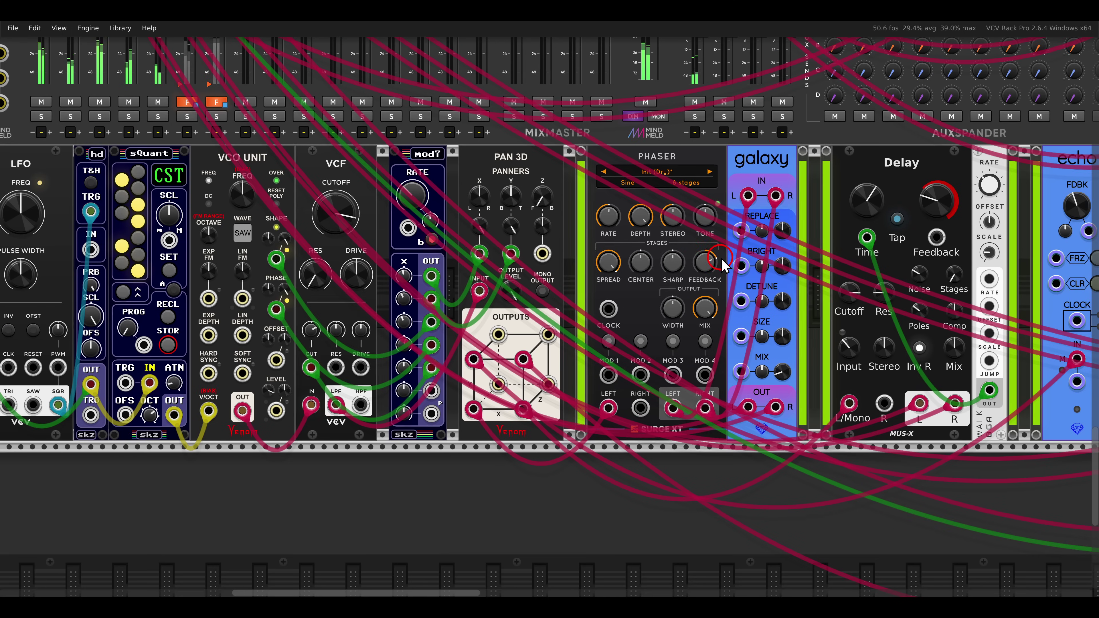
drag(724, 258, 284, 257)
scroll(362, 255, down, 1)
scroll(479, 256, right, 1)
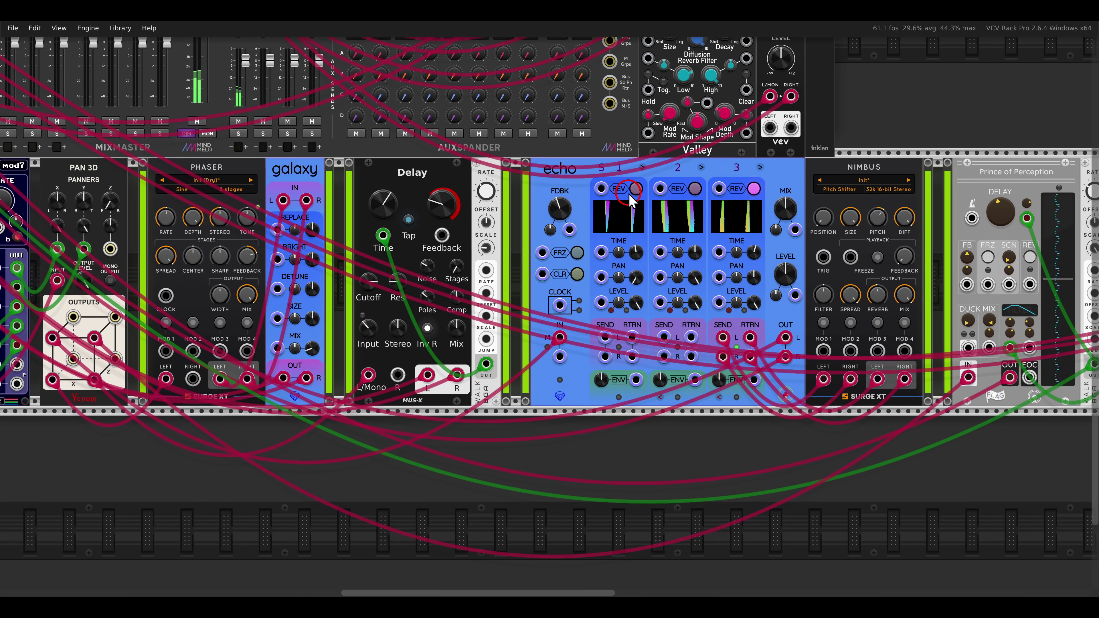
click(872, 173)
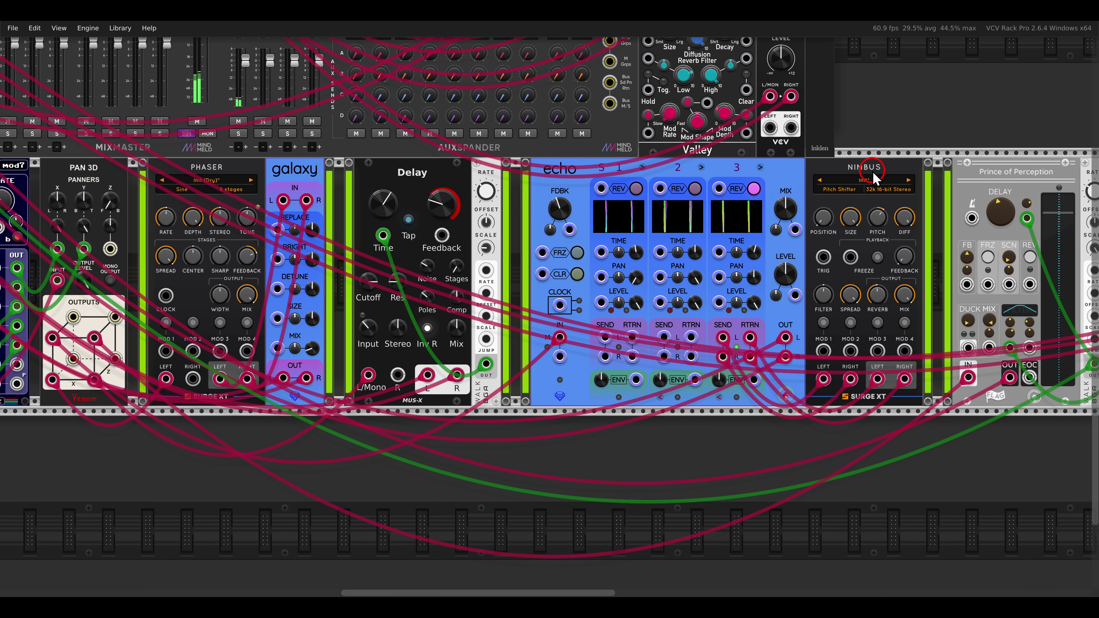
drag(41, 328, 411, 302)
scroll(411, 302, up, 3)
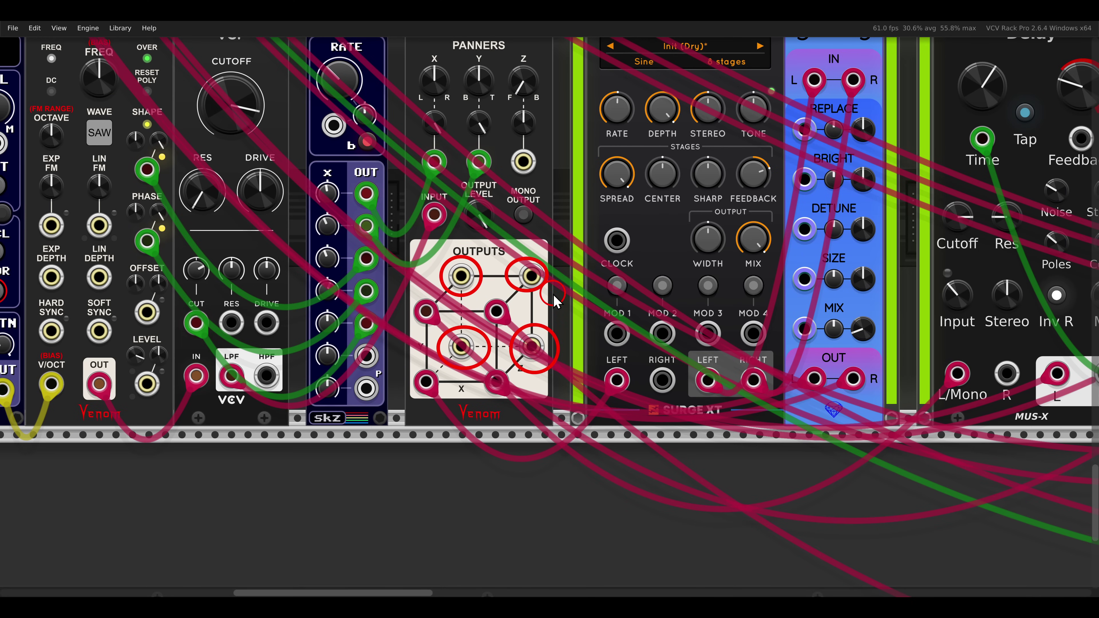
Try PAN 3D's Z panner at 100% back, return it to centre and patch the LFO's SIN output into its CV input
scroll(549, 280, down, 3)
drag(513, 167, 477, 85)
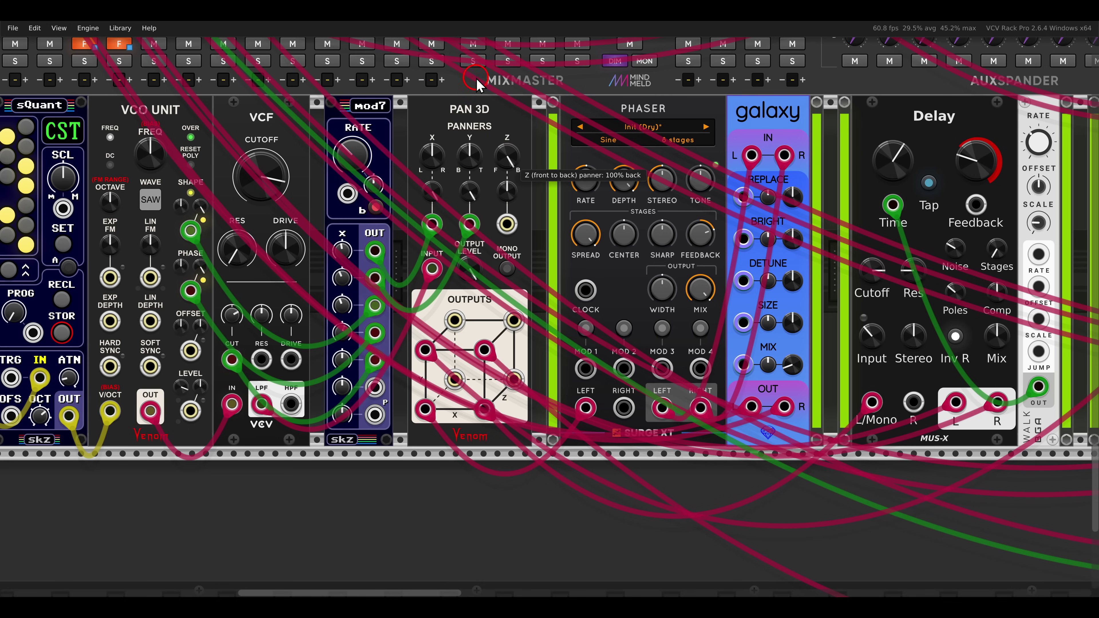
drag(506, 155, 677, 154)
scroll(502, 191, down, 1)
drag(101, 337, 702, 133)
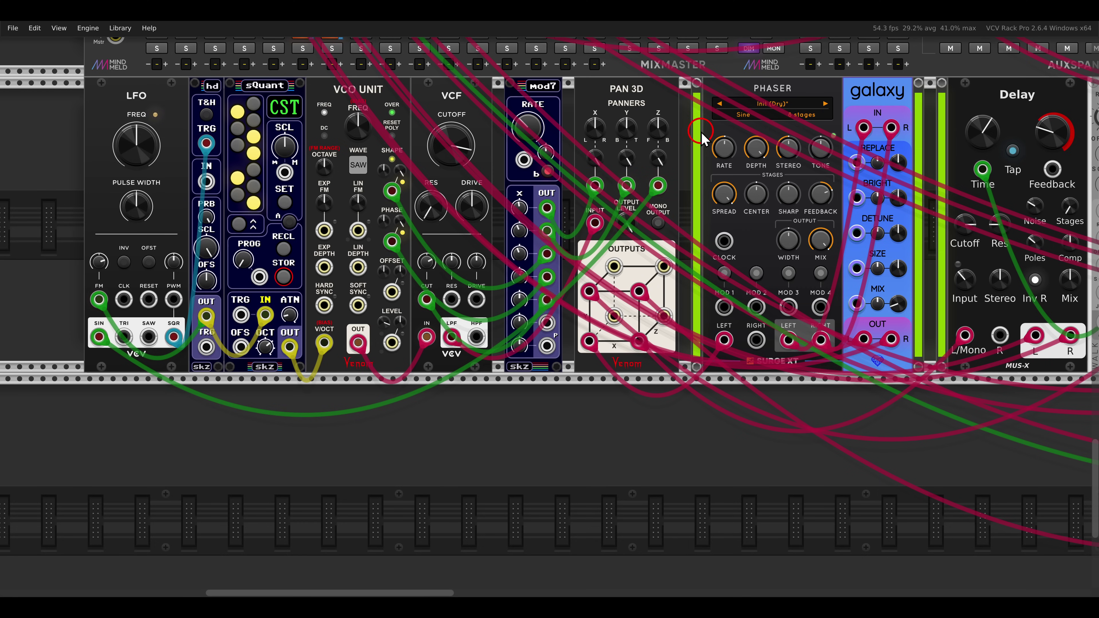
Examine how PAN 3D's outputs feed the four filters in the MIX 4 ST patch, and toggle that patch's Mute button
scroll(681, 138, down, 1)
drag(812, 142, 474, 185)
scroll(667, 181, down, 1)
drag(771, 177, 322, 370)
drag(1015, 141, 549, 313)
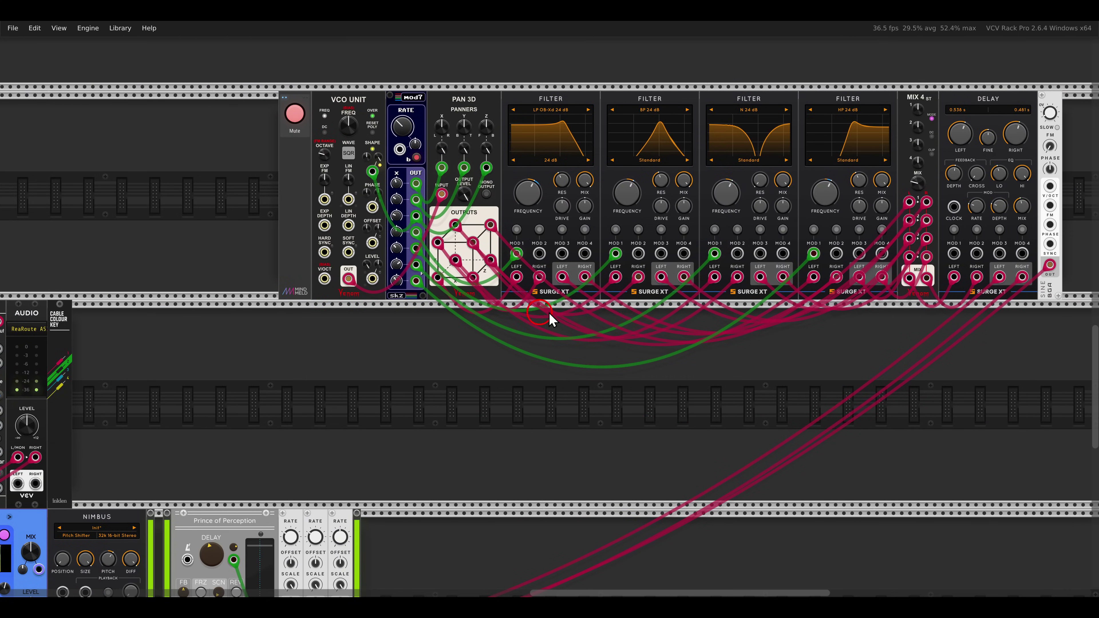
drag(534, 274, 483, 280)
scroll(484, 286, up, 2)
scroll(484, 285, right, 5)
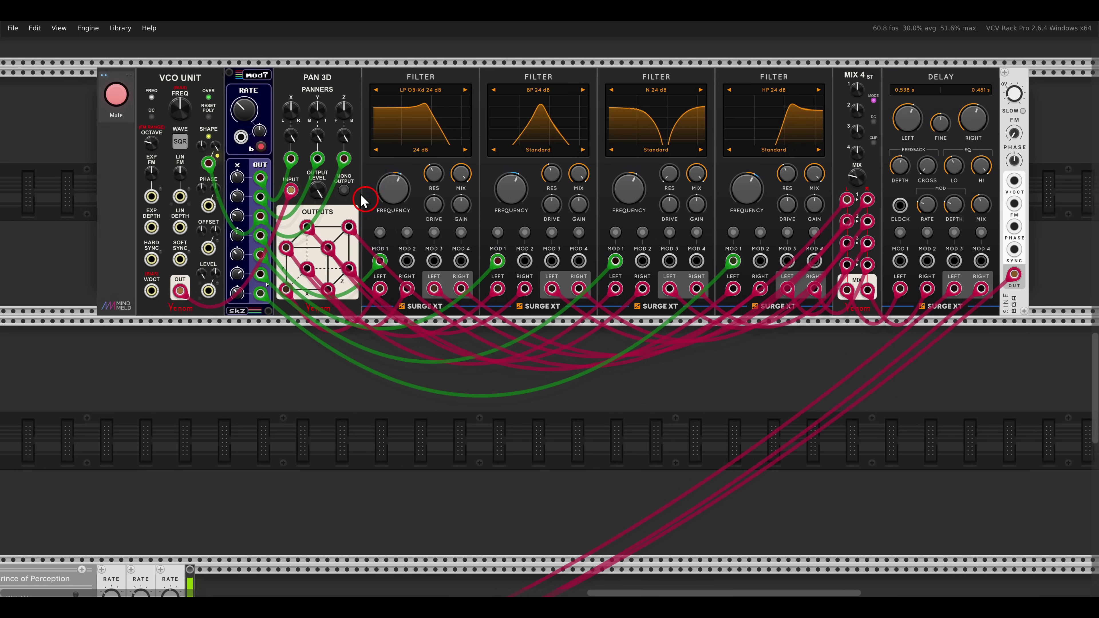
drag(278, 217, 372, 324)
mouse_move(378, 59)
mouse_down()
mouse_move(492, 93)
mouse_move(813, 104)
mouse_up()
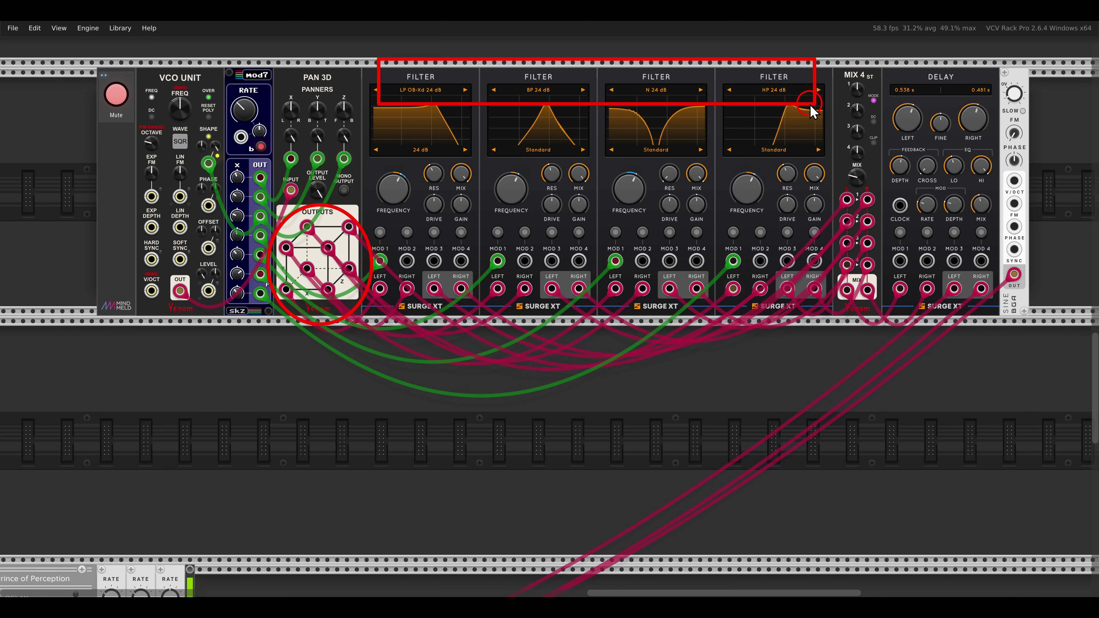
key(Escape)
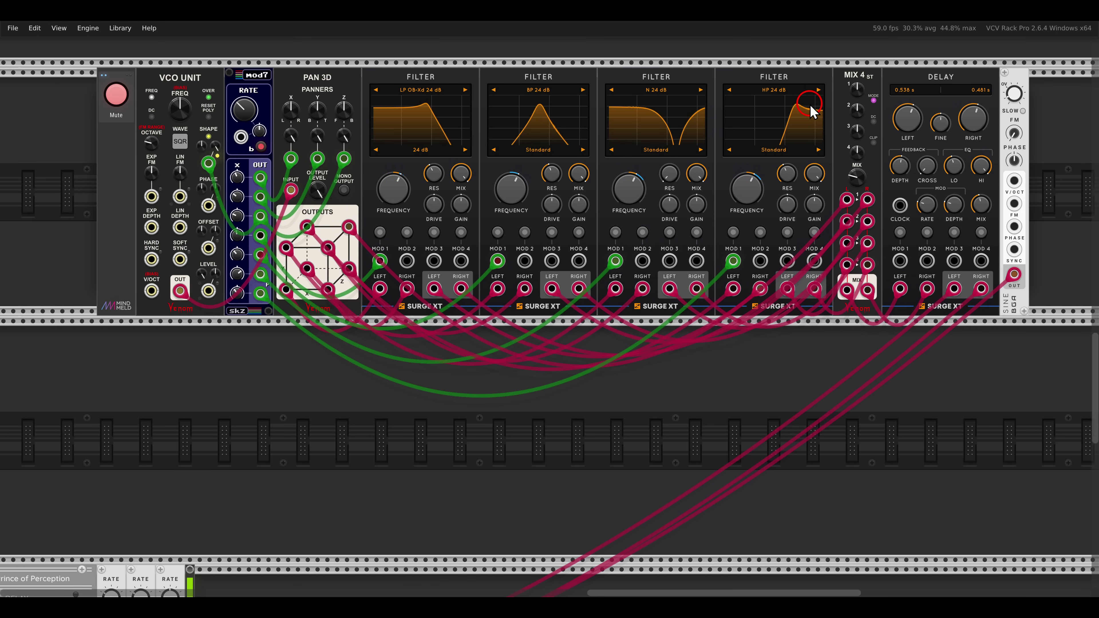
click(118, 100)
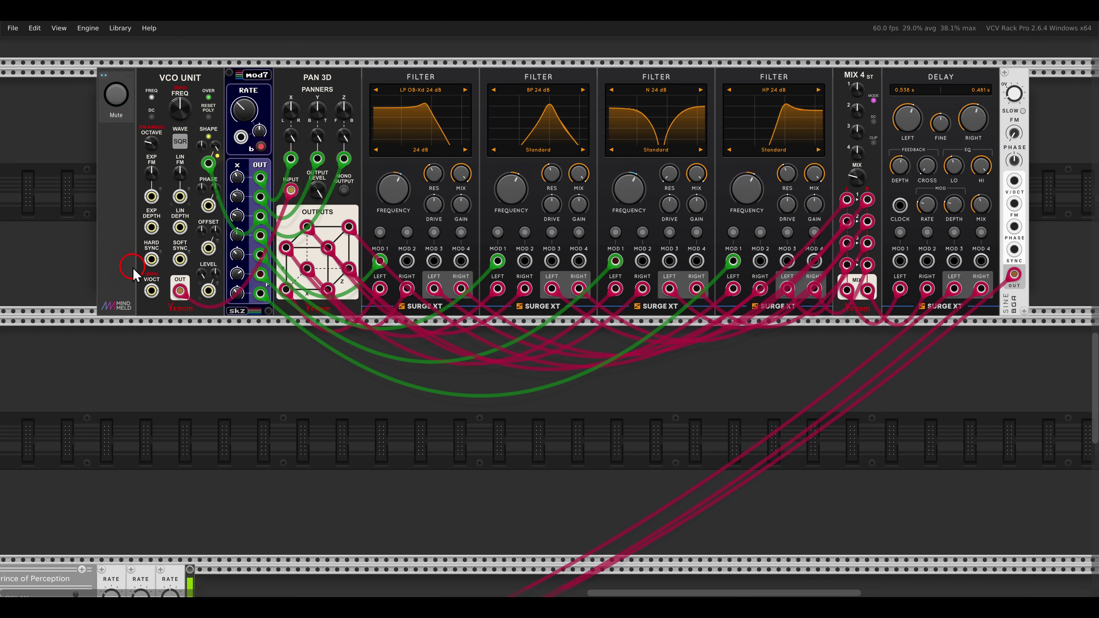
Compare CROSS FADE 3D's input cube and single output with the inputs and output of the VCV 4-to-1 switch
scroll(133, 273, down, 3)
drag(130, 344, 477, 305)
scroll(449, 330, down, 1)
drag(484, 209, 1041, 207)
drag(997, 142, 831, 154)
click(902, 165)
drag(422, 325, 613, 310)
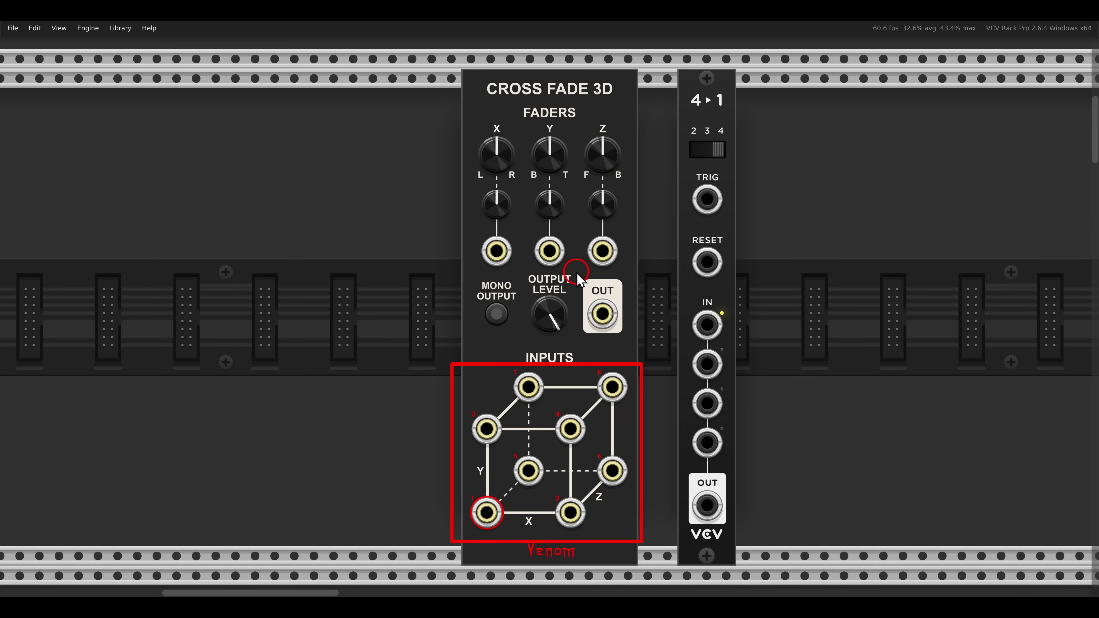
mouse_move(679, 298)
mouse_down()
mouse_move(698, 319)
mouse_move(743, 464)
mouse_up()
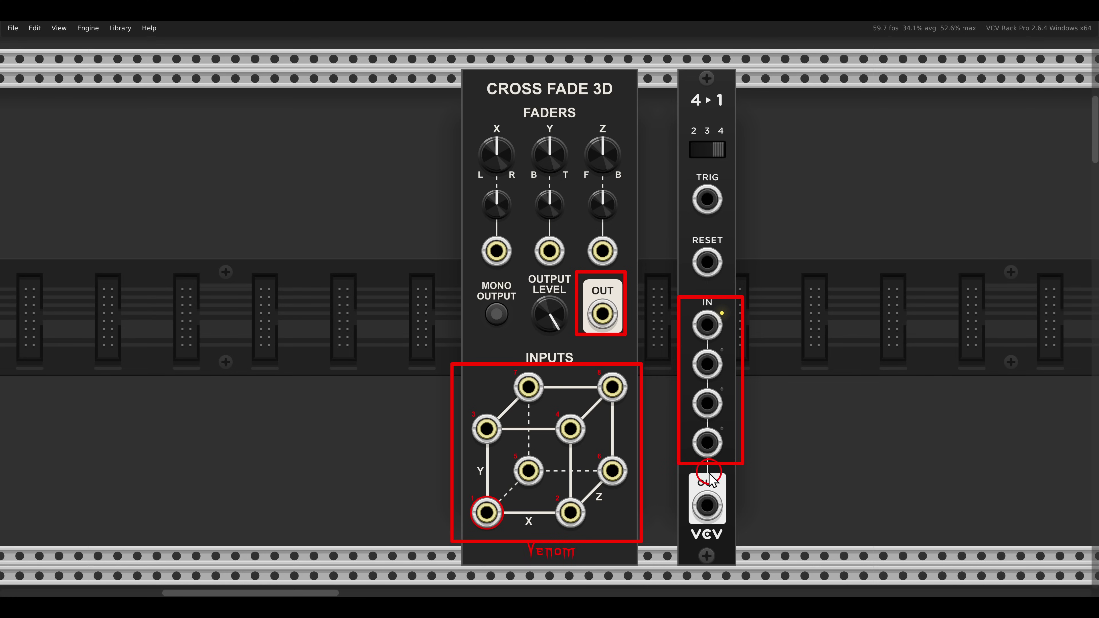
drag(681, 485, 742, 532)
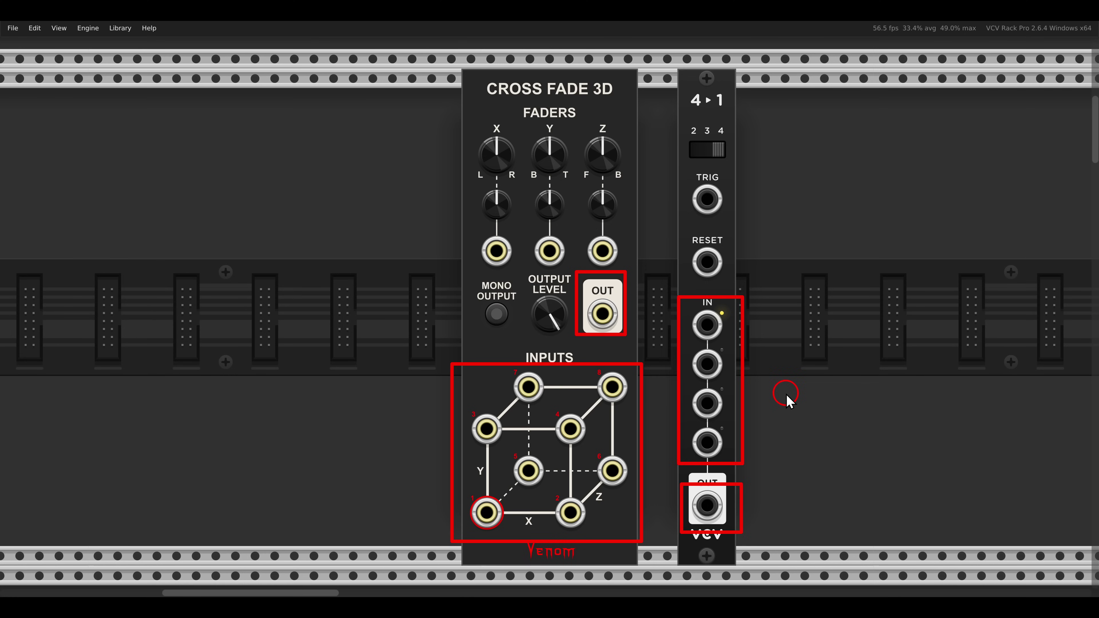
key(Escape)
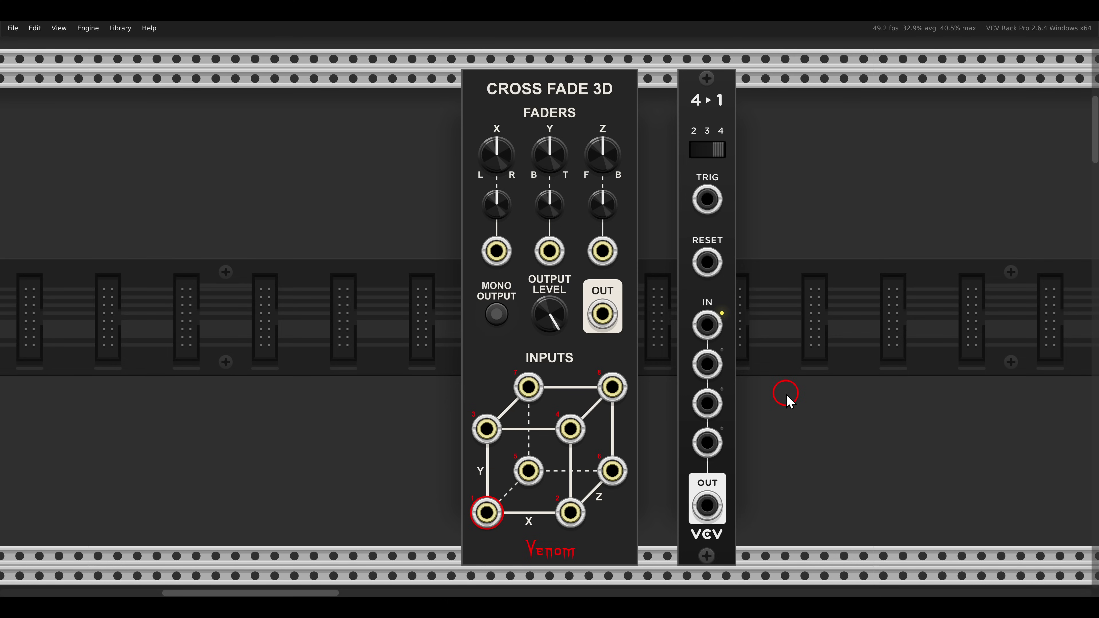
Examine the CROSS FADE 3D patch from PROB-KEY through the VCO UNIT, FM-OP, KICKALL and FM2 VCO voices
scroll(787, 400, down, 10)
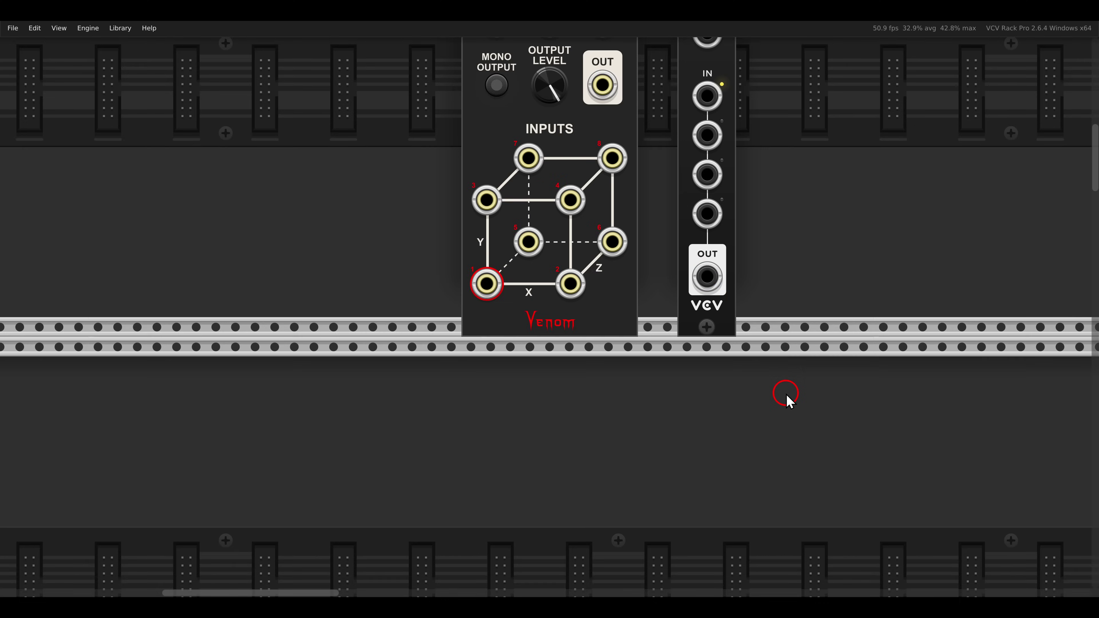
scroll(786, 393, down, 6)
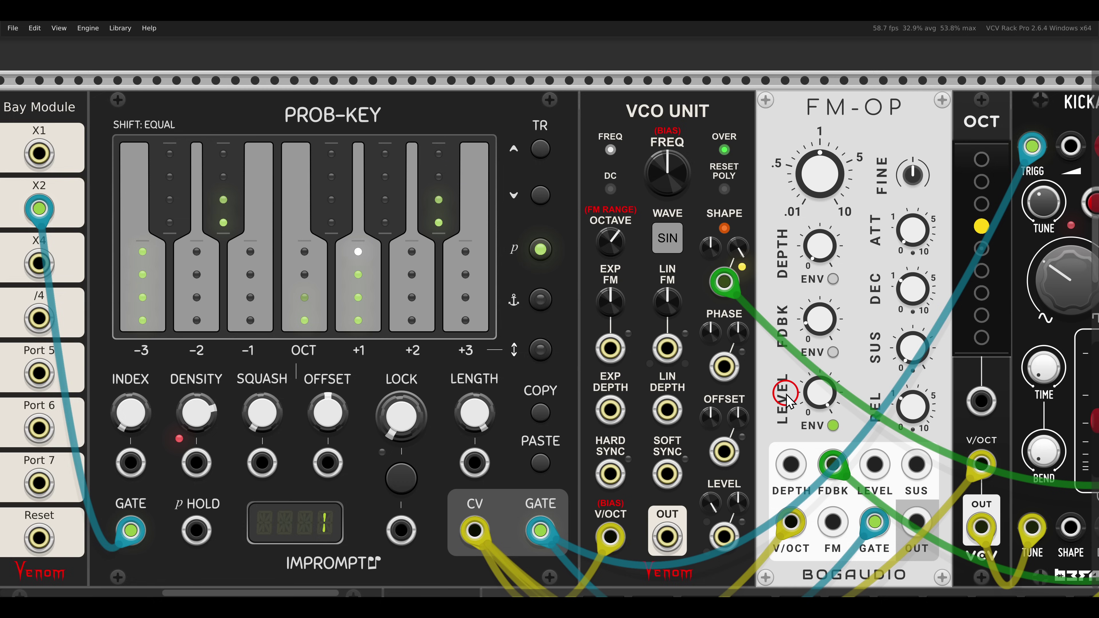
scroll(786, 394, down, 2)
drag(810, 417, 733, 329)
drag(327, 88, 462, 138)
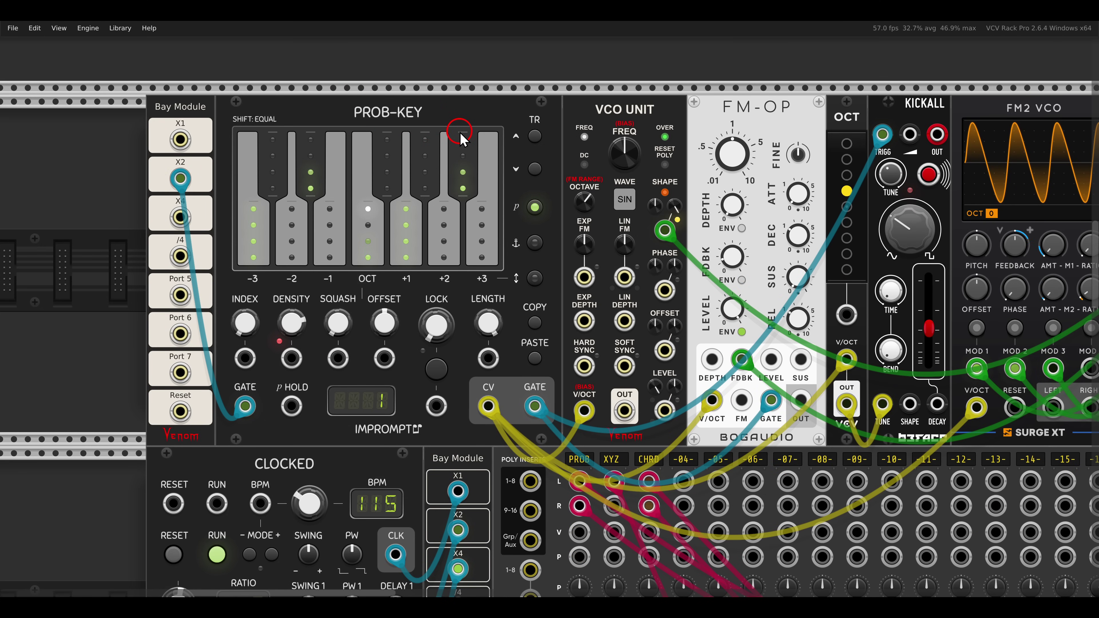
drag(584, 195, 291, 180)
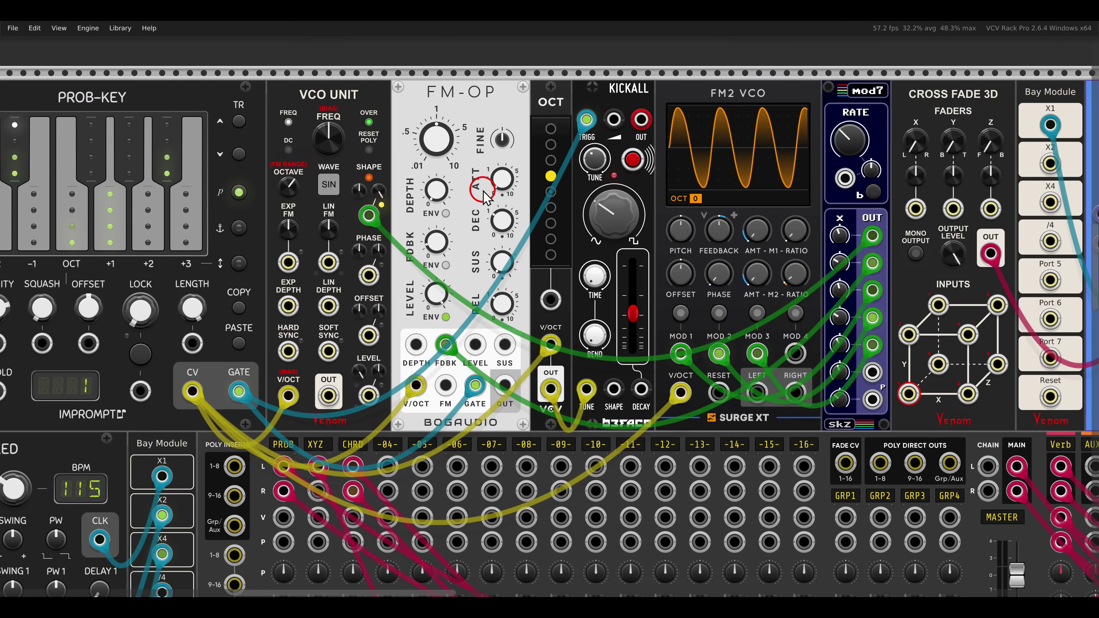
scroll(481, 189, down, 1)
drag(507, 185, 438, 178)
click(234, 87)
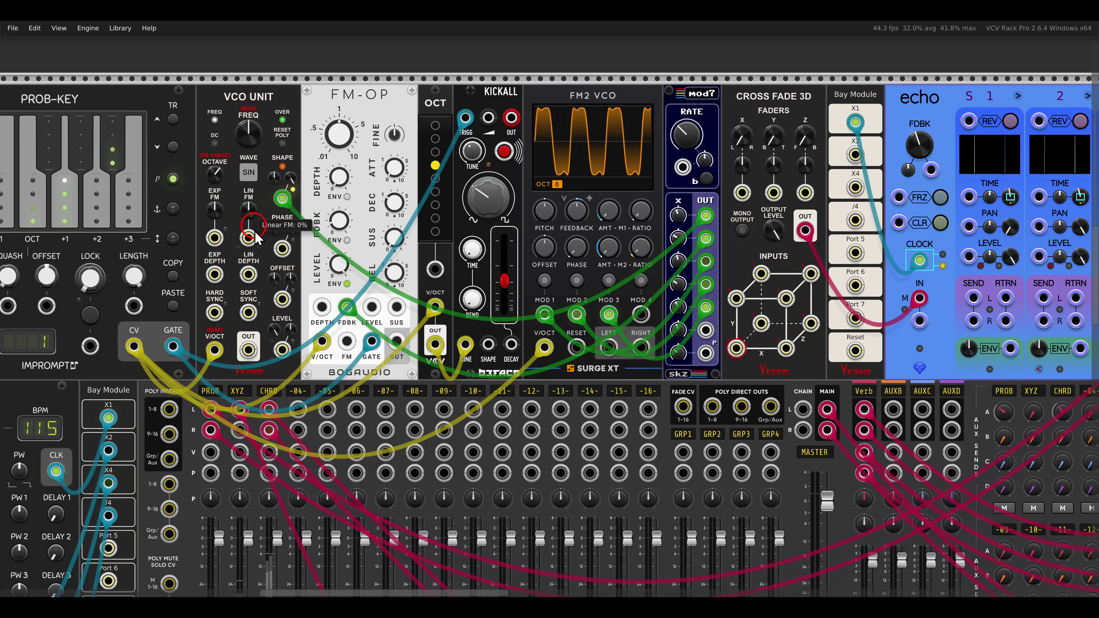
Patch VCO UNIT's output into CROSS FADE 3D's bottom left front input and FM-OP's output into the bottom right front input
drag(251, 359, 736, 349)
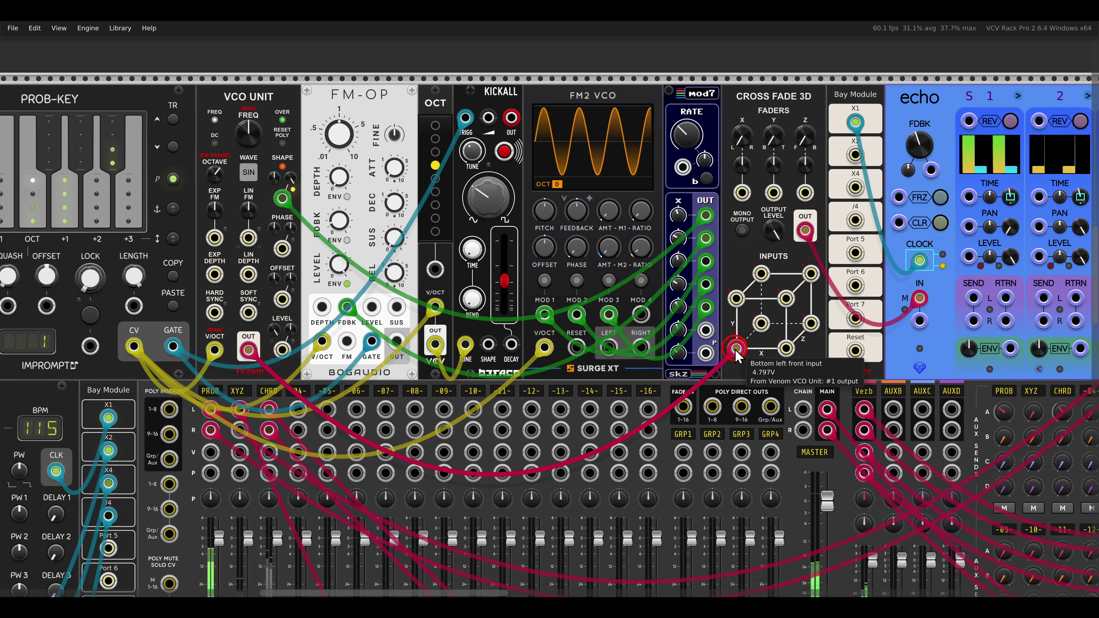
click(371, 172)
click(401, 345)
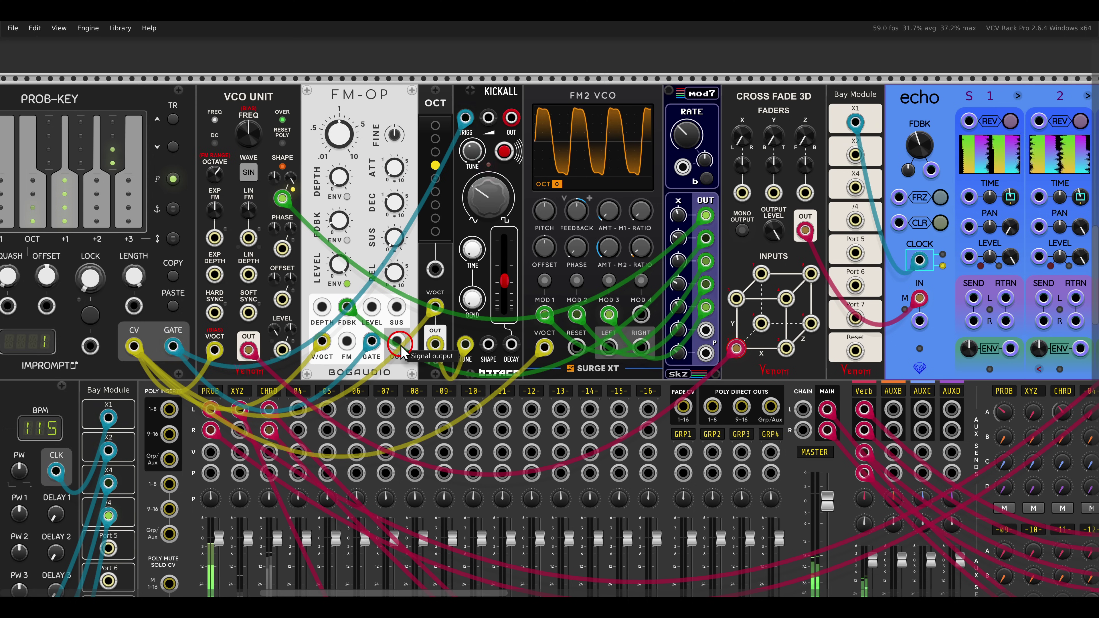
drag(399, 349, 786, 349)
Turn CROSS FADE 3D's X fader toward the right, to about 72%
click(767, 166)
click(746, 137)
drag(749, 148, 741, 147)
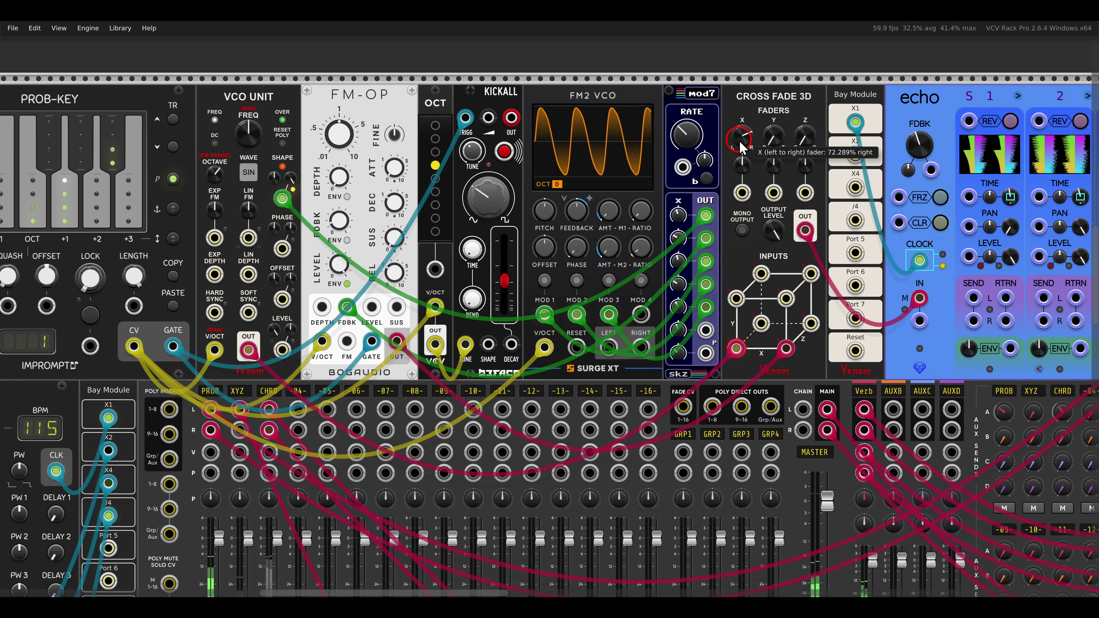
Patch KICKALL's output into CROSS FADE 3D's top right front input and turn the Y fader up to 100% top
click(653, 86)
drag(512, 122, 786, 298)
click(766, 143)
drag(764, 99, 755, 63)
Patch FM2 VCO's left output into CROSS FADE 3D's top left front input and turn the X fader fully left
drag(610, 346, 736, 298)
drag(751, 147, 752, 299)
drag(751, 340, 754, 342)
click(774, 135)
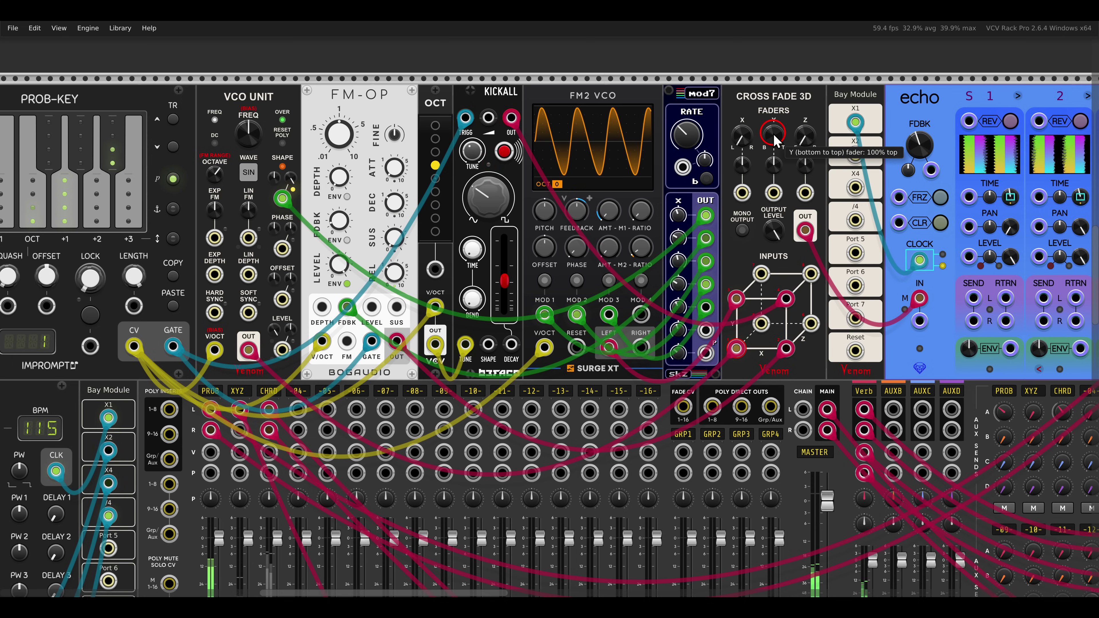
Turn CROSS FADE 3D's Y fader to the bottom and sweep the X fader to 100% right and back to 0%
drag(774, 238, 776, 338)
drag(739, 142, 721, 49)
drag(745, 147, 731, 49)
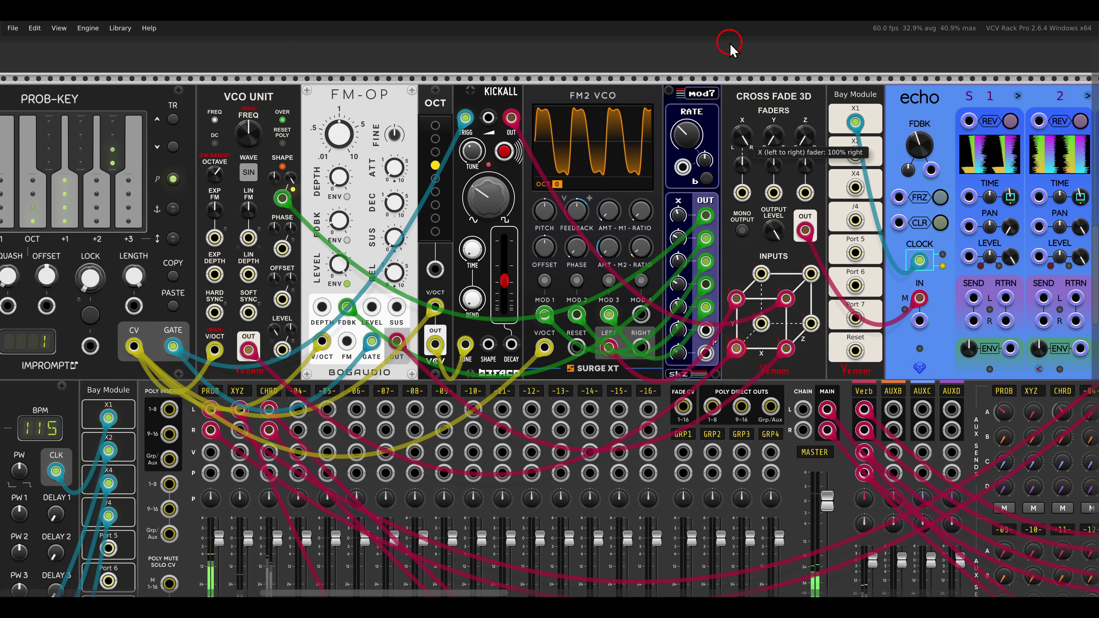
click(736, 138)
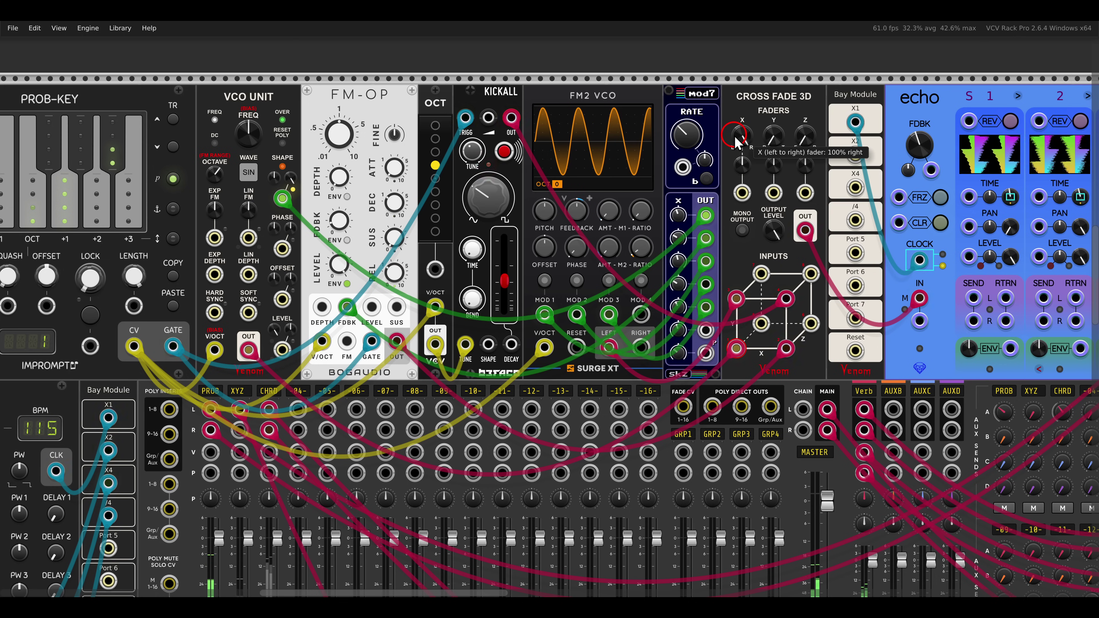
drag(774, 198, 680, 201)
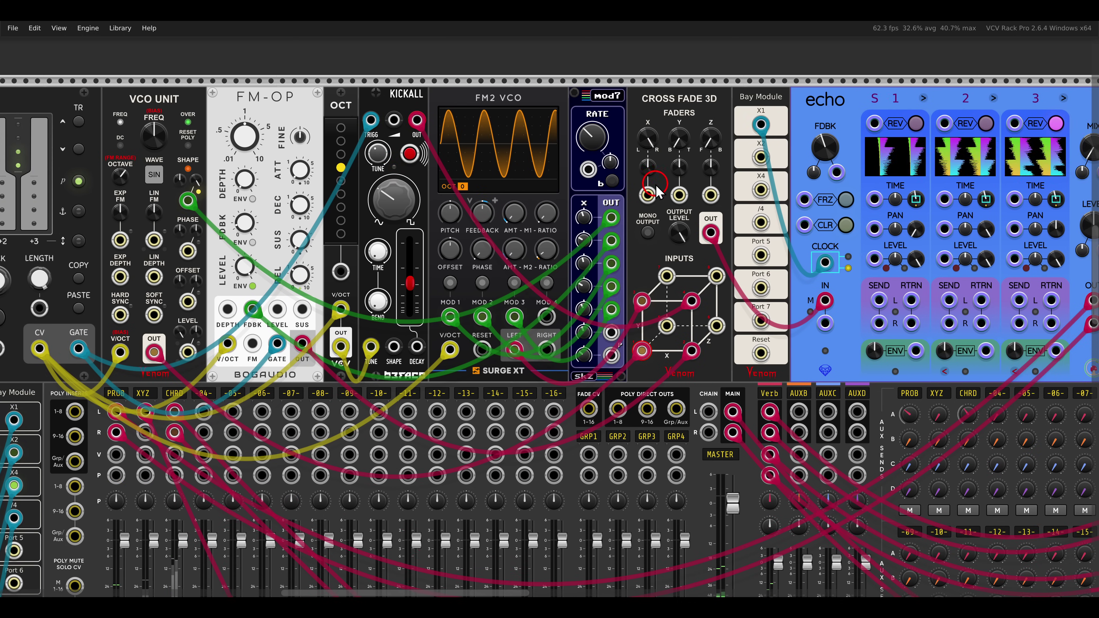
scroll(680, 201, up, 1)
drag(643, 133, 676, 351)
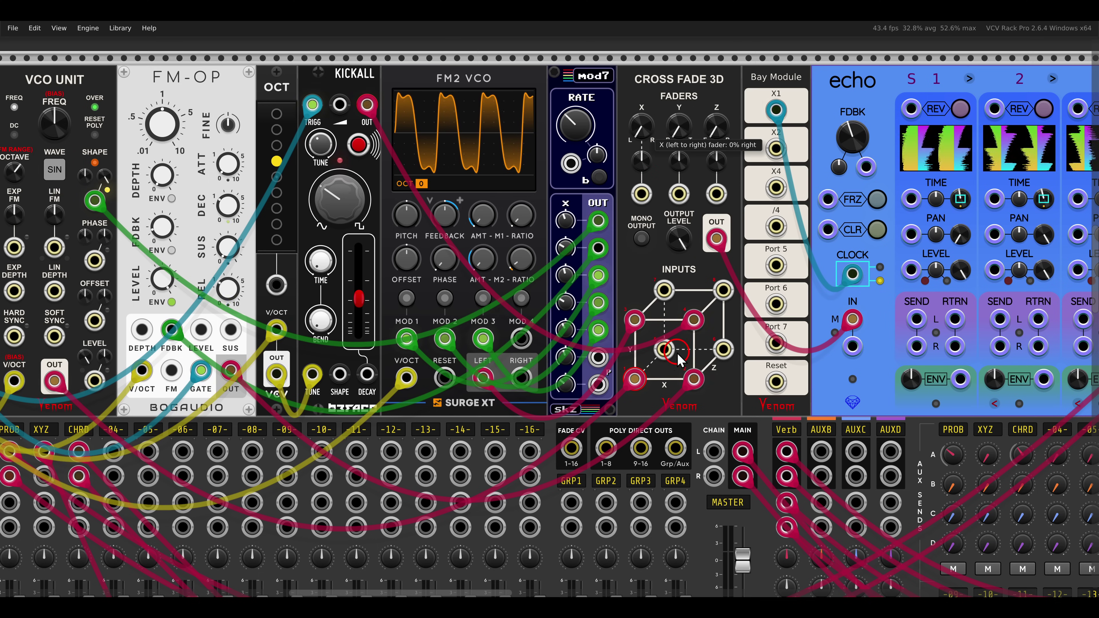
Patch mod7's sixth and seventh outputs into CROSS FADE 3D's X and Y fader CV inputs and turn up their CV amounts
drag(601, 353, 642, 193)
drag(599, 385, 679, 194)
drag(679, 162, 662, 98)
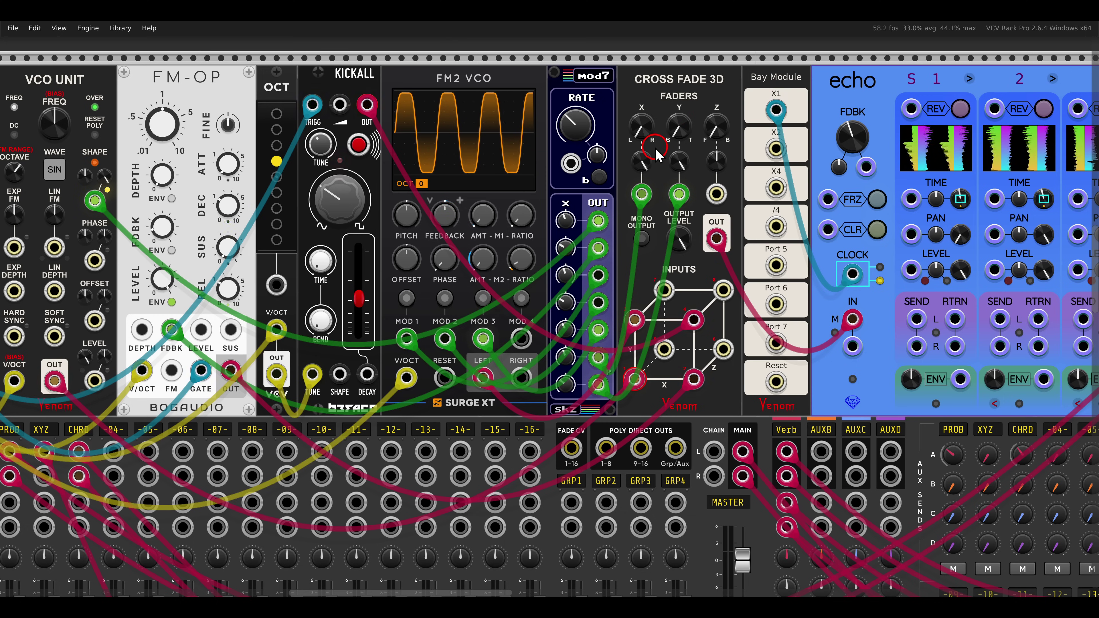
Raise the MIX knob on the echo module that receives CROSS FADE 3D's output
scroll(656, 148, down, 1)
drag(742, 167, 612, 164)
drag(958, 145, 940, 81)
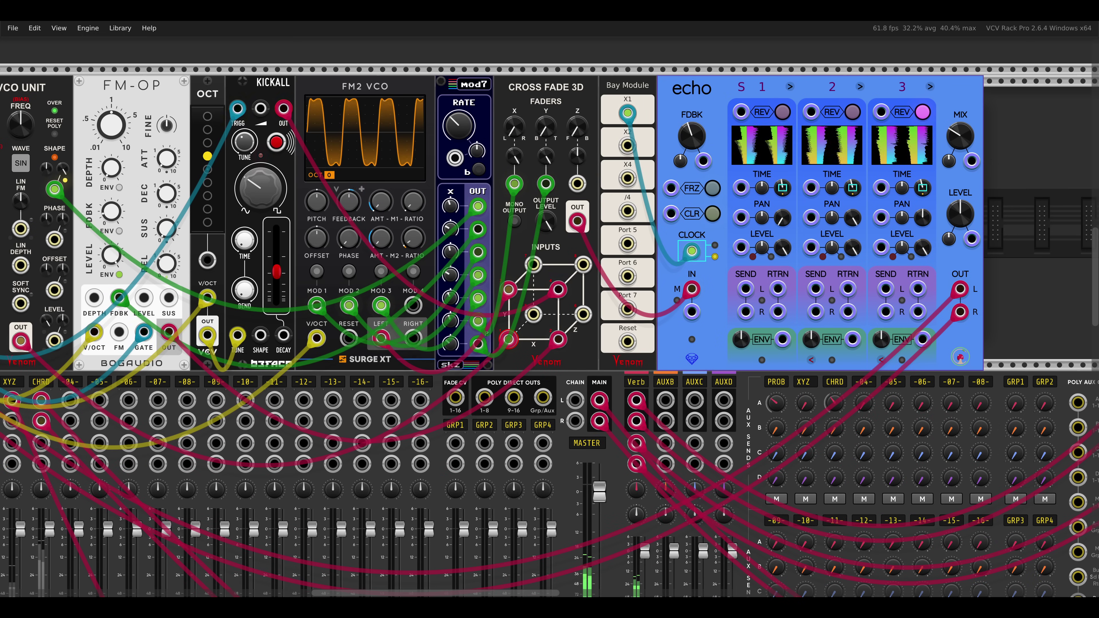
click(1012, 211)
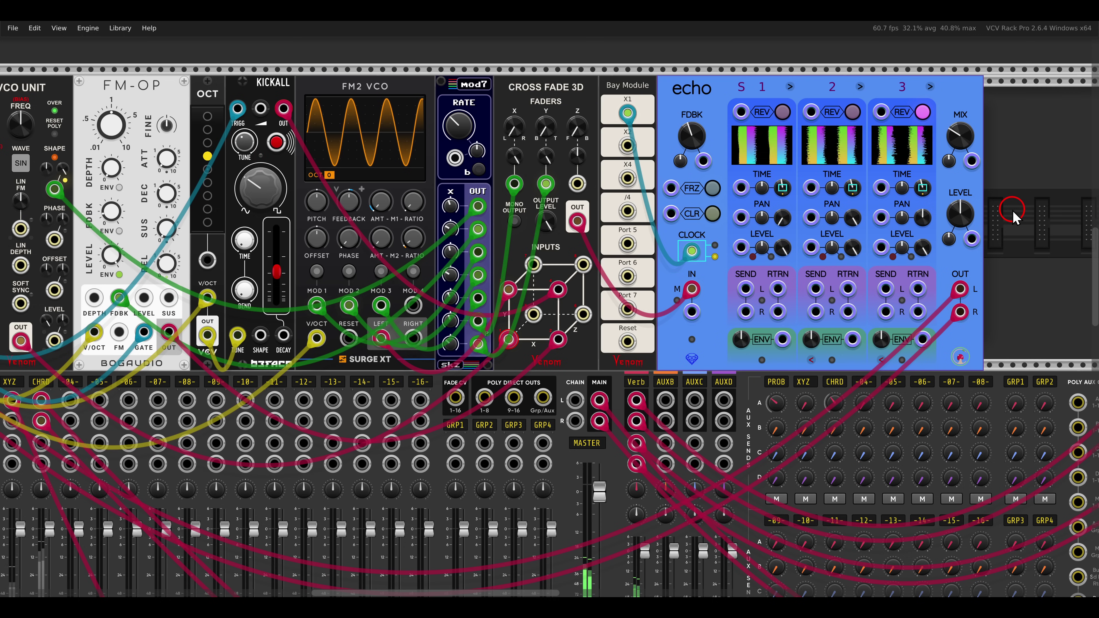
Examine the second CROSS FADE 3D patch from the VCO UNIT and VCO LAB voices through their effects to the fully patched input cube
drag(271, 375, 824, 234)
scroll(803, 245, down, 6)
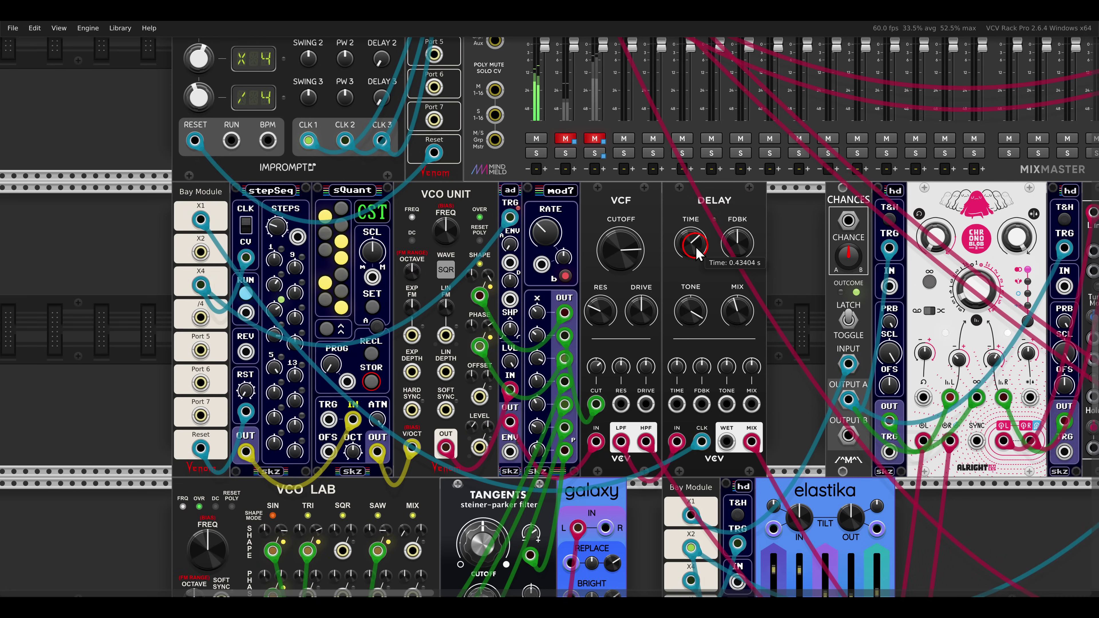
scroll(734, 307, left, 3)
drag(734, 305, 607, 193)
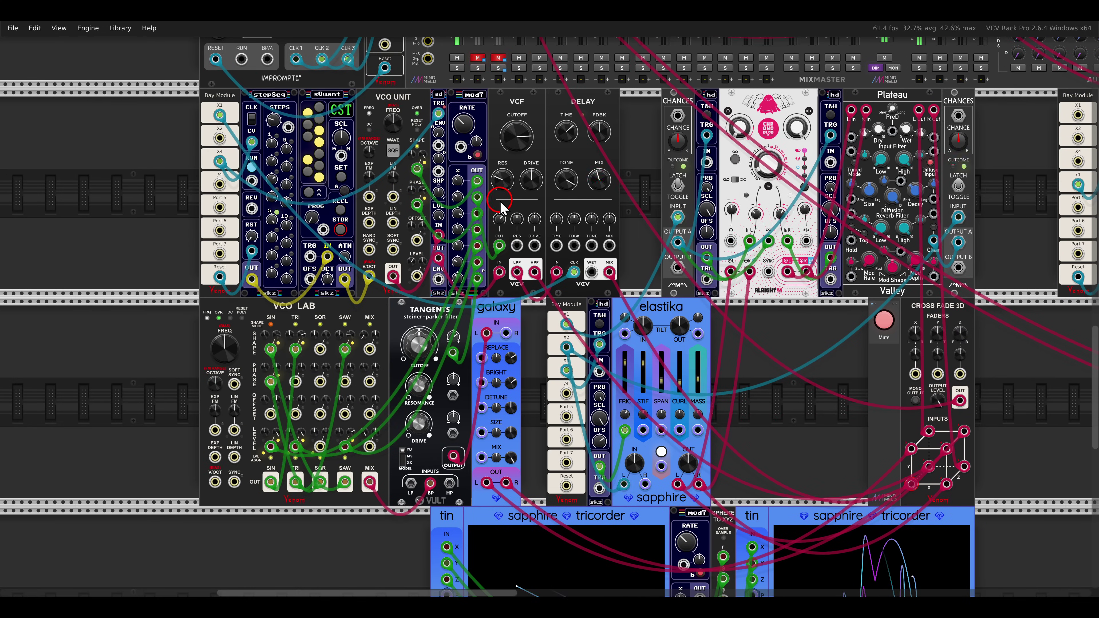
scroll(502, 202, up, 1)
drag(502, 195, 539, 216)
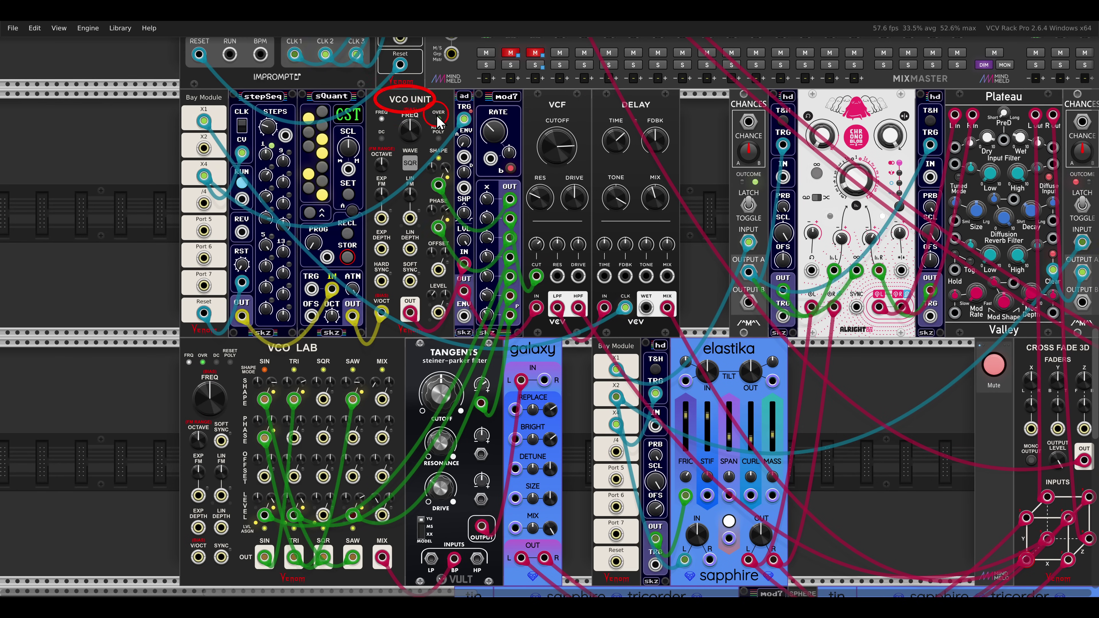
mouse_move(442, 120)
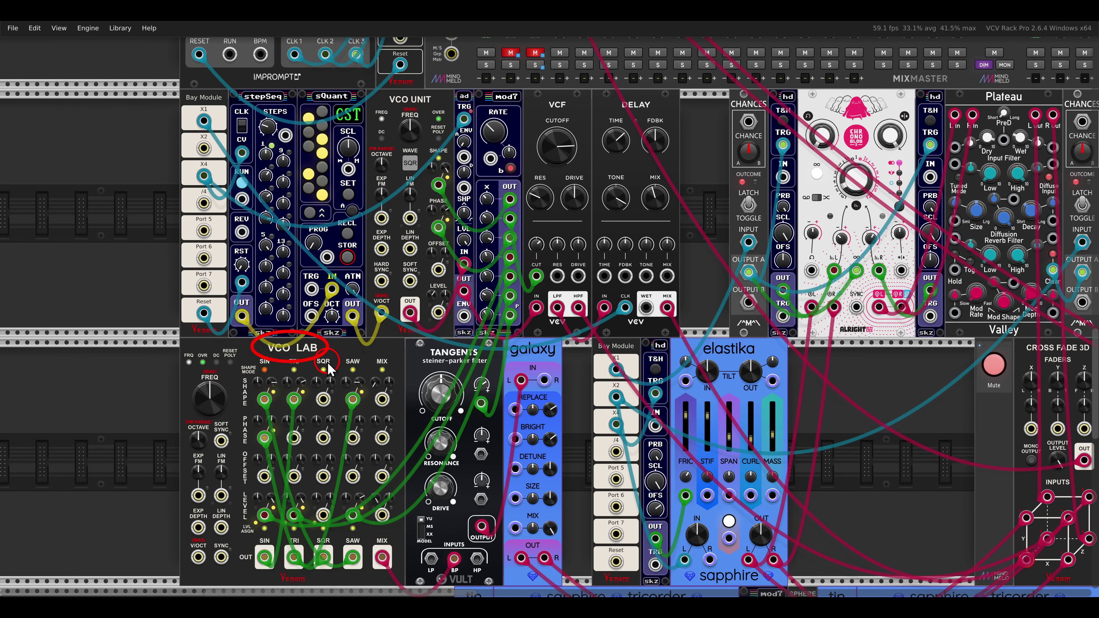
mouse_move(704, 335)
mouse_down()
mouse_move(732, 367)
mouse_move(764, 377)
mouse_up()
mouse_move(802, 82)
mouse_down()
mouse_move(809, 102)
mouse_move(888, 135)
mouse_up()
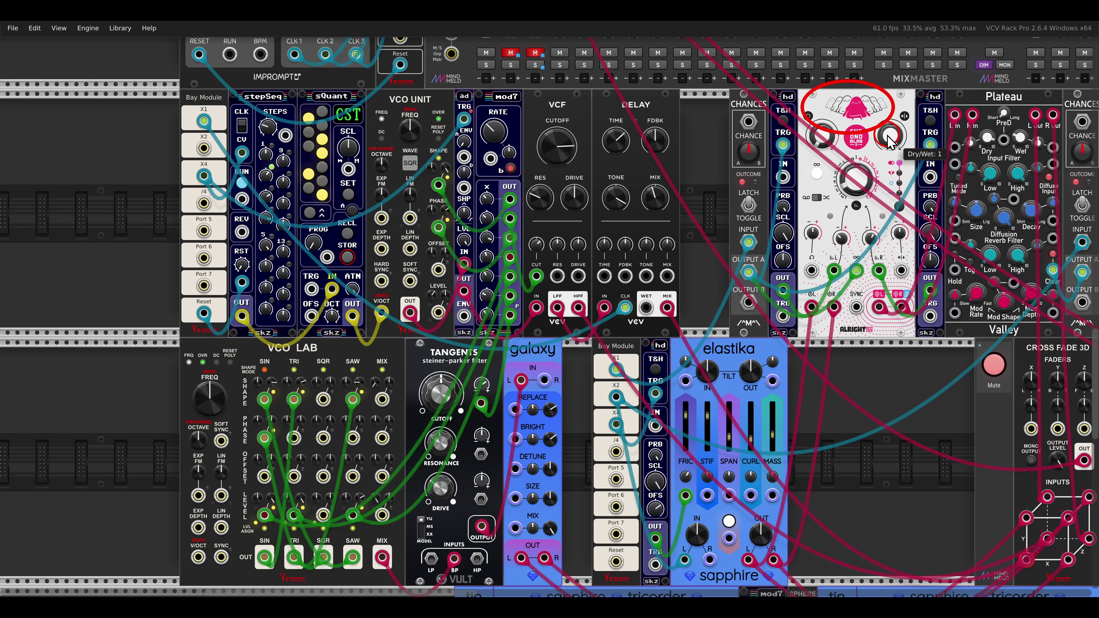
mouse_move(930, 447)
mouse_down()
mouse_move(533, 298)
mouse_move(727, 462)
mouse_up()
scroll(716, 384, up, 3)
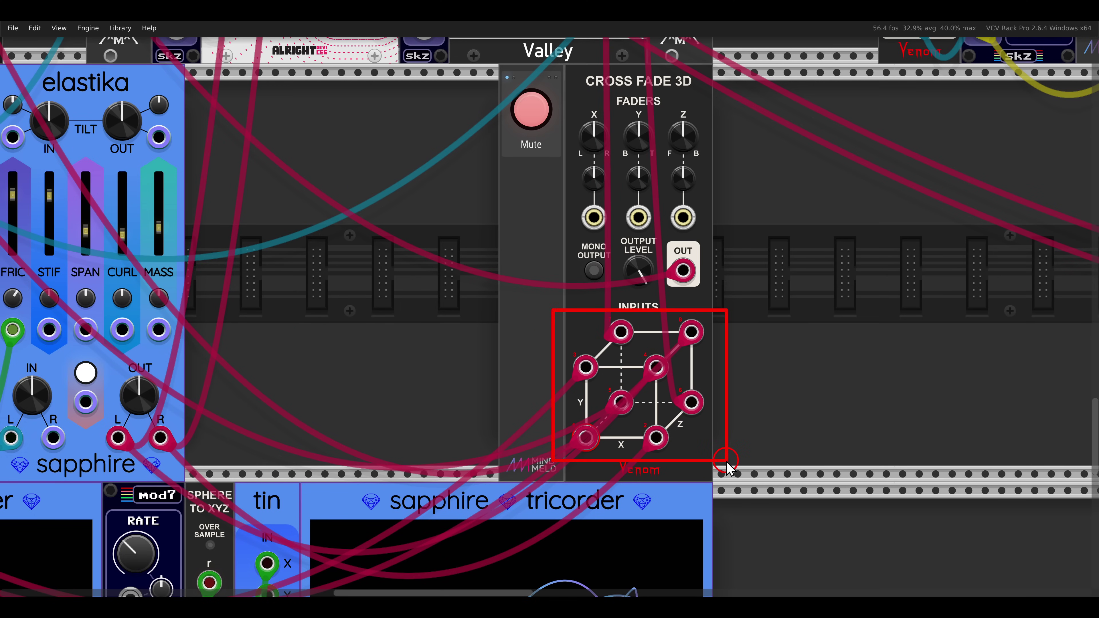
key(Escape)
Unmute the second CROSS FADE 3D patch and turn its Y, Z and X faders fully to bottom, front and left
scroll(600, 277, down, 2)
click(552, 160)
scroll(621, 291, up, 2)
drag(631, 138, 627, 275)
drag(676, 138, 668, 310)
drag(587, 127, 585, 235)
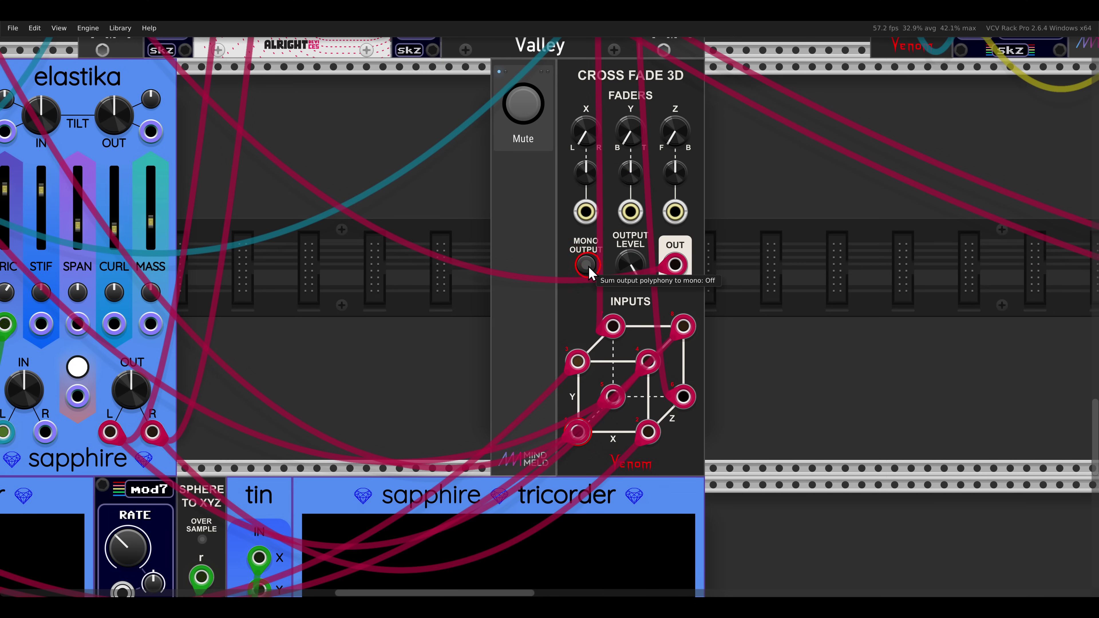
Sweep the second CROSS FADE 3D's X, Y and Z faders one by one to 100% right, top and back
mouse_move(591, 130)
drag(580, 32, 585, 143)
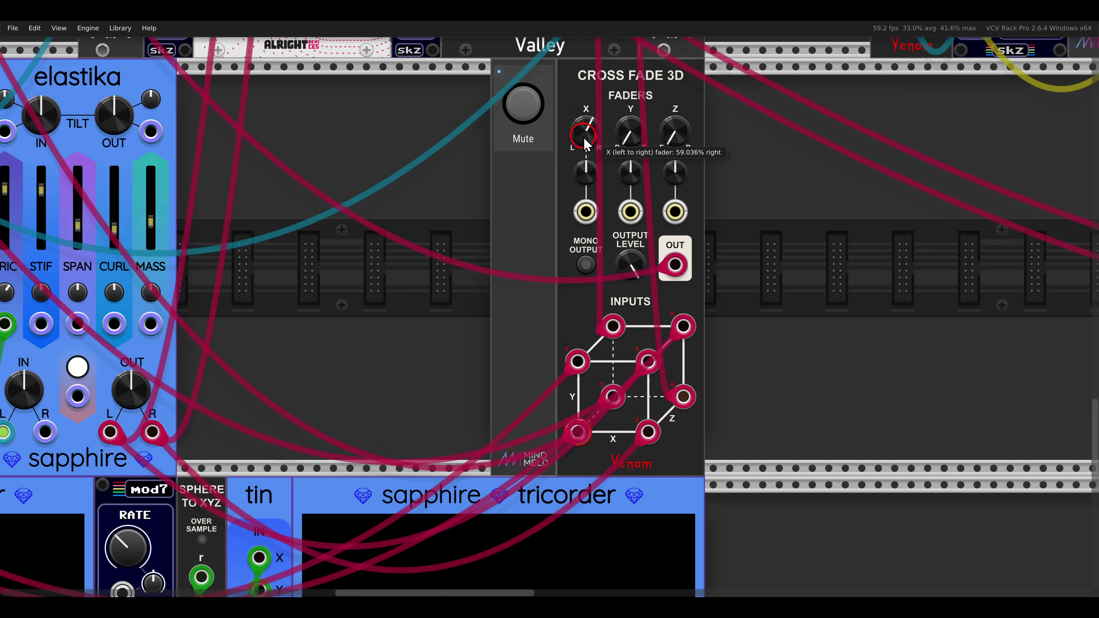
drag(567, 42, 566, 36)
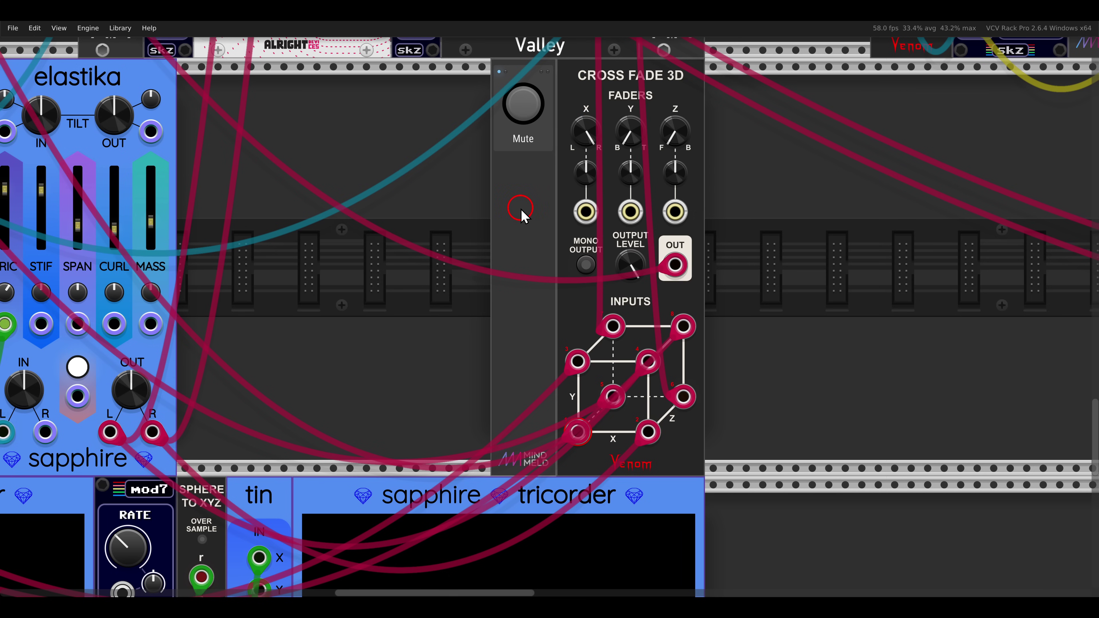
drag(633, 130, 624, 27)
drag(631, 122, 630, 35)
drag(679, 135, 664, 23)
click(674, 133)
drag(648, 59, 646, 55)
Sweep CROSS FADE 3D's X, Y and Z faders back down one by one, and reset all three to 50%
drag(608, 122, 608, 222)
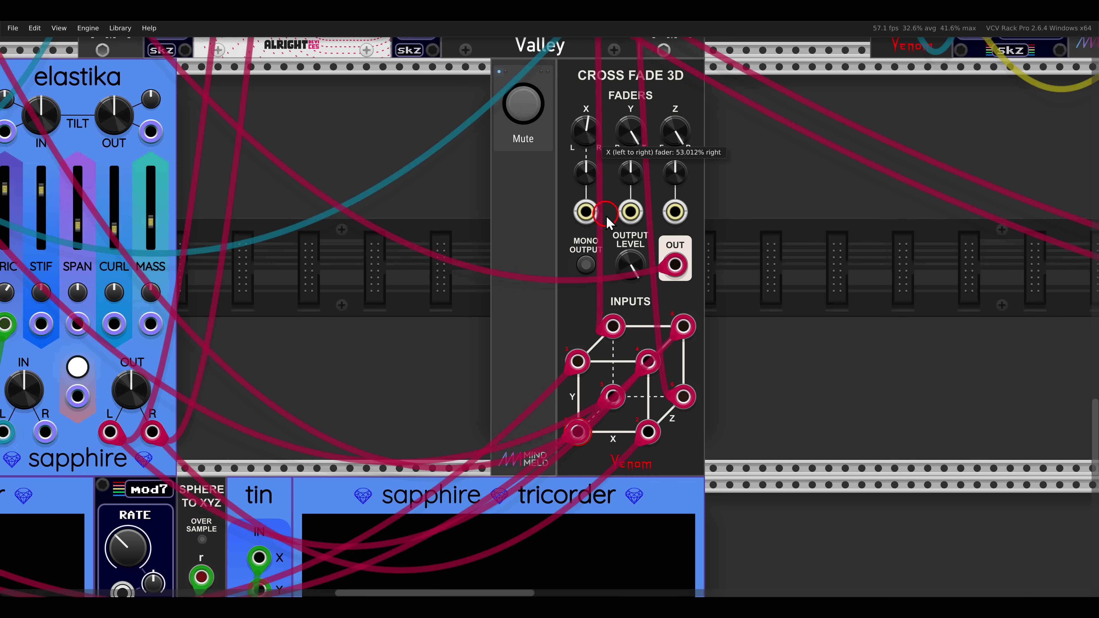
click(628, 136)
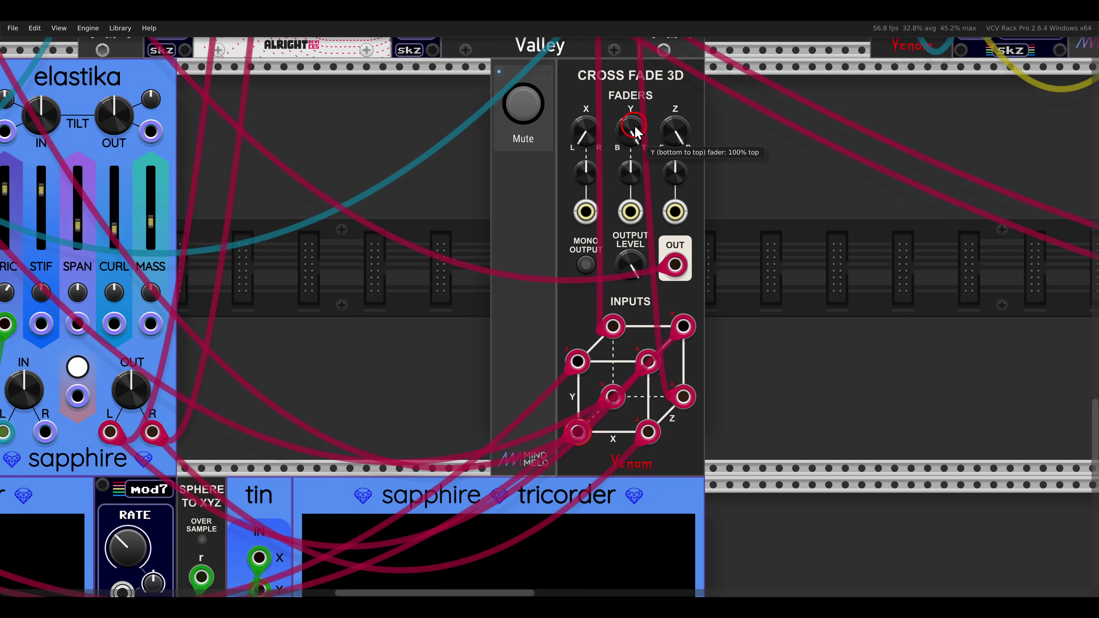
drag(635, 130, 639, 197)
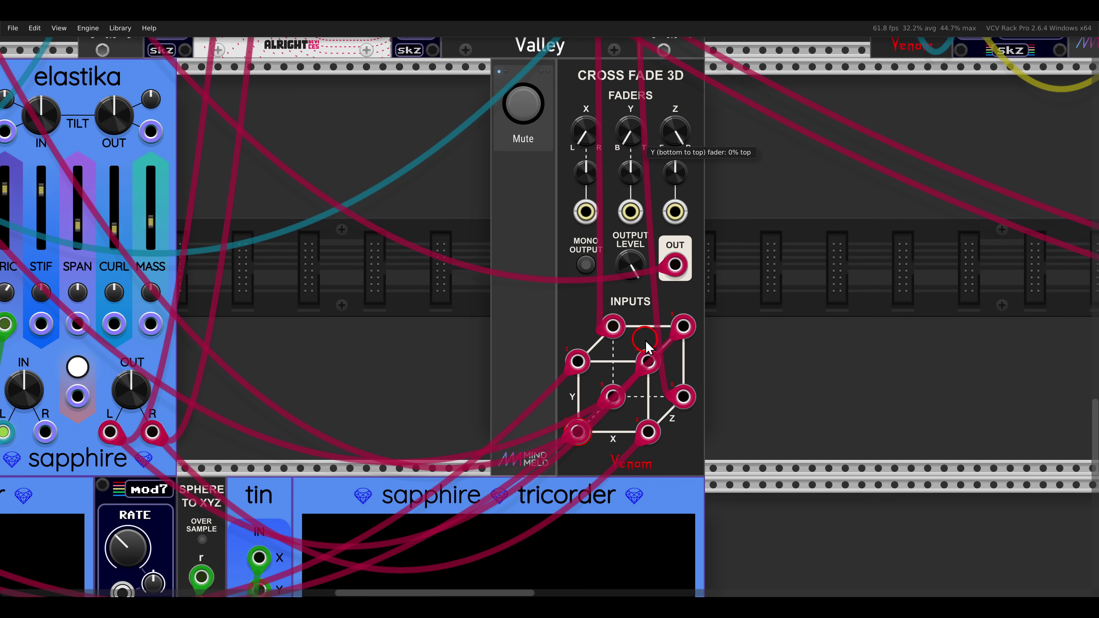
click(675, 143)
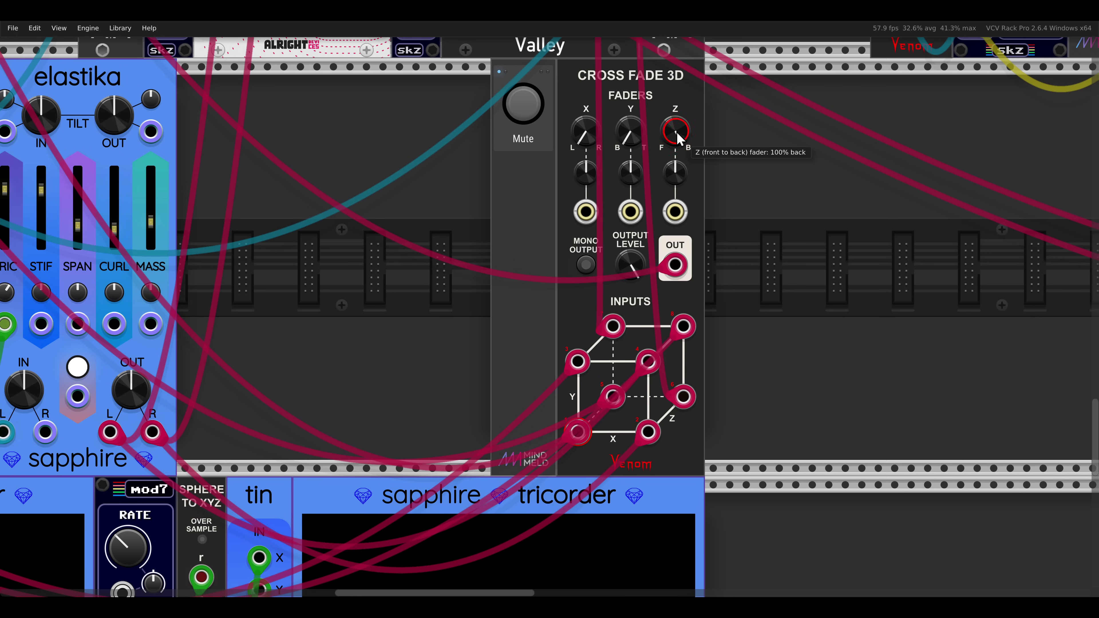
drag(693, 355, 678, 282)
double_click(677, 134)
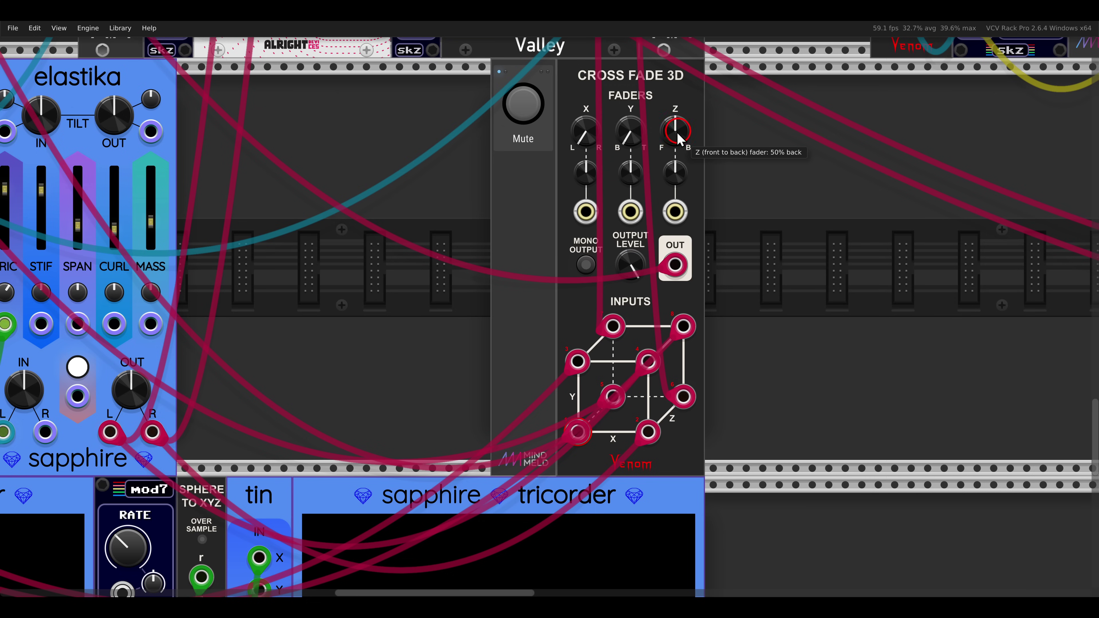
double_click(582, 131)
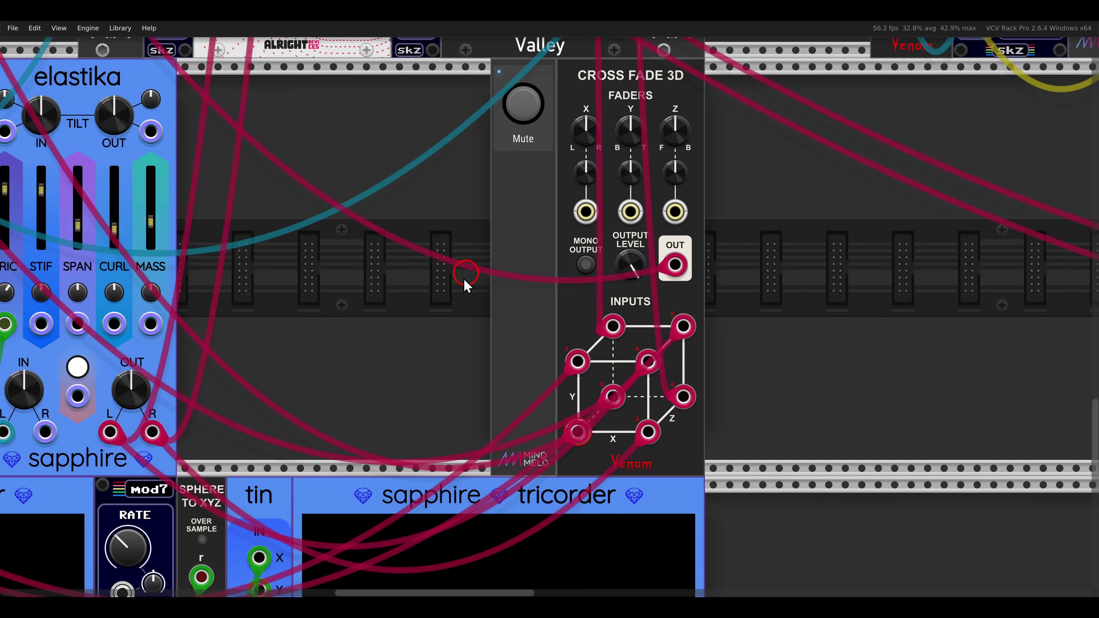
Compare the cube-shaped modulation path on the first tricorder with the SPHERE TO XYZ path on the second tricorder
drag(286, 453, 659, 87)
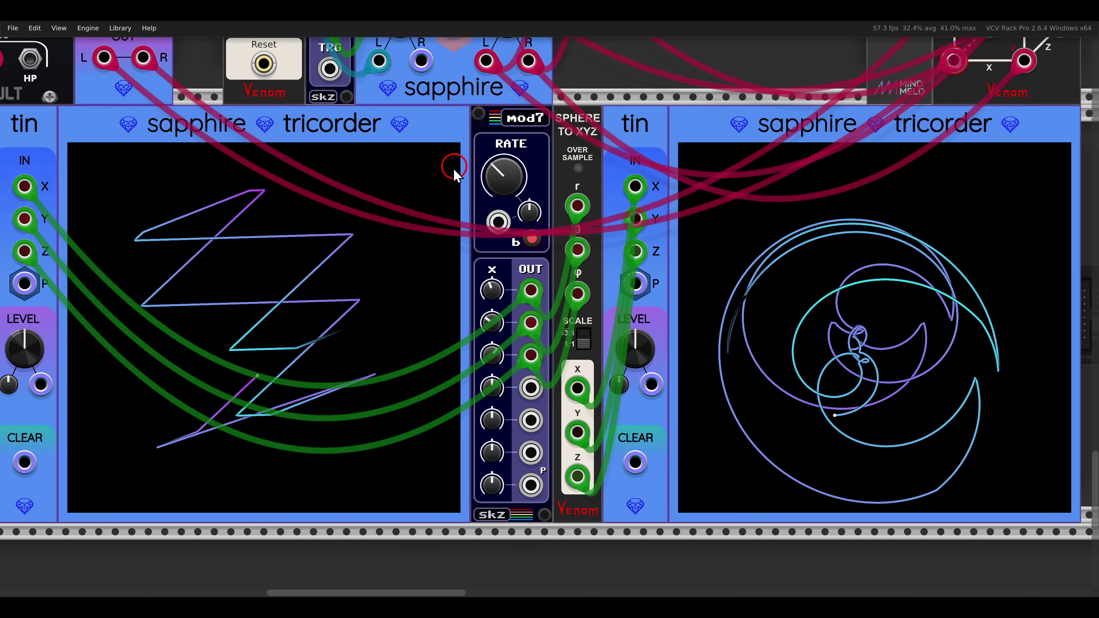
drag(81, 166, 380, 449)
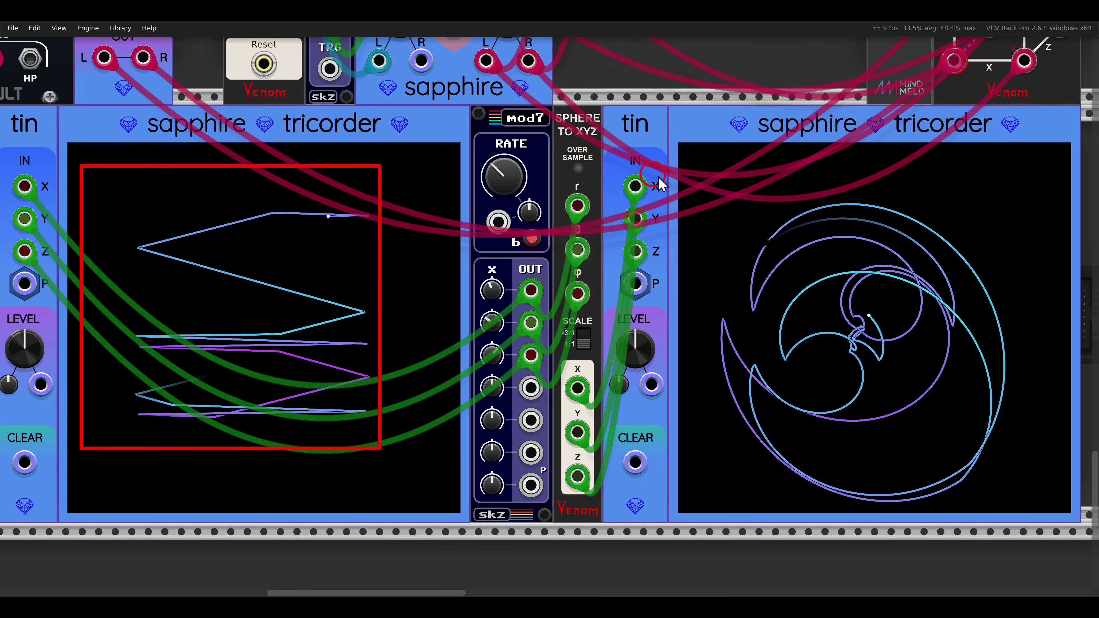
mouse_move(710, 174)
mouse_down()
mouse_move(982, 478)
mouse_move(1028, 500)
mouse_up()
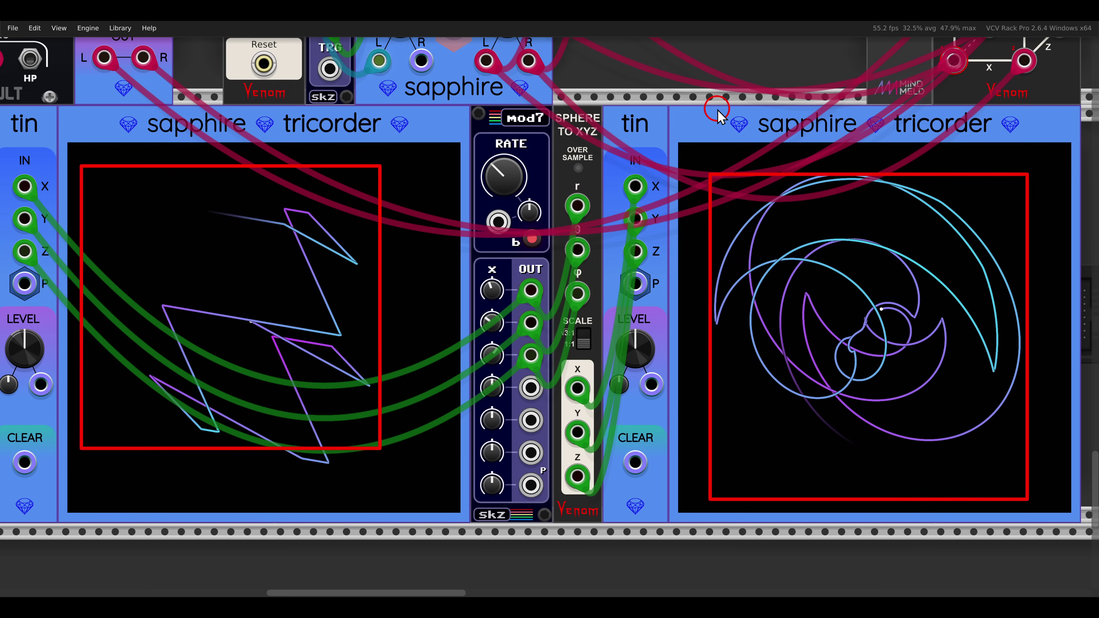
key(Escape)
Patch SPHERE TO XYZ's X and Y outputs into CROSS FADE 3D's X and Y fader CV inputs
scroll(714, 113, down, 5)
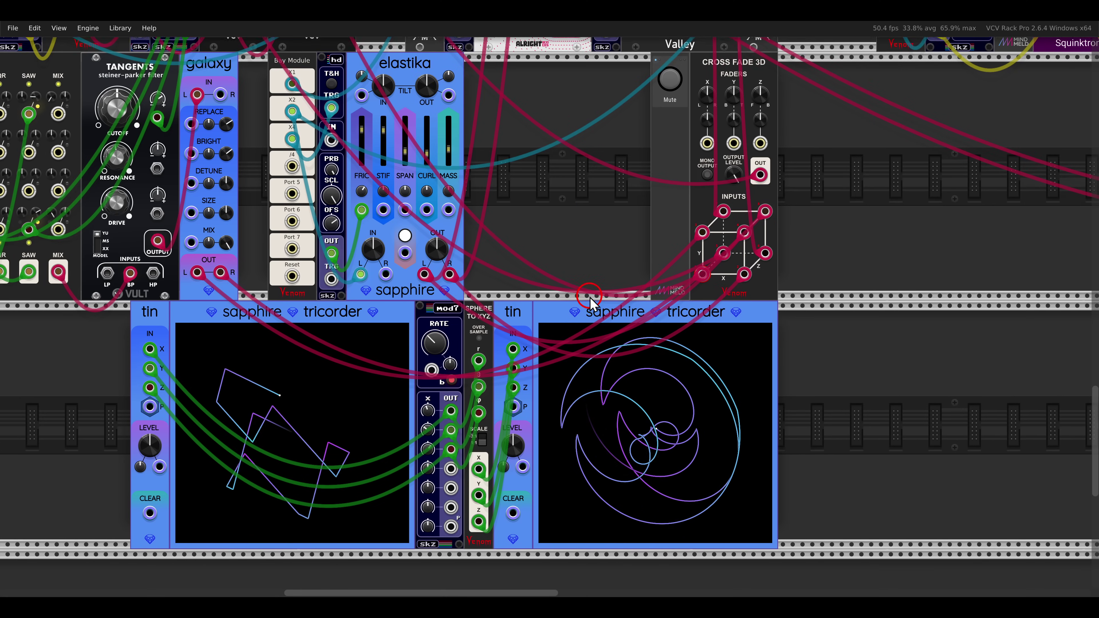
drag(707, 143, 479, 470)
drag(734, 146, 479, 497)
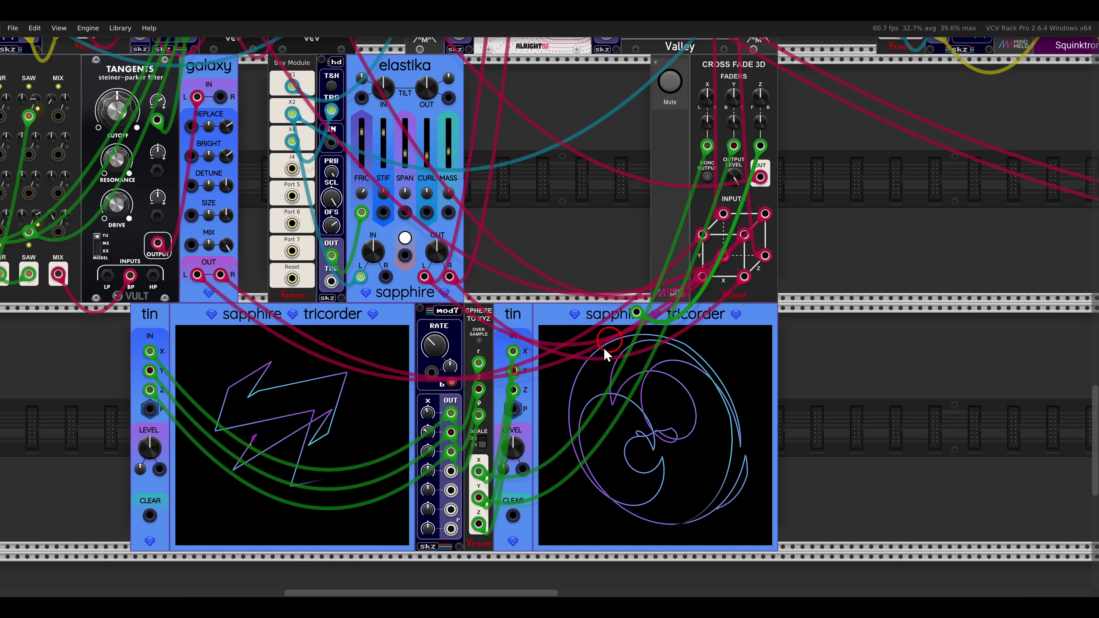
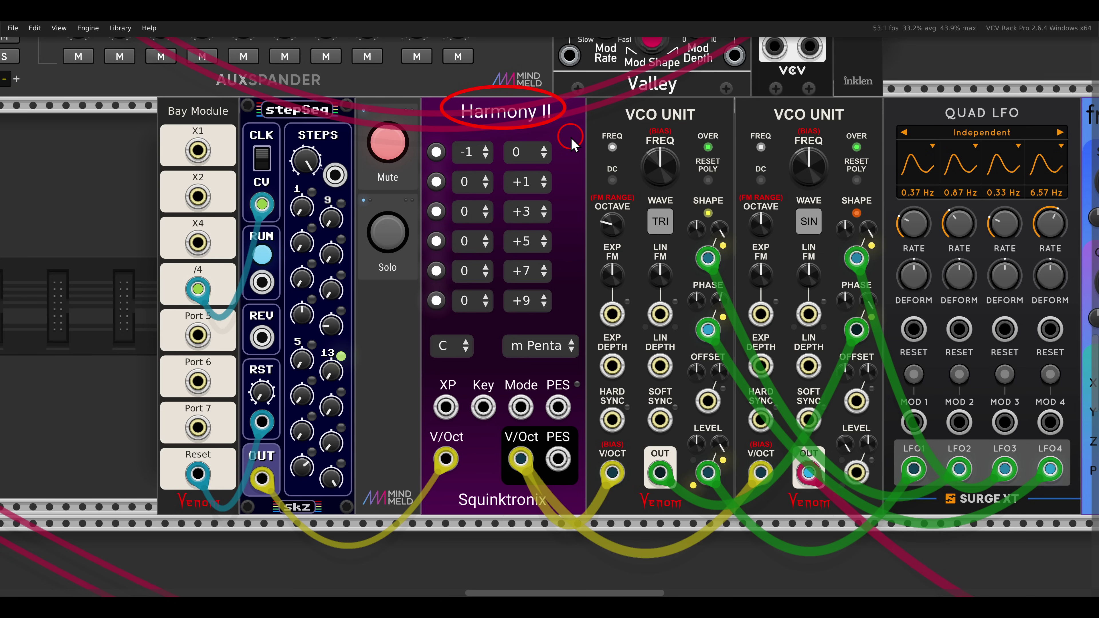
Examine the polyphonic patch from Harmony II through the two VCO UNITs and QUAD LFO into CROSS FADE 3D's bottom left front input
mouse_move(607, 96)
mouse_down()
mouse_move(779, 140)
mouse_move(557, 124)
mouse_move(712, 161)
mouse_move(829, 163)
mouse_up()
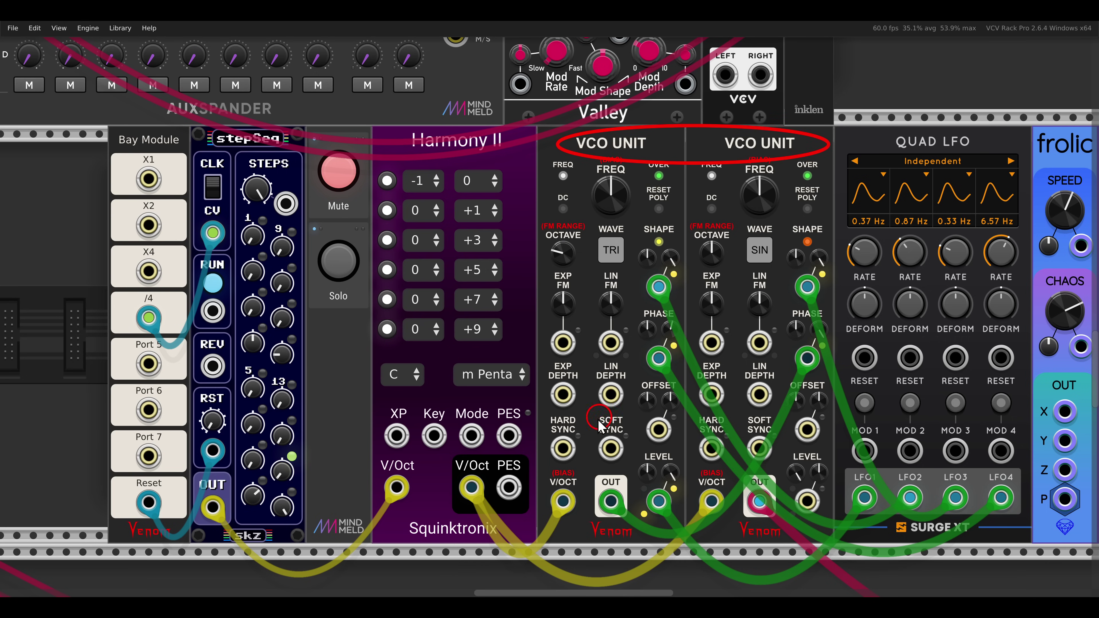
mouse_move(564, 503)
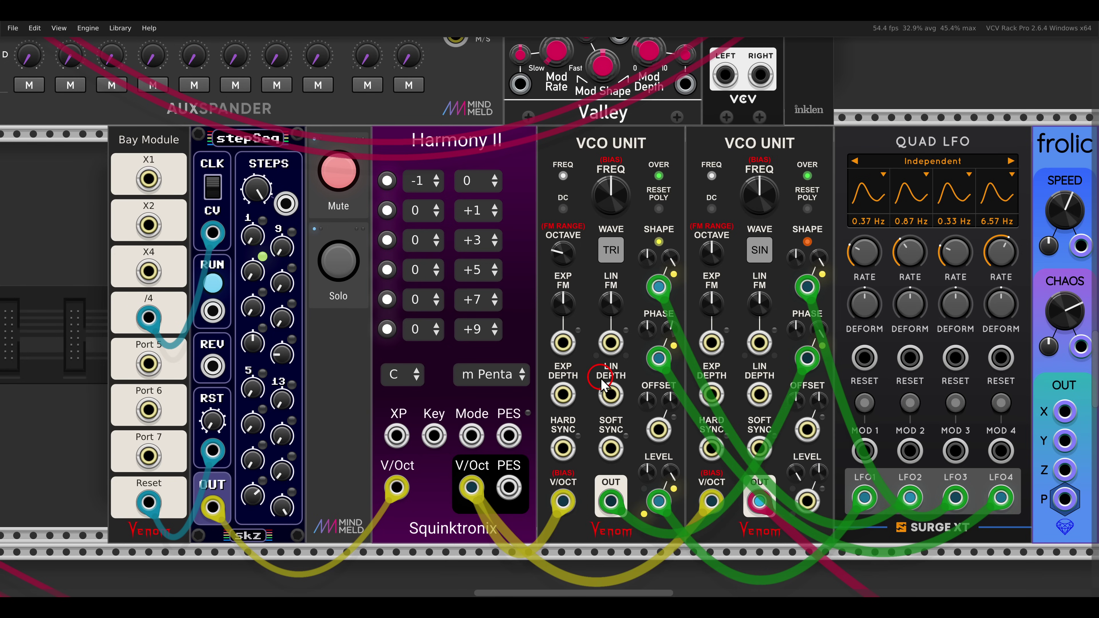
drag(867, 386, 170, 352)
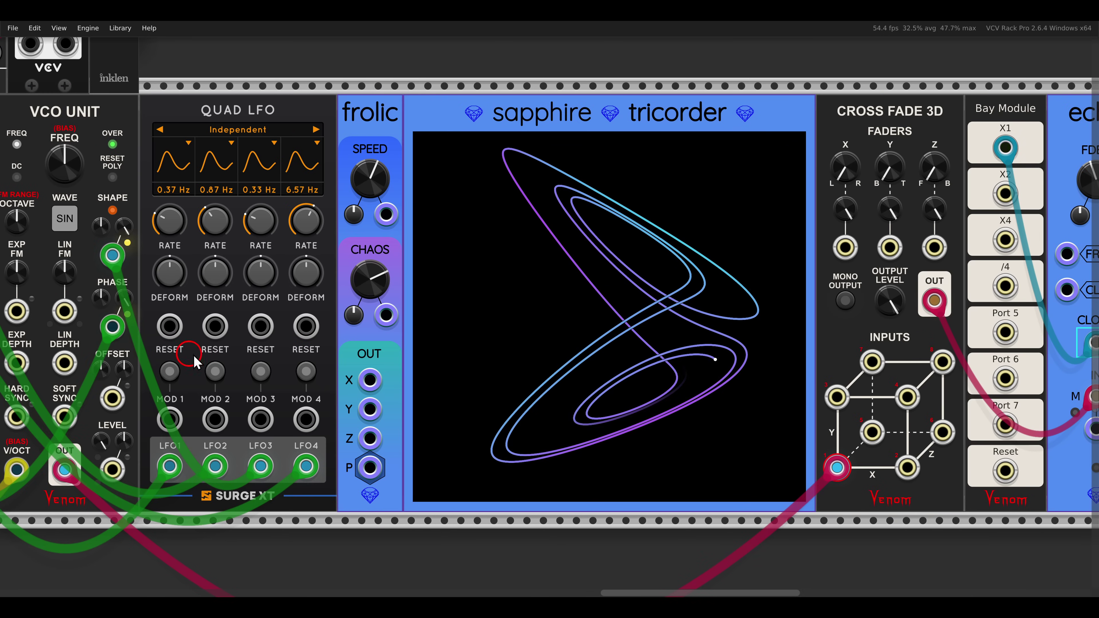
drag(856, 373, 708, 345)
drag(663, 411, 705, 465)
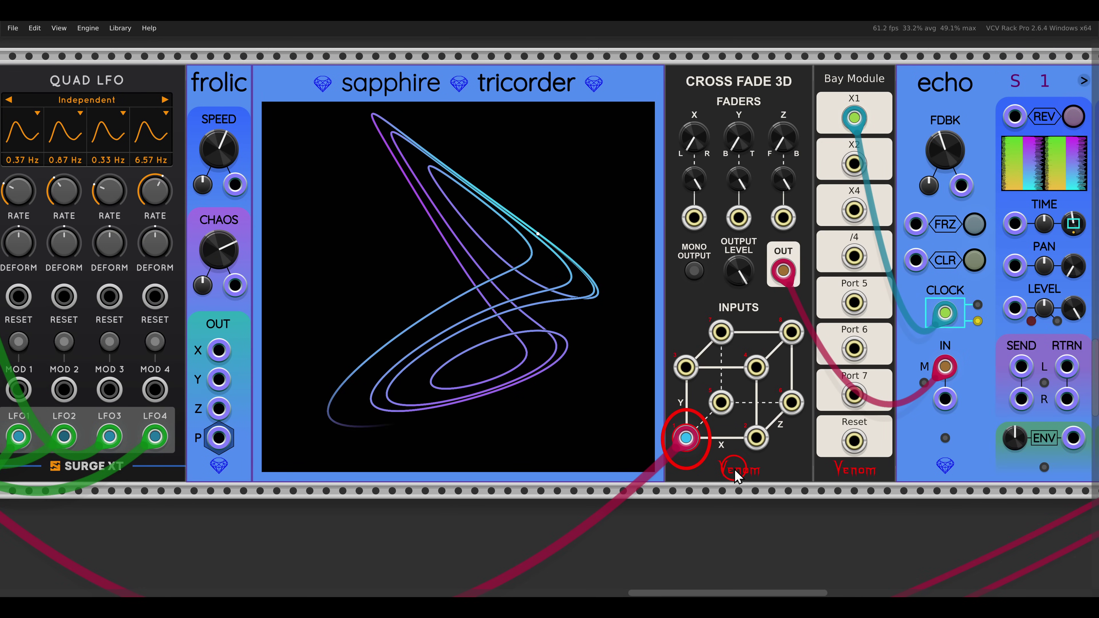
mouse_move(675, 381)
mouse_down()
mouse_move(686, 402)
mouse_move(672, 385)
mouse_move(698, 372)
mouse_up()
mouse_move(691, 420)
mouse_down()
mouse_move(720, 408)
mouse_move(749, 435)
mouse_move(732, 441)
mouse_move(759, 404)
mouse_move(775, 429)
mouse_up()
drag(739, 392, 764, 410)
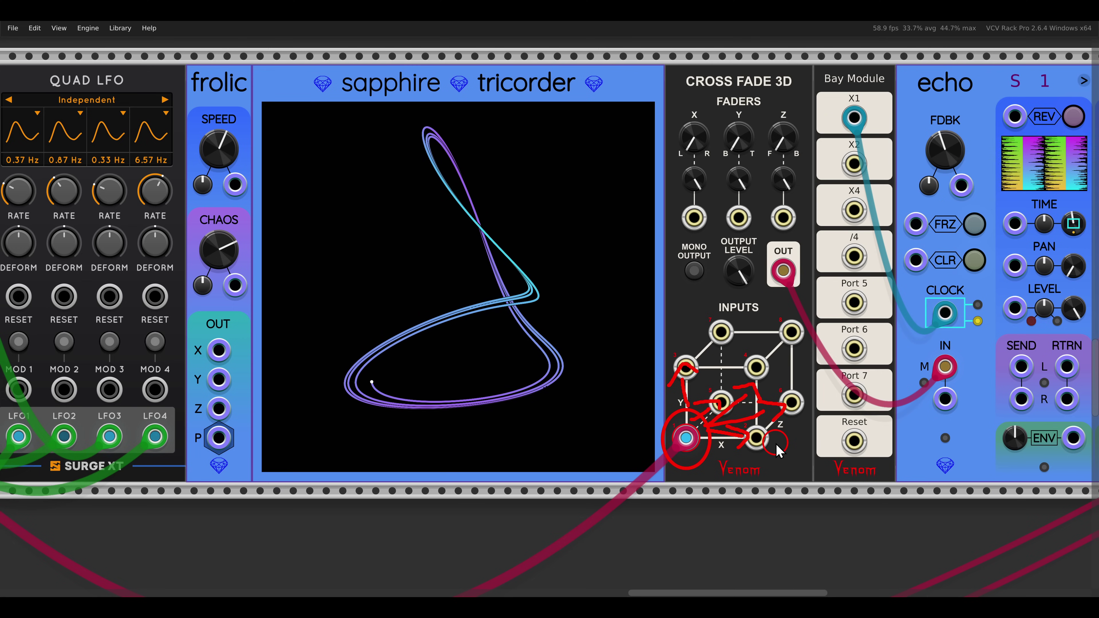
key(e)
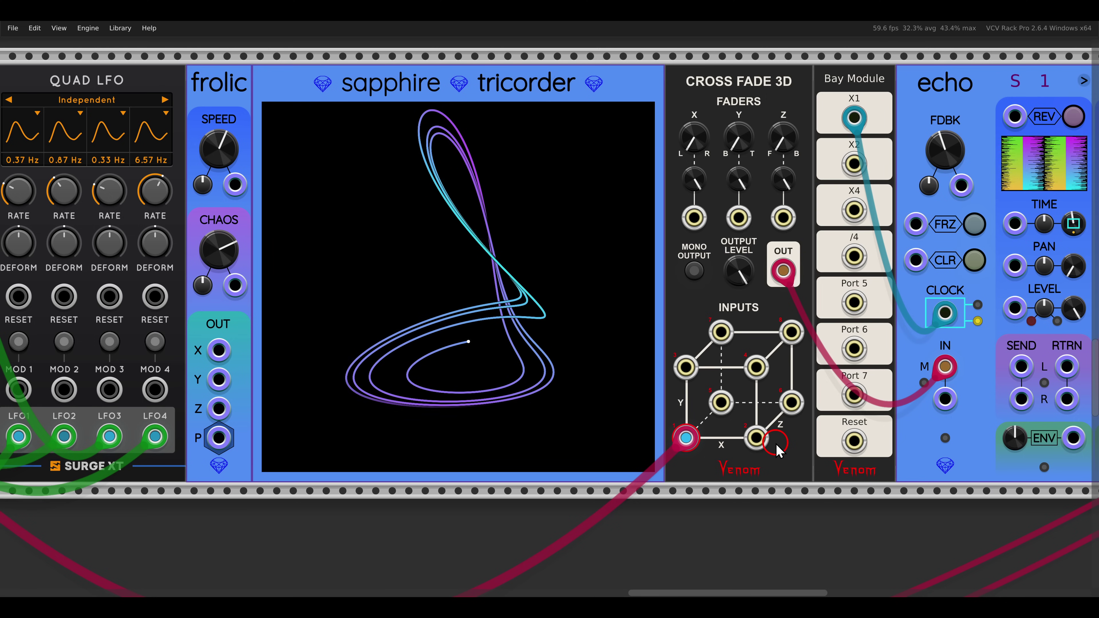
Trace CROSS FADE 3D's single polyphonic cable back to the VCO UNIT voices, and inspect the cube inputs and fader section
scroll(723, 332, down, 1)
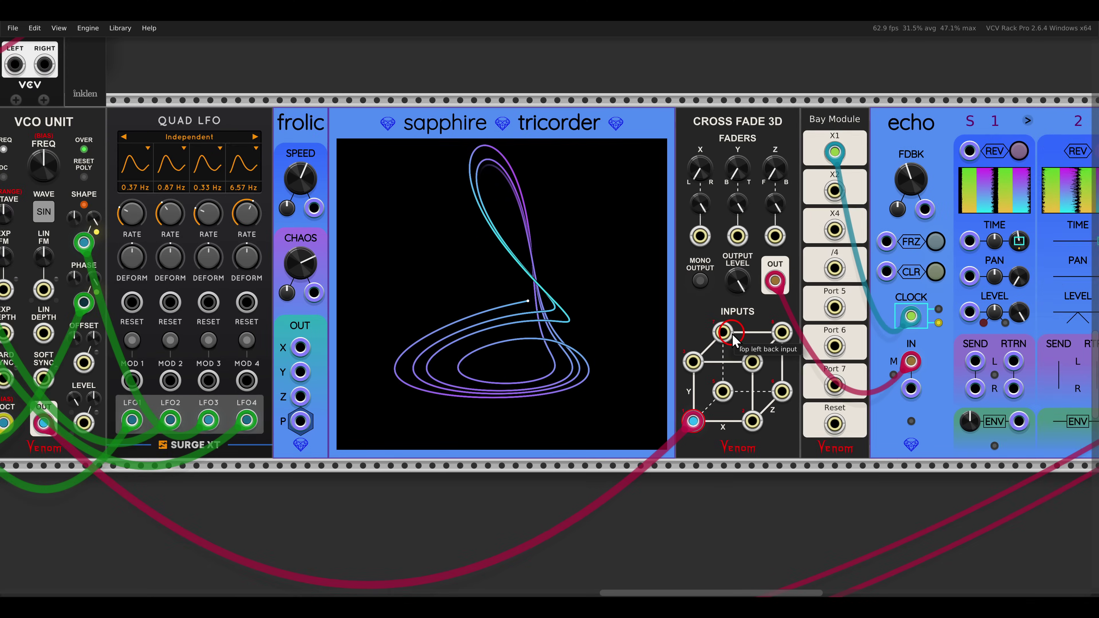
scroll(724, 333, left, 9)
scroll(321, 310, left, 8)
scroll(322, 310, down, 1)
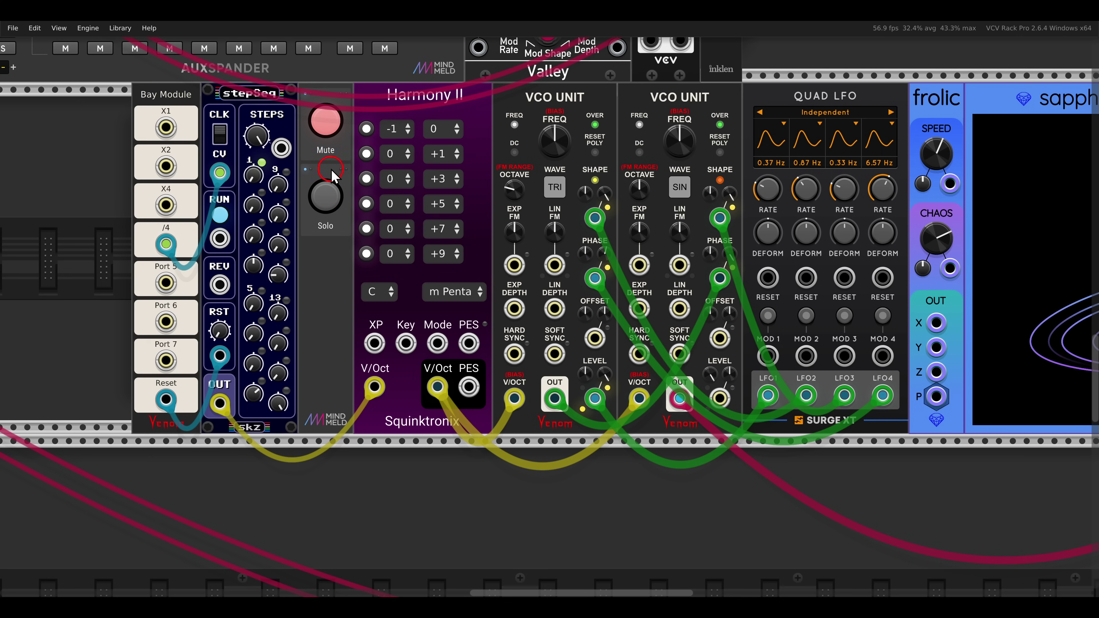
scroll(792, 269, right, 15)
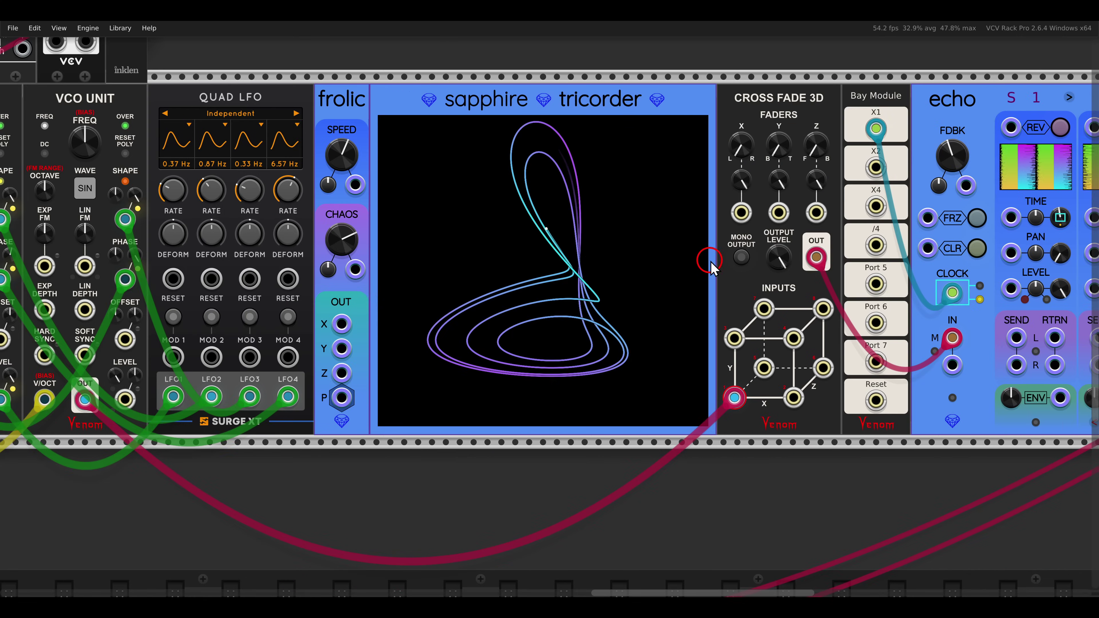
scroll(601, 379, up, 3)
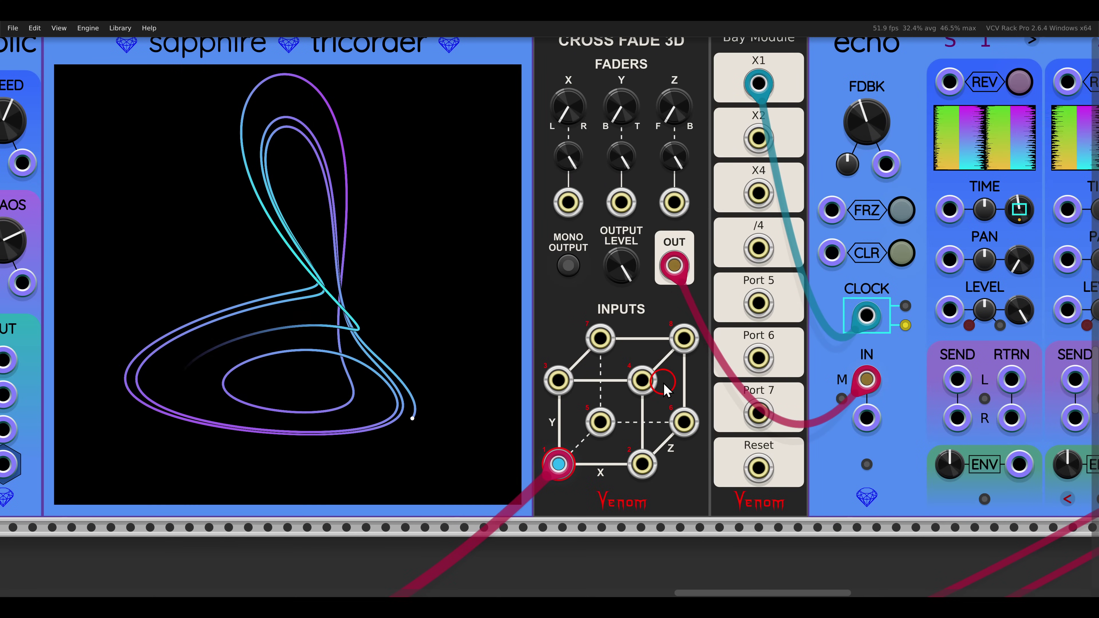
scroll(622, 357, down, 2)
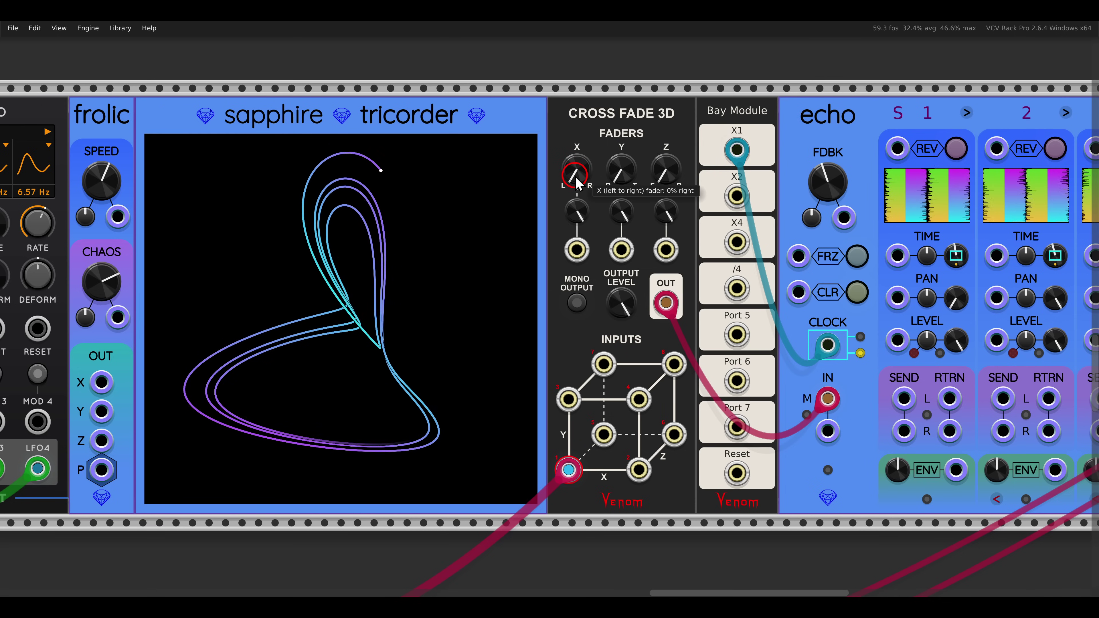
Sweep CROSS FADE 3D's X and Y faders up and back down, raise Z, and turn X to 100% right
drag(582, 183, 584, 130)
drag(626, 160, 592, 130)
drag(583, 171, 628, 376)
drag(619, 170, 681, 384)
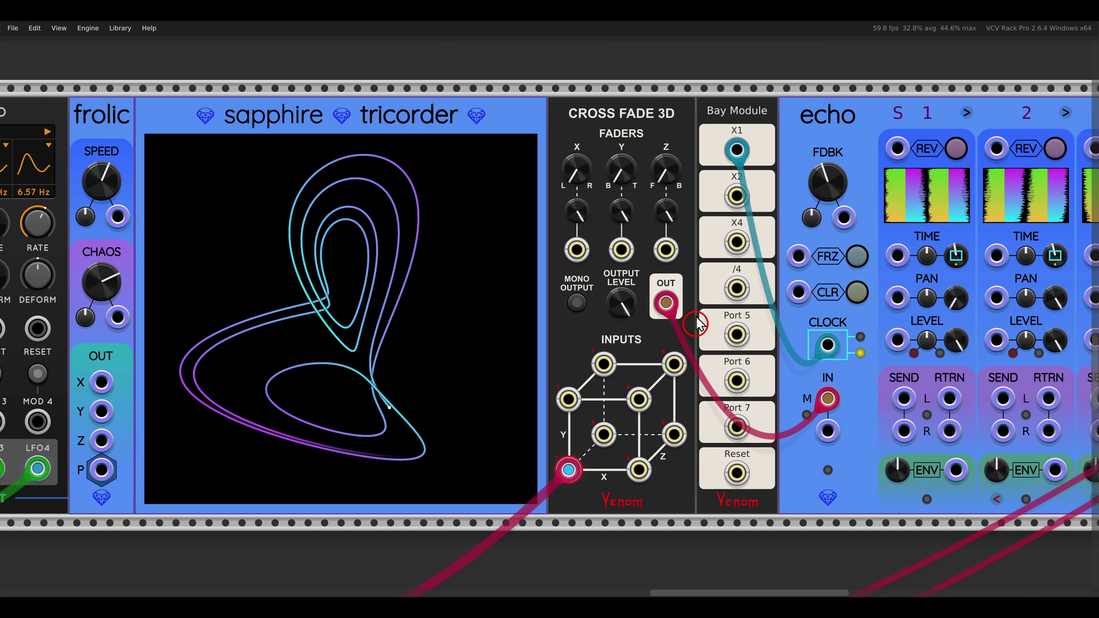
drag(668, 175, 668, 70)
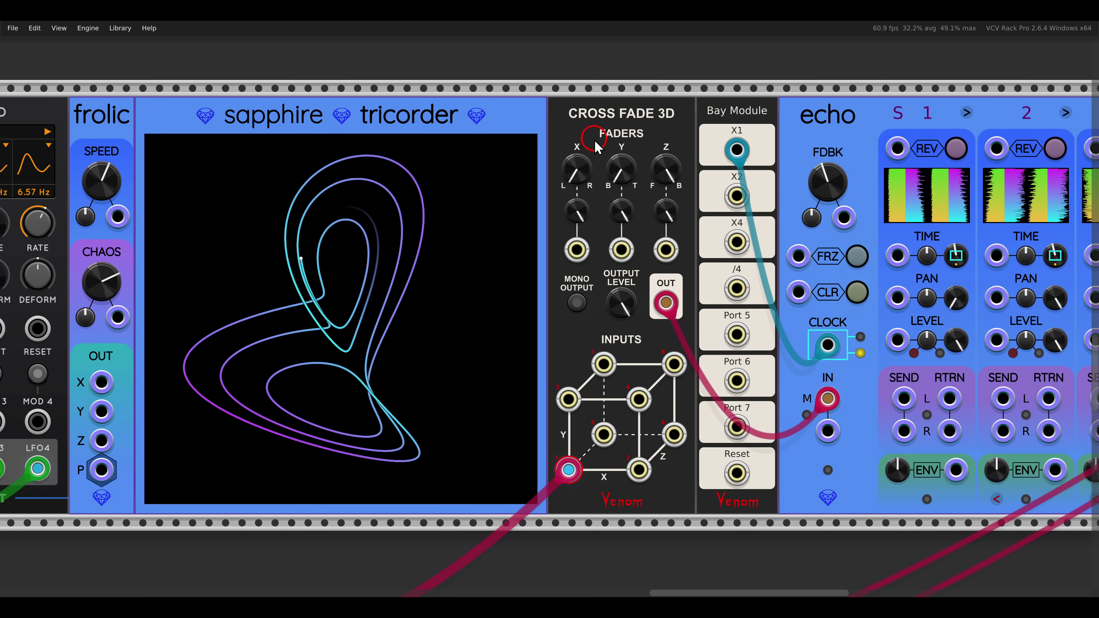
drag(578, 164, 560, 68)
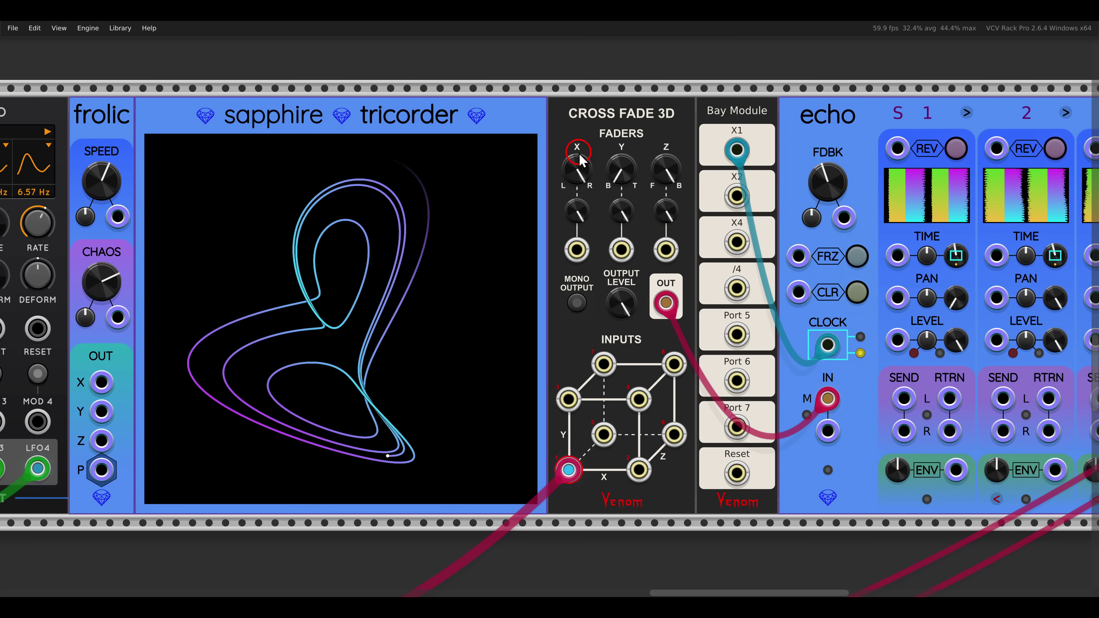
Reset CROSS FADE 3D's three faders to centre, and patch frolic's X, Y and Z outputs into the matching fader CV inputs
double_click(581, 170)
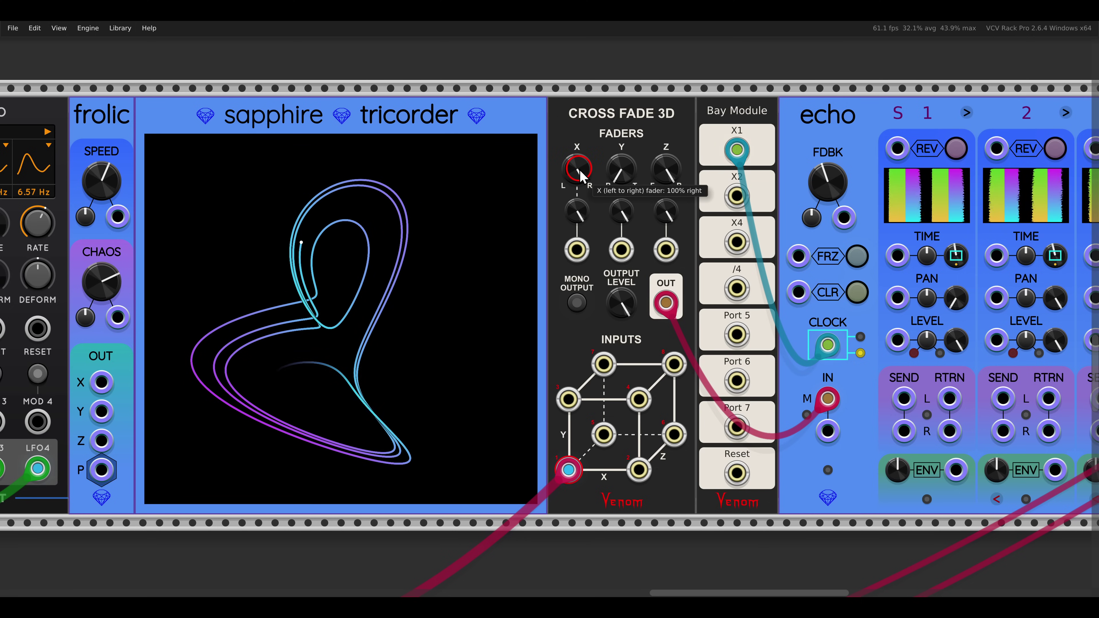
double_click(626, 169)
double_click(663, 169)
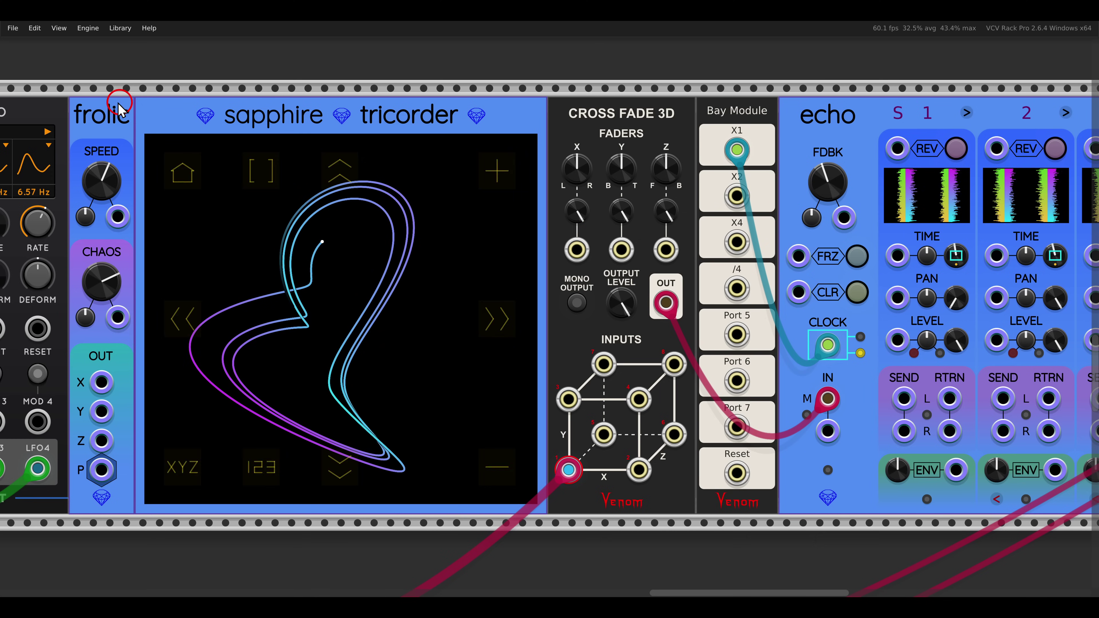
drag(101, 383, 665, 250)
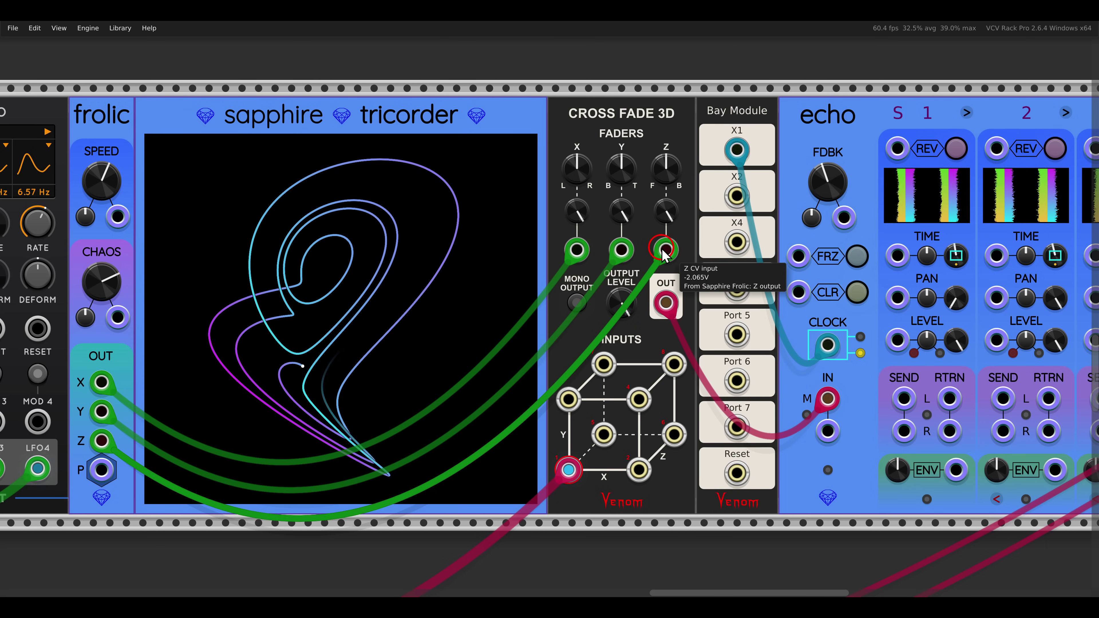
Check QUAD LFO's modulation of the VCO UNIT shape inputs alongside the frolic-driven crossfade patch
scroll(653, 256, down, 2)
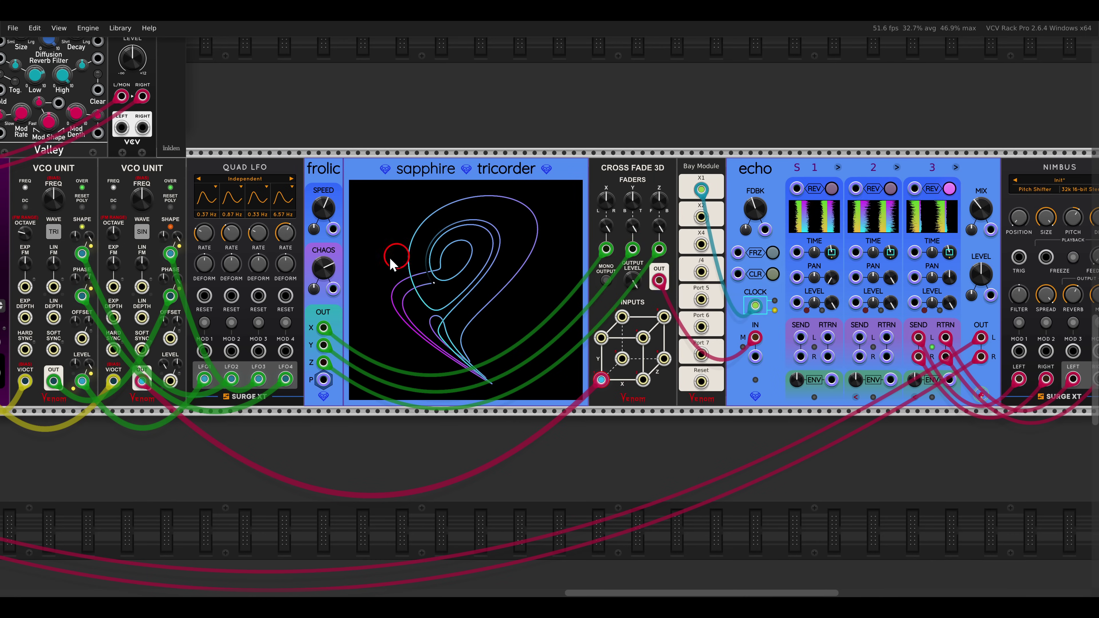
drag(175, 249, 301, 250)
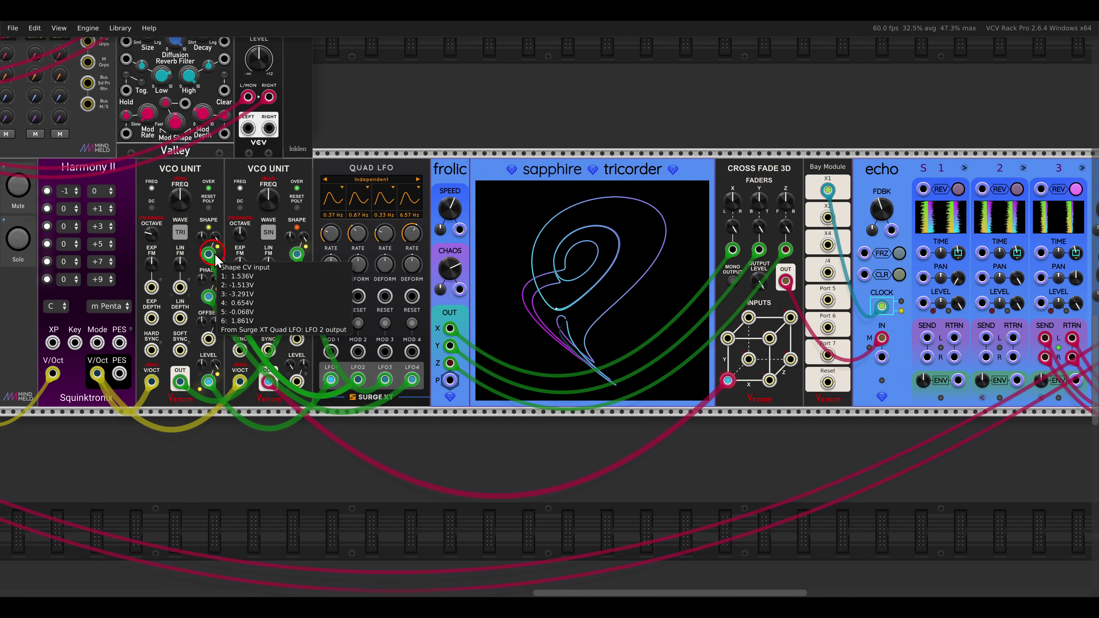
scroll(433, 278, down, 4)
drag(424, 279, 563, 319)
scroll(562, 318, right, 1)
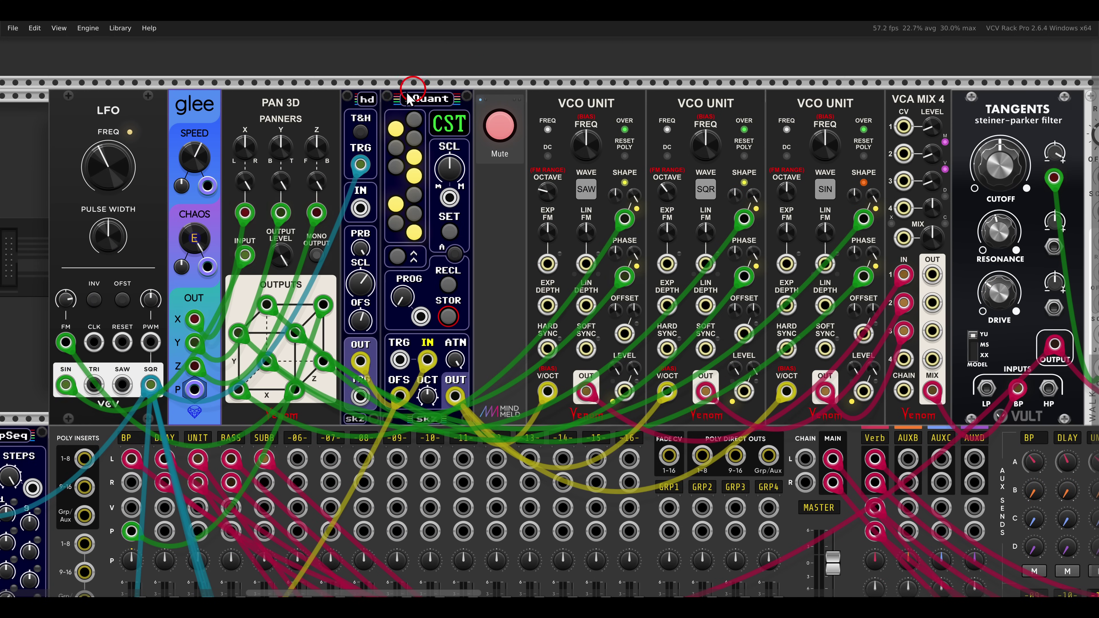
Review the LFO, PAN 3D and three VCO UNIT modules in the upper row, and unmute the voice beside sQuant
drag(70, 91, 137, 134)
drag(222, 236, 269, 282)
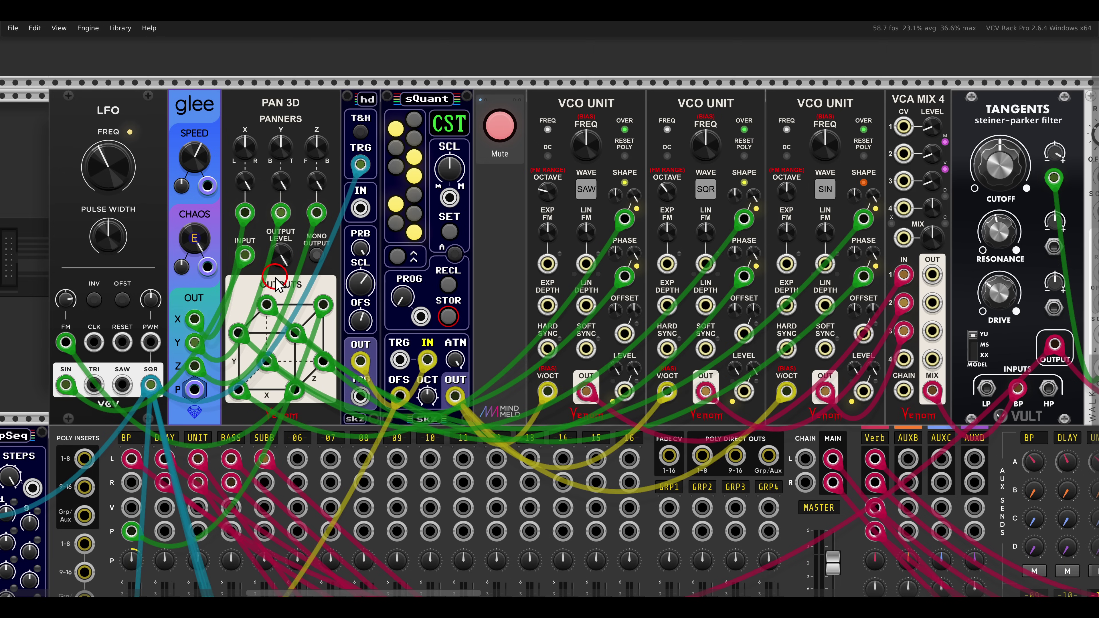
mouse_move(528, 85)
mouse_down()
mouse_move(680, 123)
mouse_move(895, 136)
mouse_up()
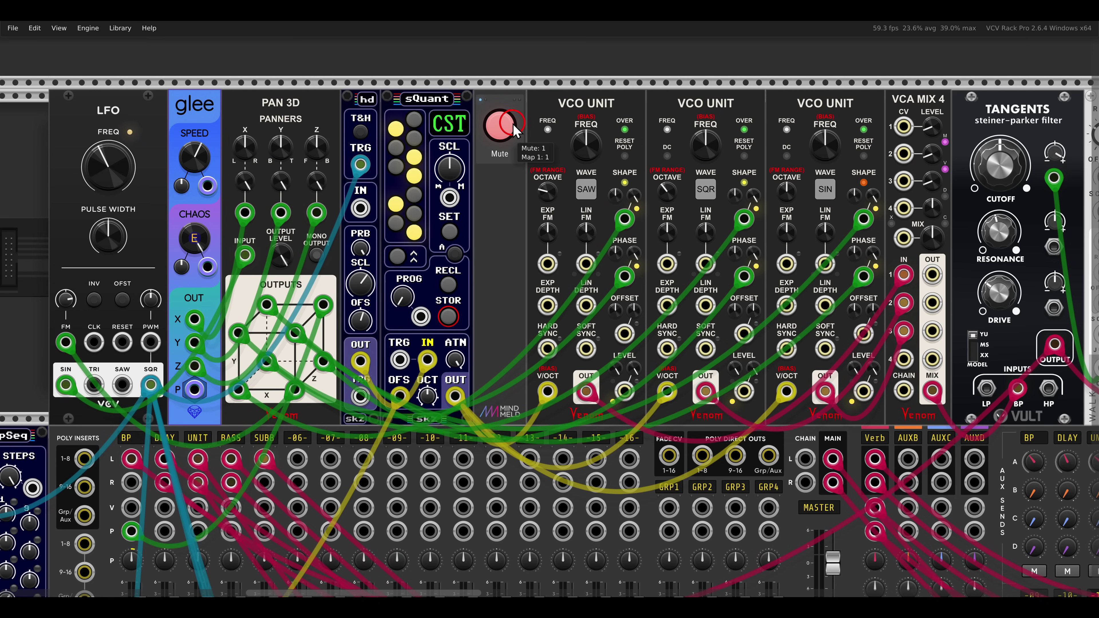
click(511, 145)
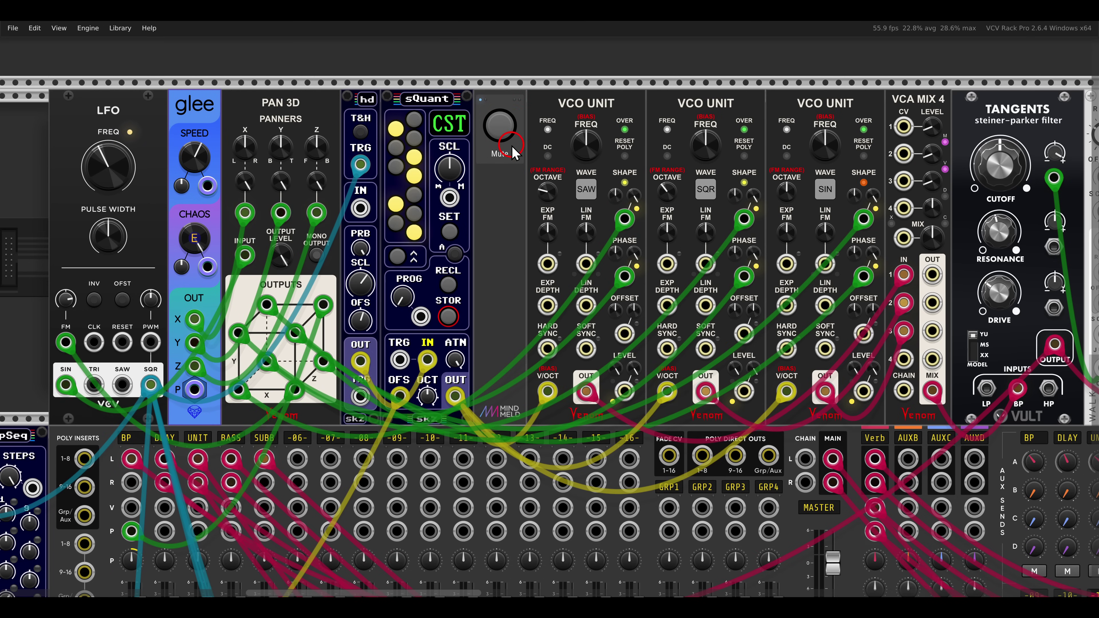
Trace PAN 3D's top right back output to the mixer's BP channel level input
scroll(495, 158, down, 5)
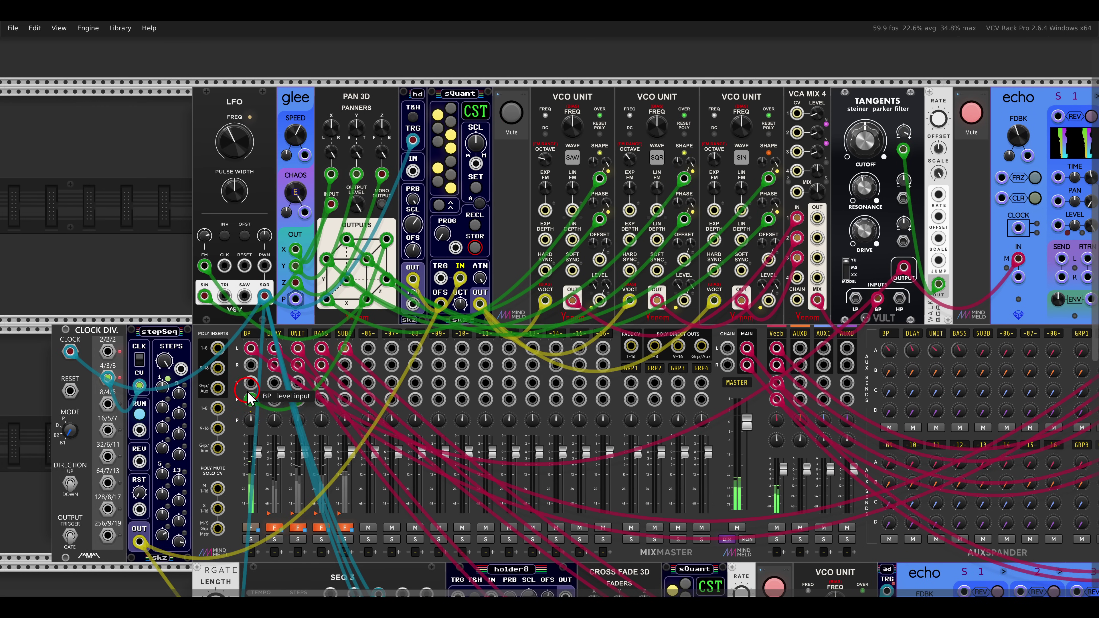
click(387, 239)
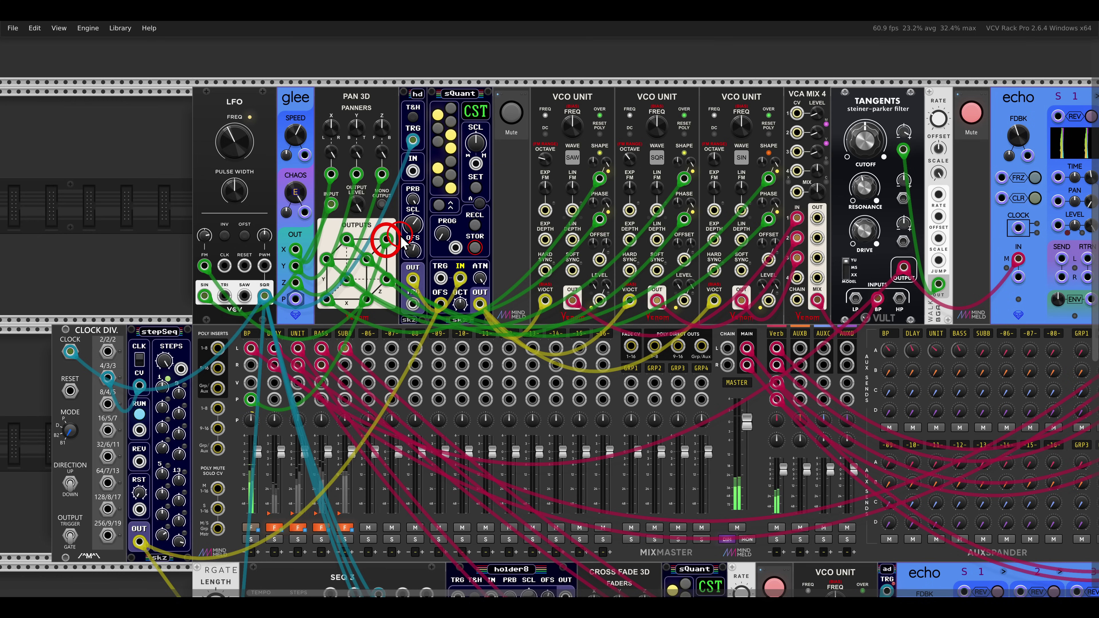
drag(187, 249, 218, 279)
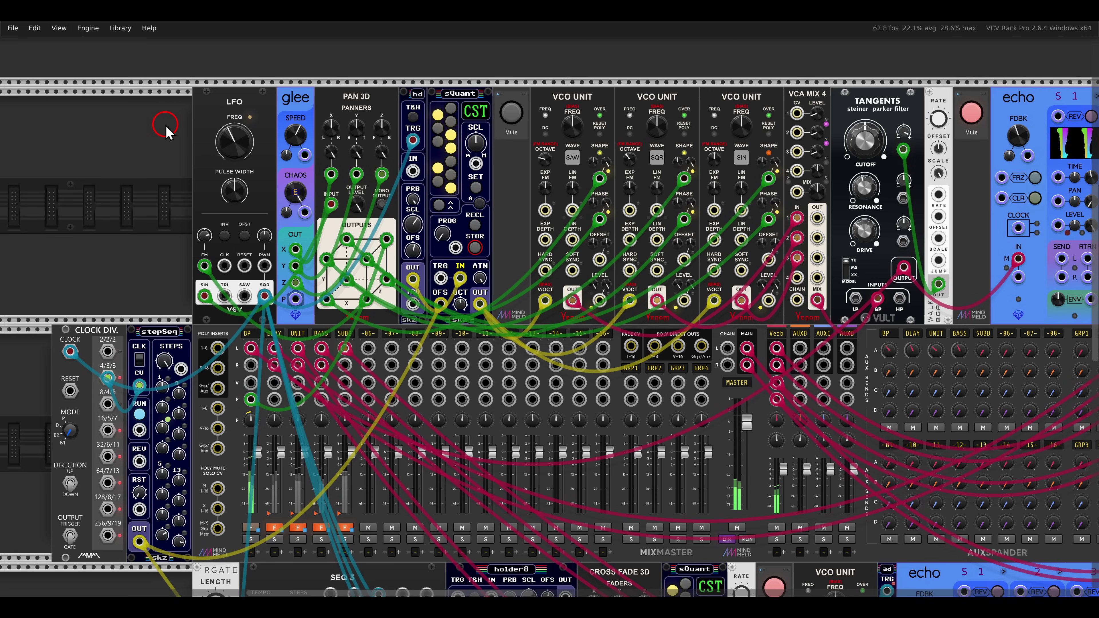
Unmute the DLAY channel using the mute control before the upper row's echo module
drag(719, 138, 452, 156)
click(707, 130)
scroll(548, 156, left, 4)
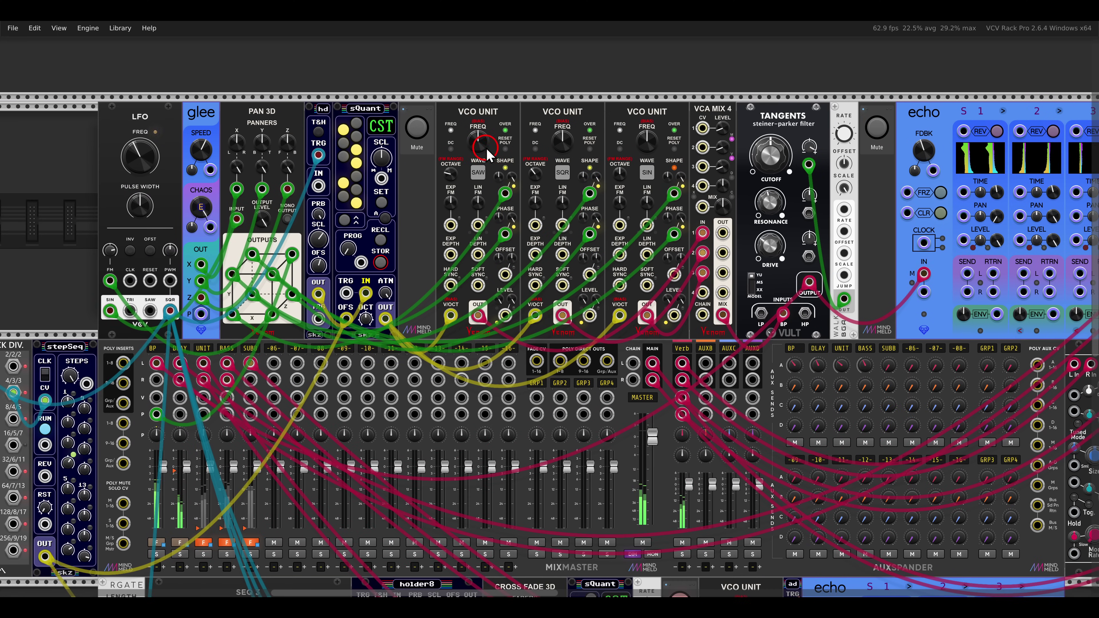
click(493, 82)
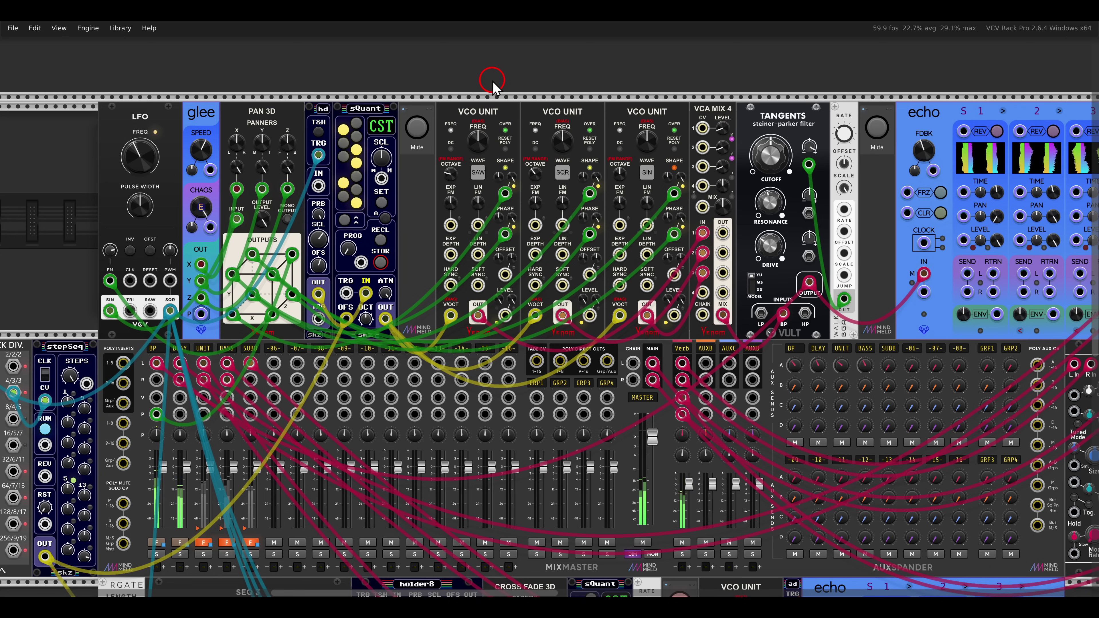
Examine how SEQ 3's CV outputs and holder8's random outputs feed CROSS FADE 3D's cube inputs and X, Y and Z faders
scroll(493, 82, down, 10)
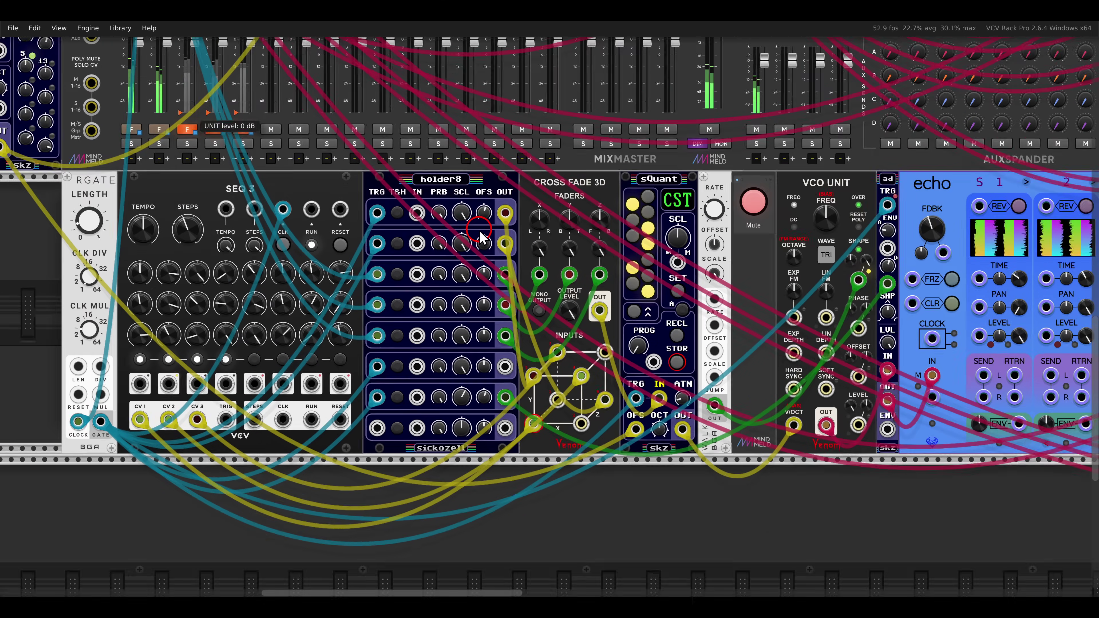
scroll(480, 231, up, 1)
drag(480, 230, 554, 195)
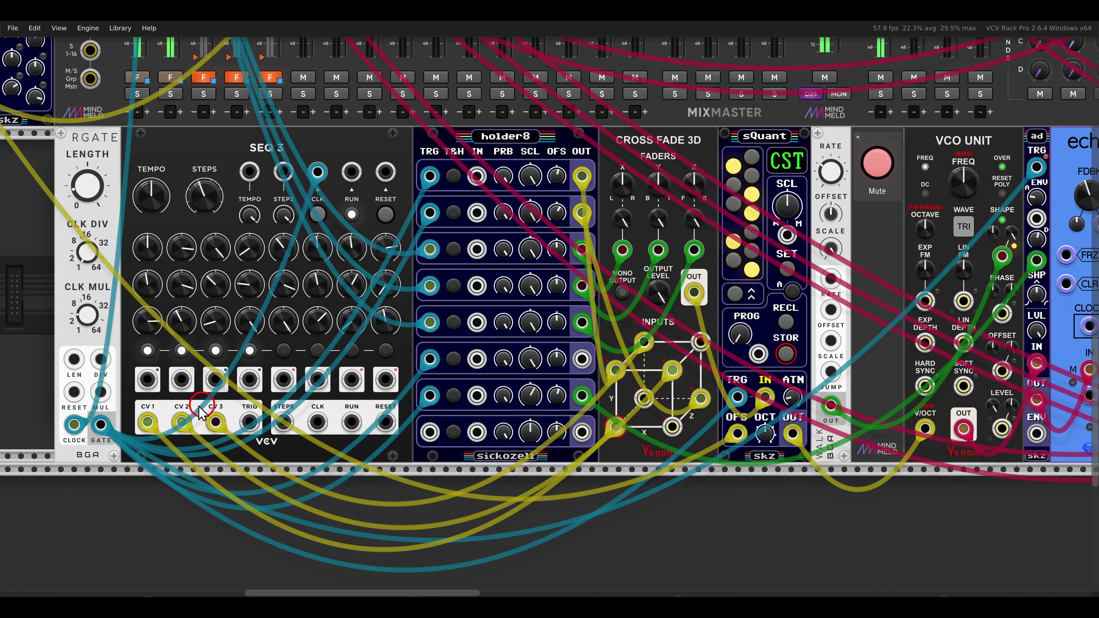
drag(133, 400, 238, 452)
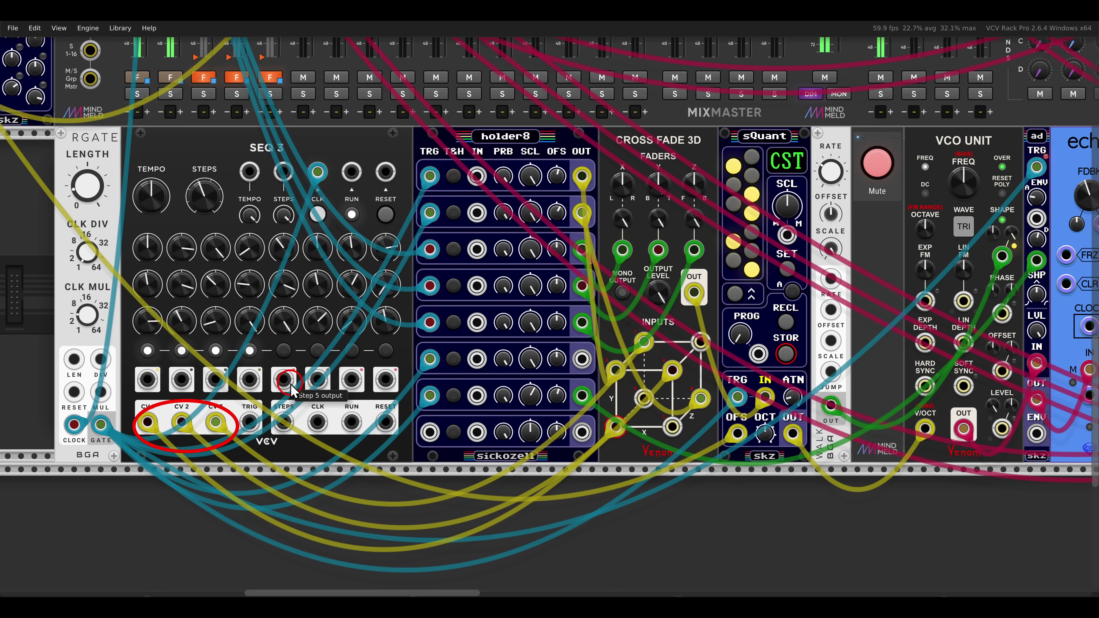
drag(554, 158, 594, 237)
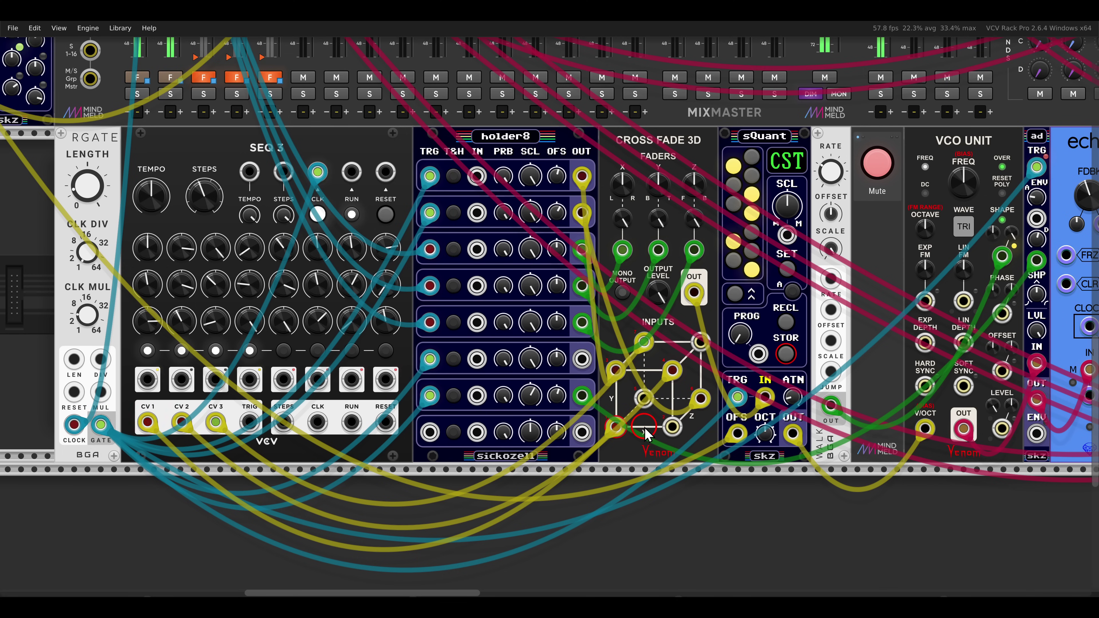
drag(598, 150, 710, 215)
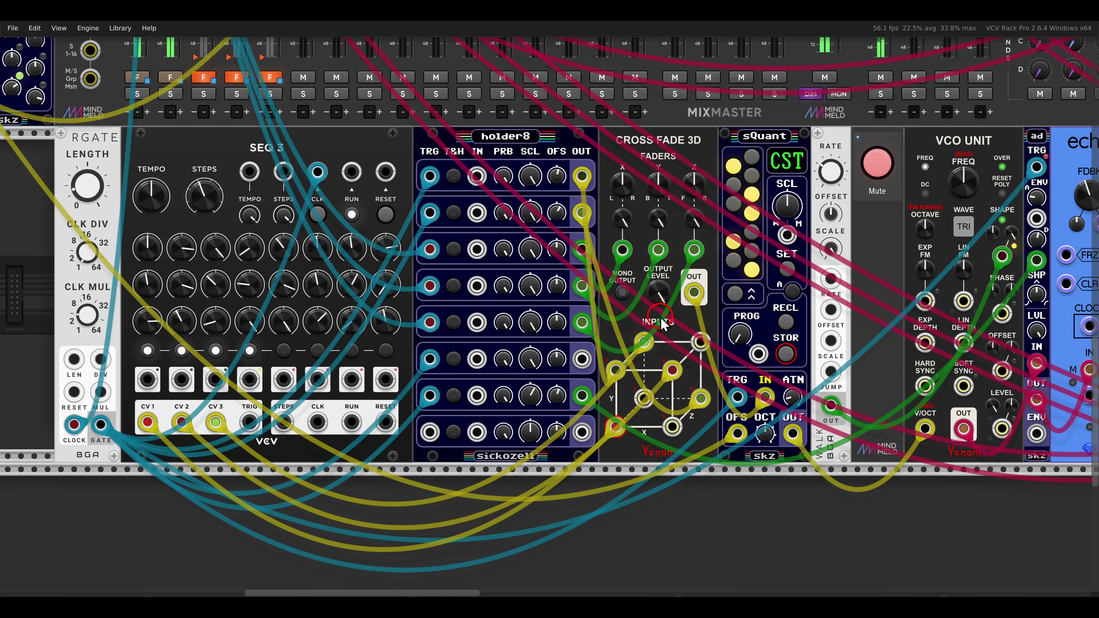
Unmute the lower row's VCO UNIT voice that follows CROSS FADE 3D and sQuant
click(878, 163)
scroll(863, 256, down, 2)
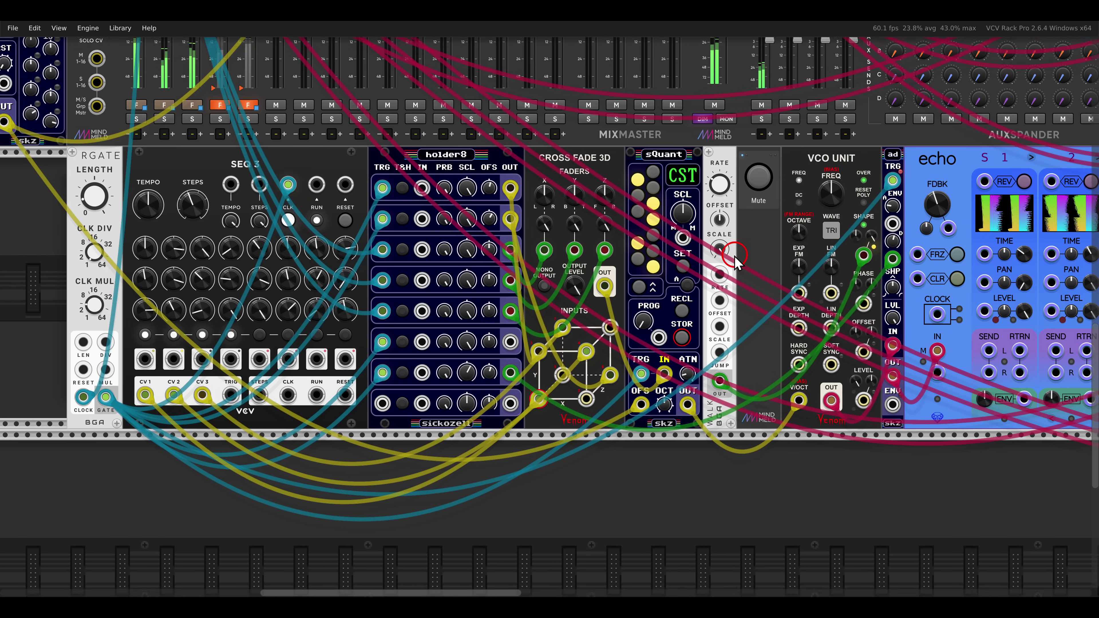
drag(735, 254, 716, 253)
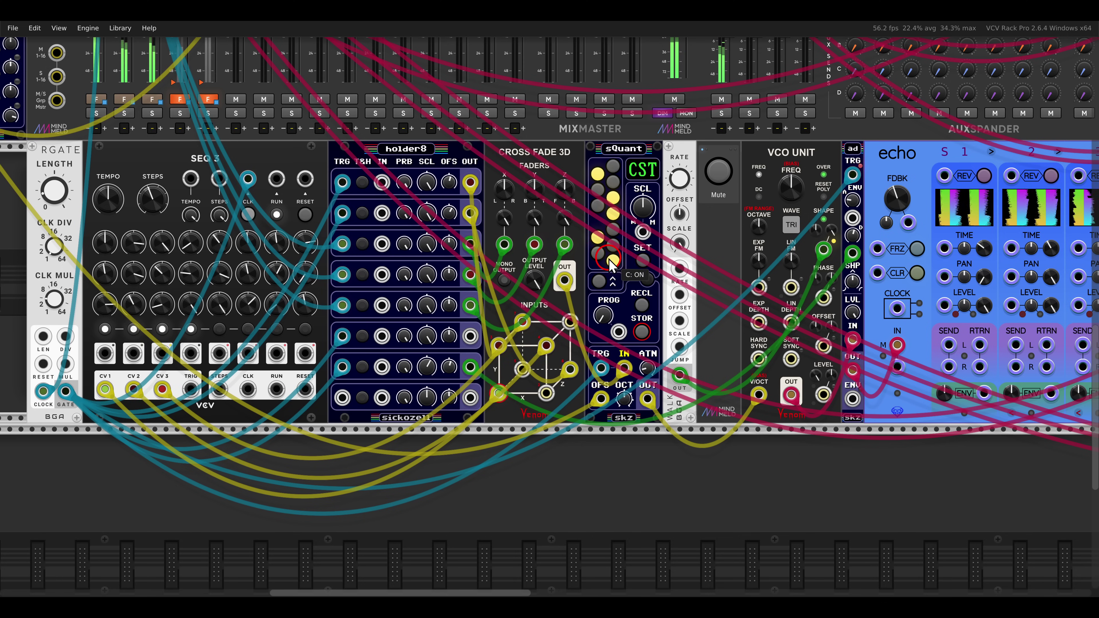
Unmute the PHRASE-SEQ-16 voice built from CLASSIC VCO, QUAD LFO, FILTER and DELAY
scroll(612, 261, down, 3)
drag(867, 203, 397, 388)
drag(671, 371, 641, 363)
scroll(581, 211, down, 3)
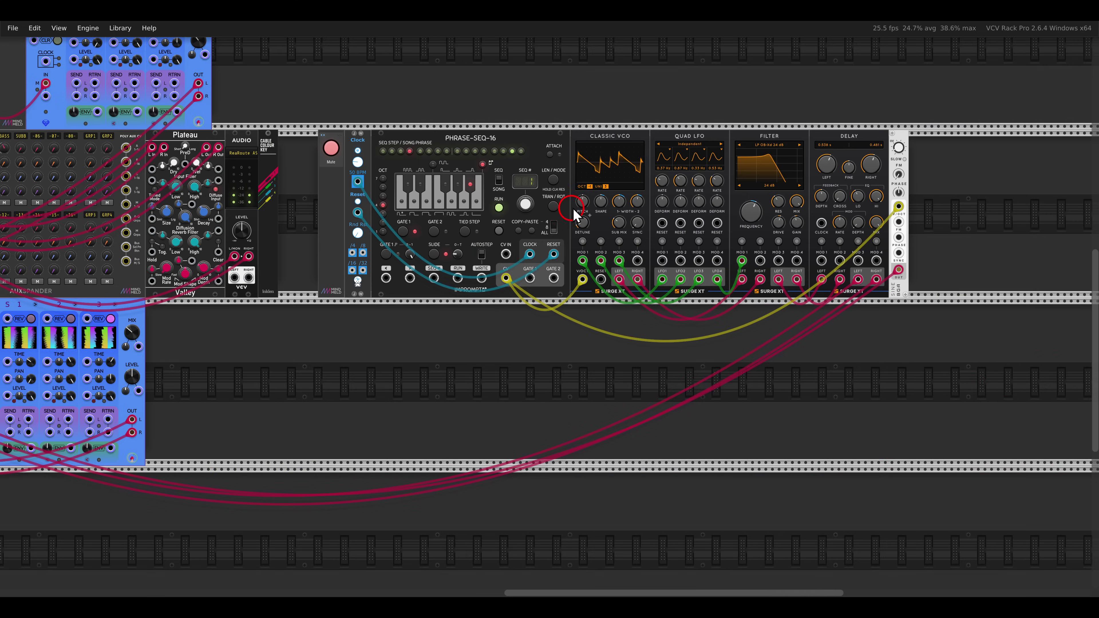
scroll(515, 223, up, 3)
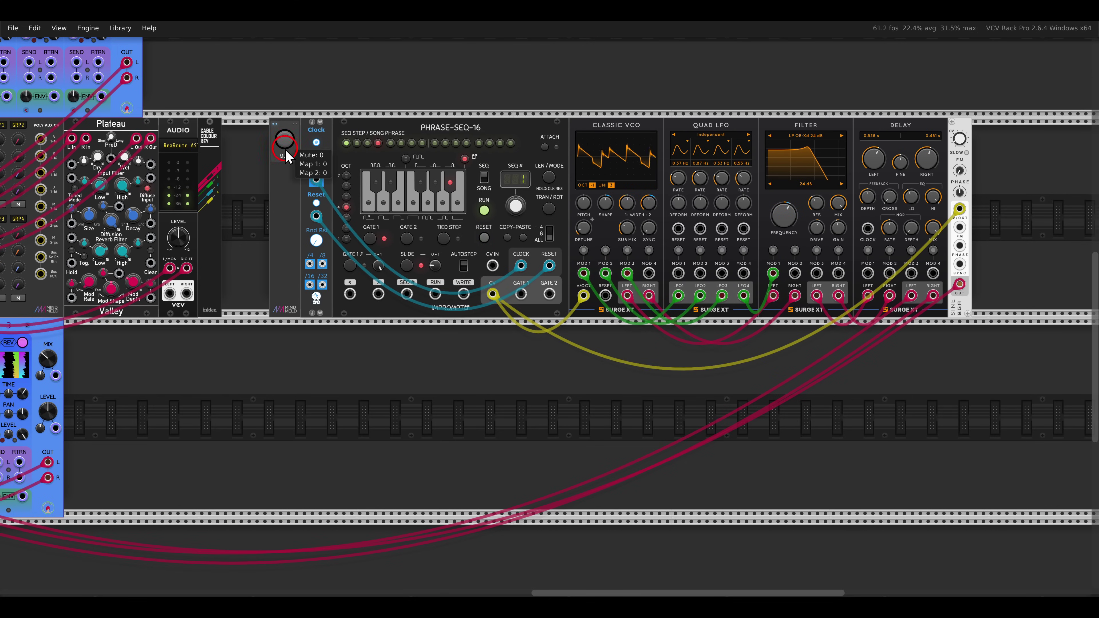
scroll(260, 203, down, 3)
scroll(512, 224, up, 2)
scroll(618, 231, down, 4)
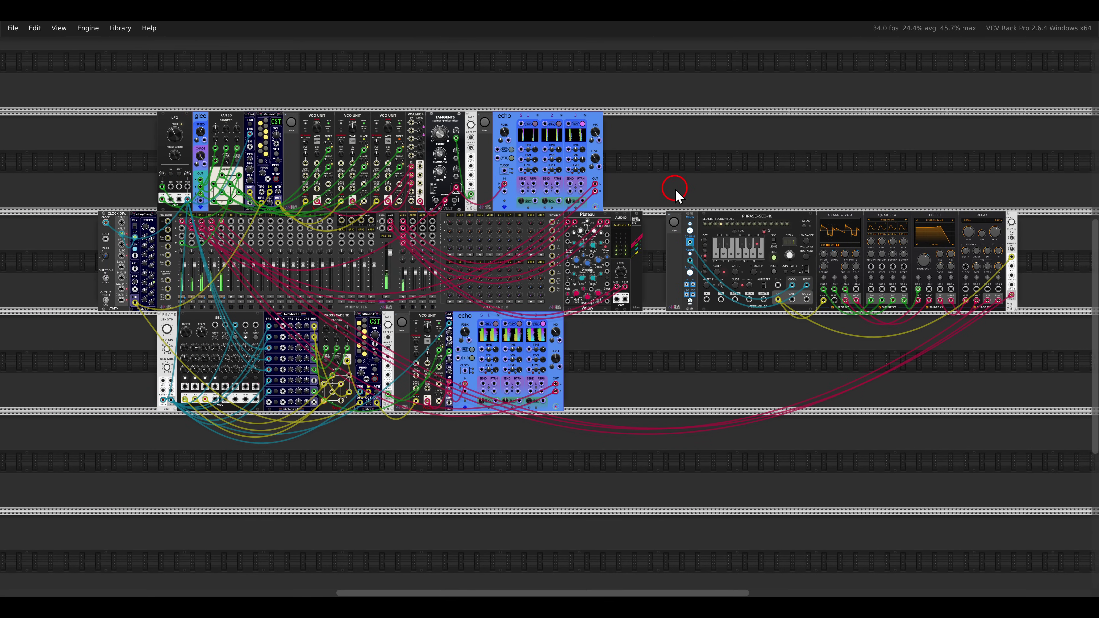
drag(675, 195, 674, 216)
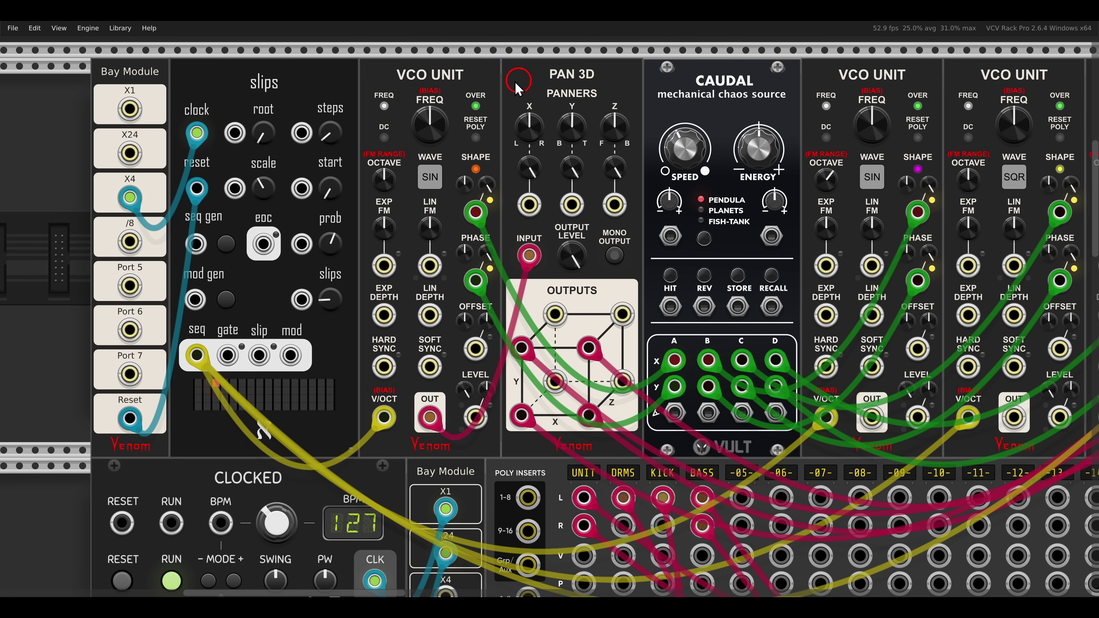
Raise the channel 1 level of VCA MIX 4 STEREO to about -0.6 dB
drag(227, 68, 346, 118)
drag(377, 53, 502, 111)
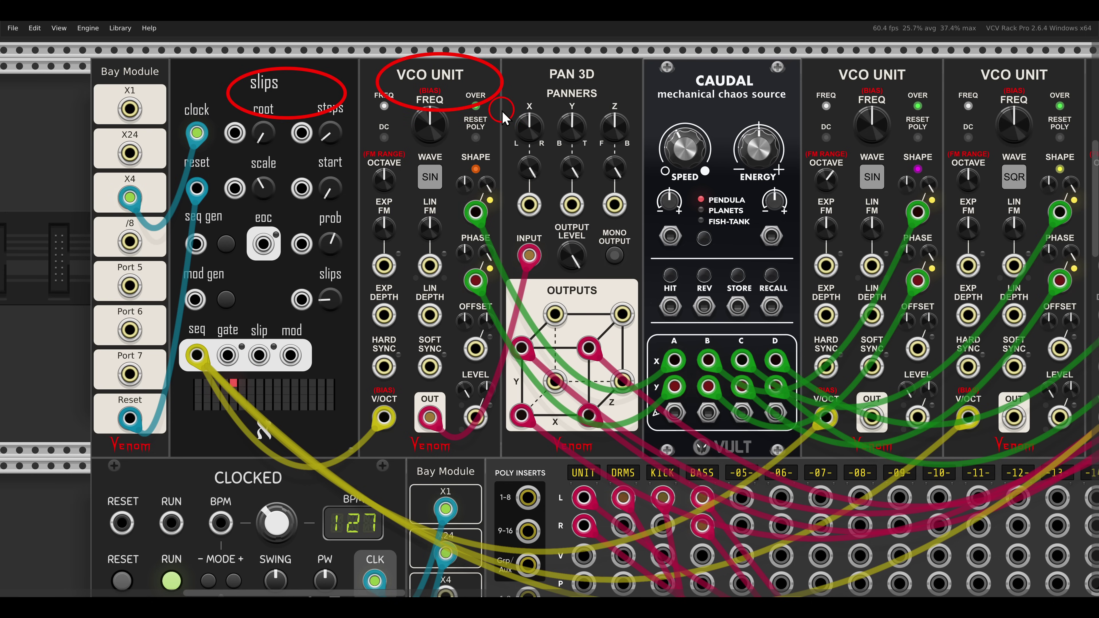
key(Escape)
scroll(568, 194, down, 2)
drag(833, 196, 549, 202)
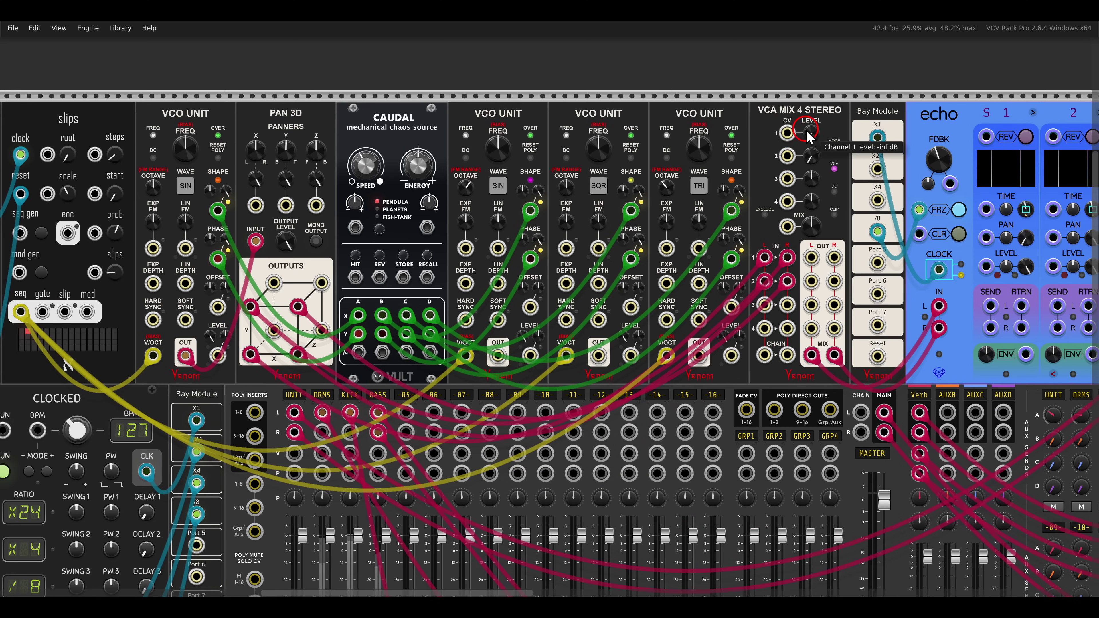
drag(809, 131, 796, 107)
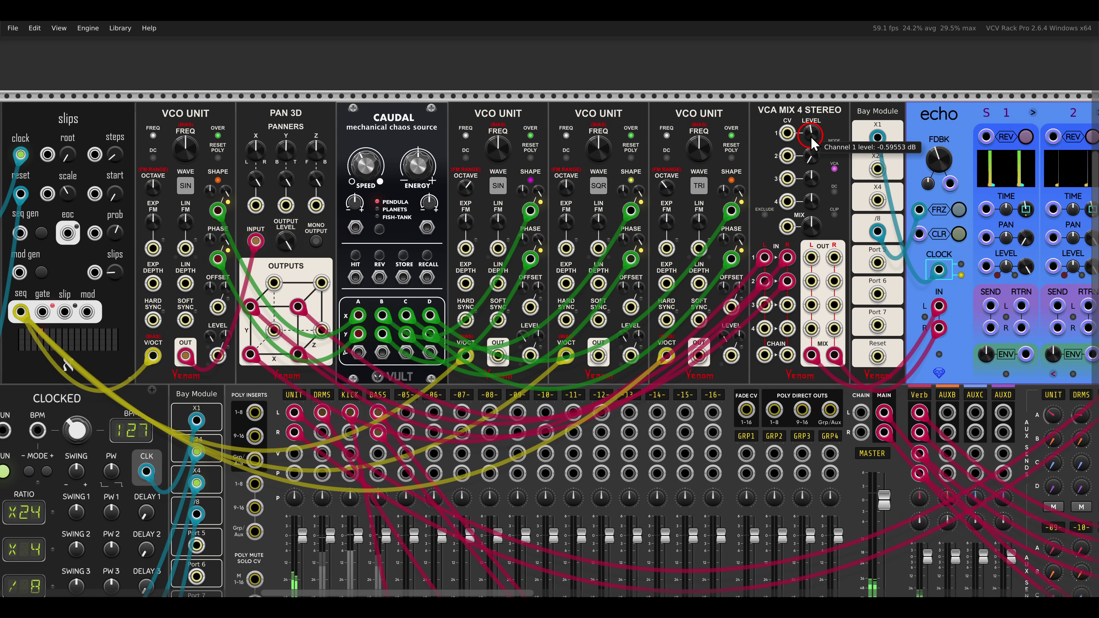
drag(400, 223, 557, 194)
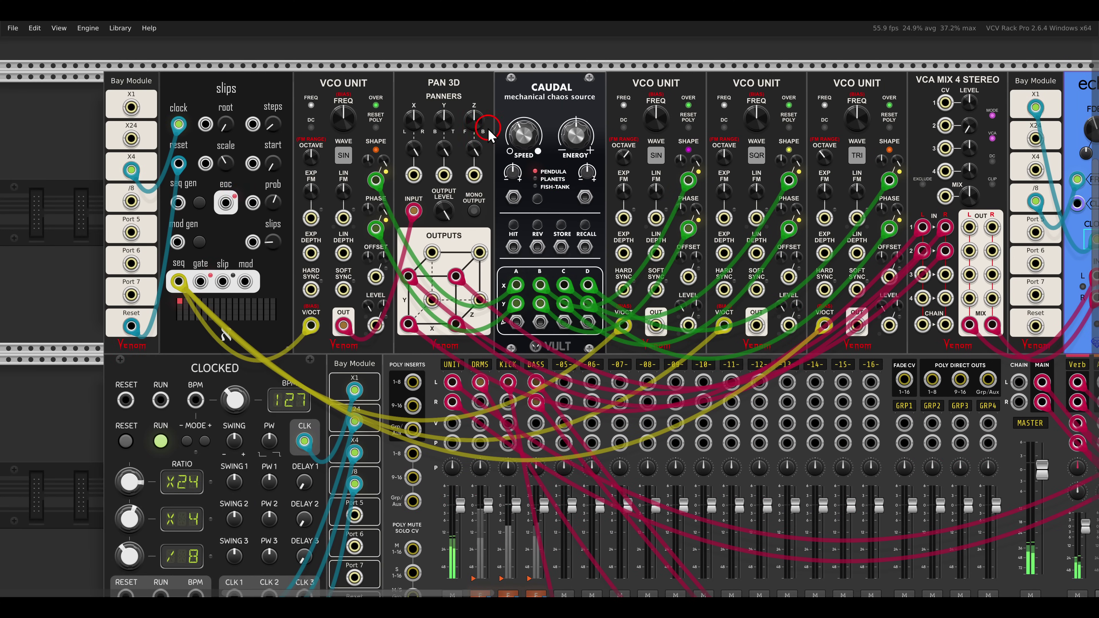
Set PAN 3D's Z panner fully to the front and its Y panner fully to the bottom, and sweep the X panner
drag(478, 122, 481, 239)
drag(444, 118, 454, 263)
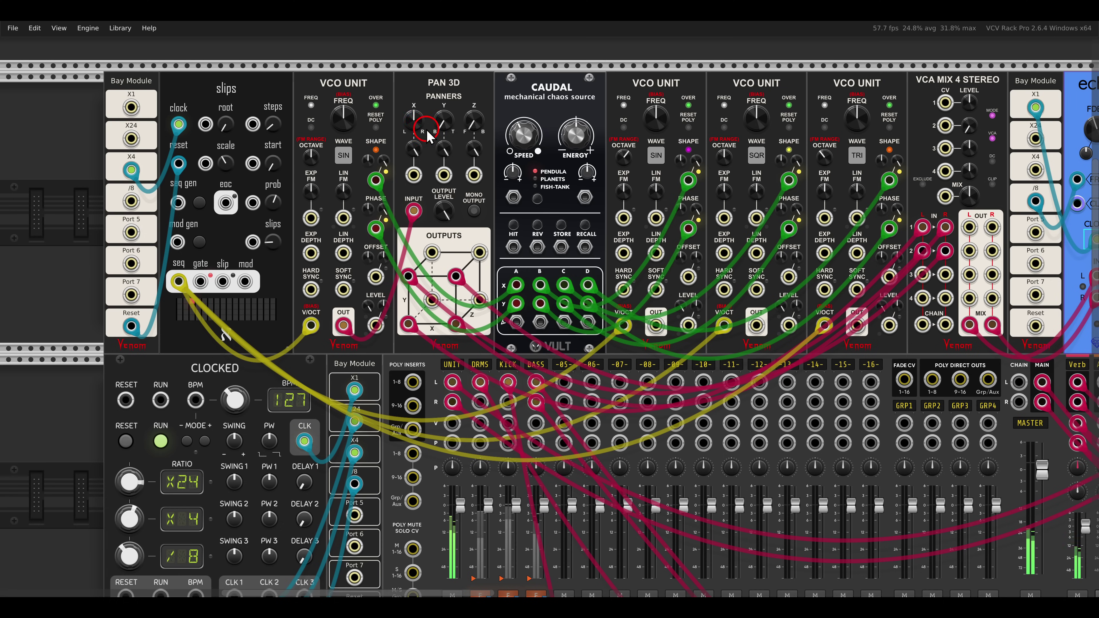
mouse_move(418, 121)
mouse_down()
mouse_move(424, 238)
mouse_move(361, 49)
mouse_move(424, 273)
mouse_move(411, 123)
mouse_up()
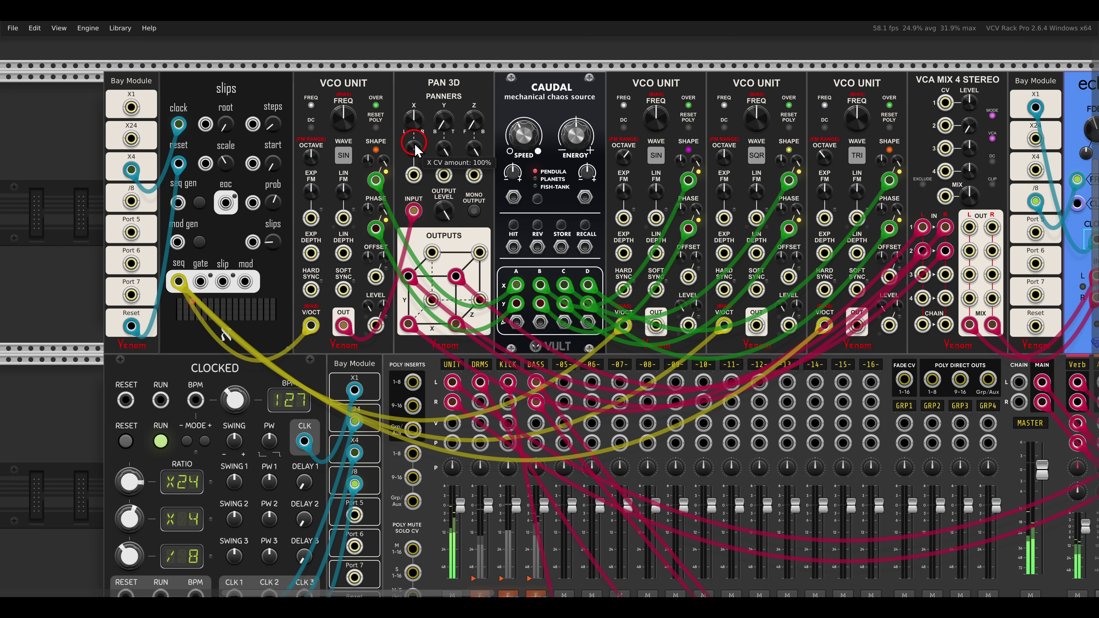
Patch the sine VCO UNIT after CAUDAL into PAN 3D's X CV input and try its frequency and octave, leaving the octave at 1
scroll(411, 125, up, 2)
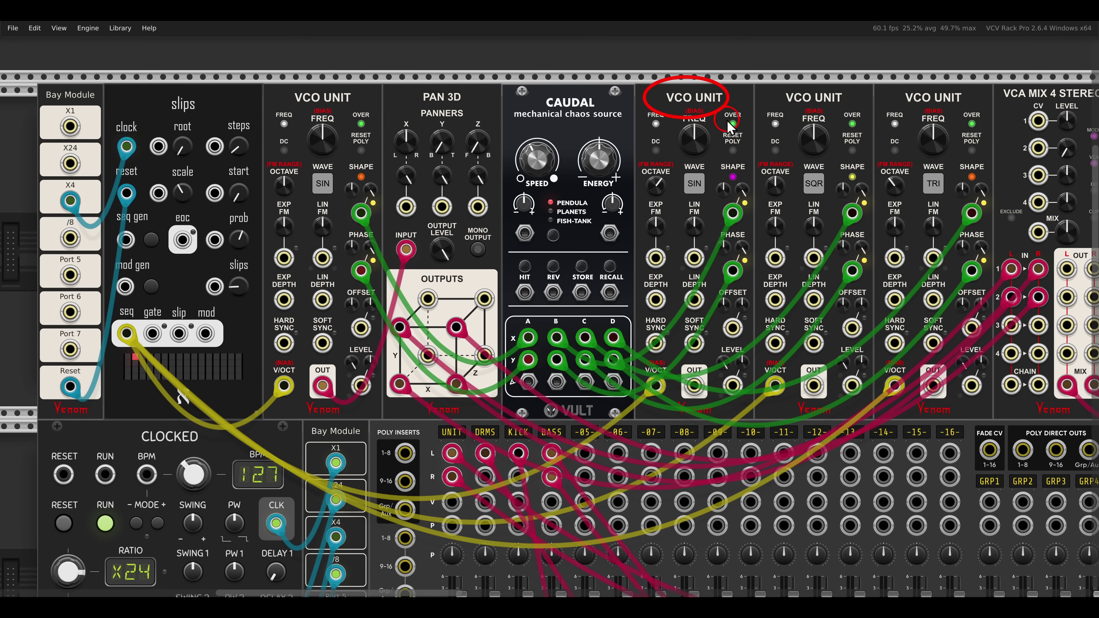
drag(690, 379, 406, 206)
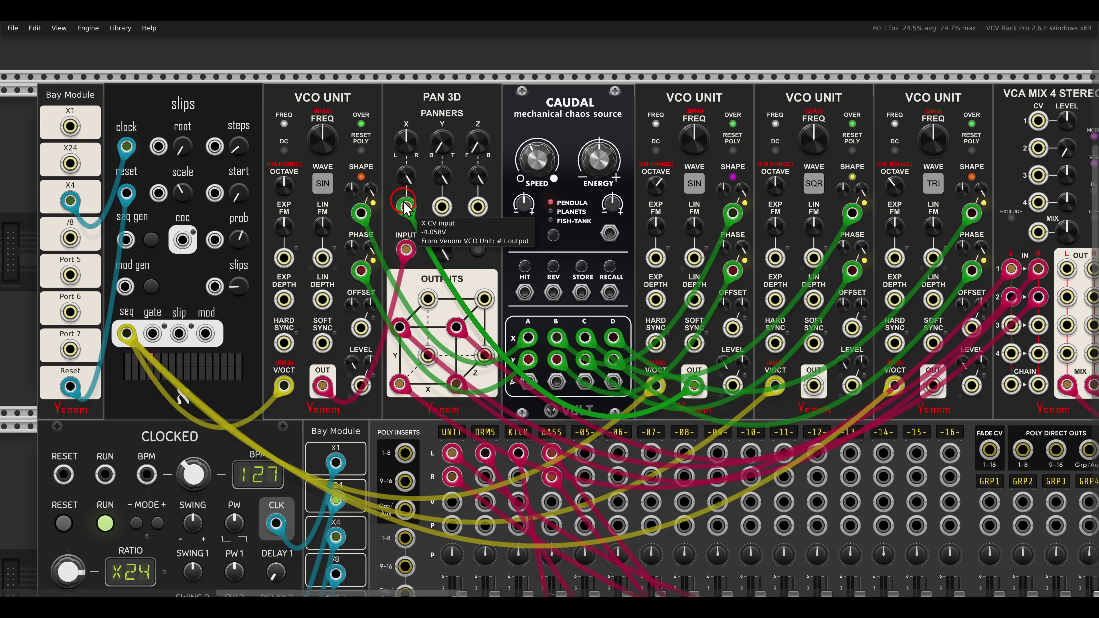
drag(693, 138, 674, 107)
double_click(698, 137)
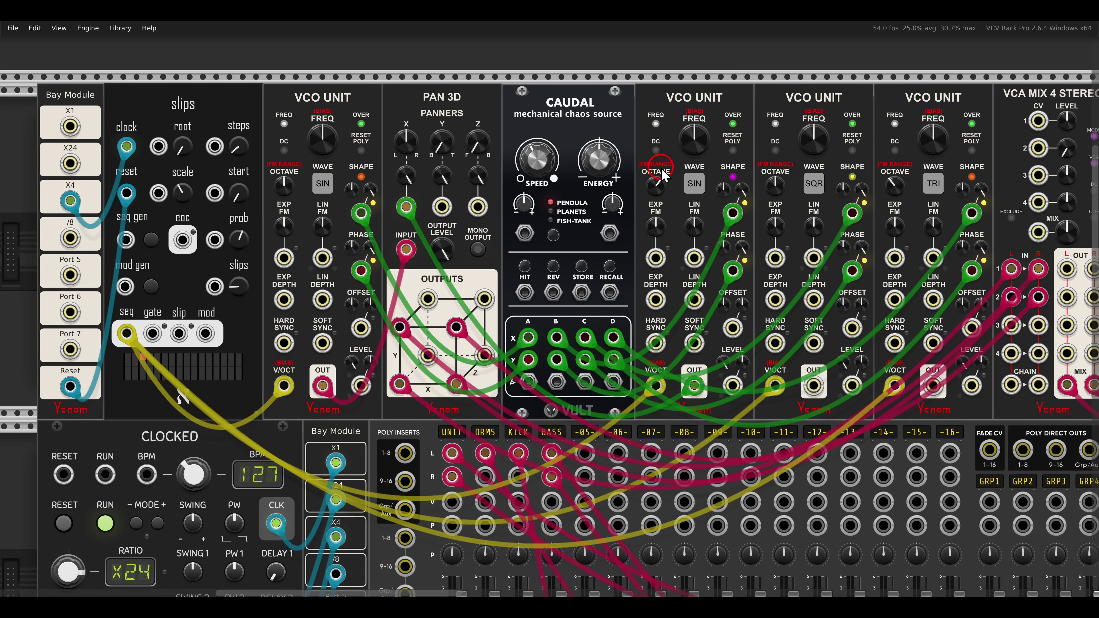
mouse_move(658, 187)
mouse_down()
mouse_move(660, 288)
mouse_move(636, 173)
mouse_move(652, 182)
mouse_up()
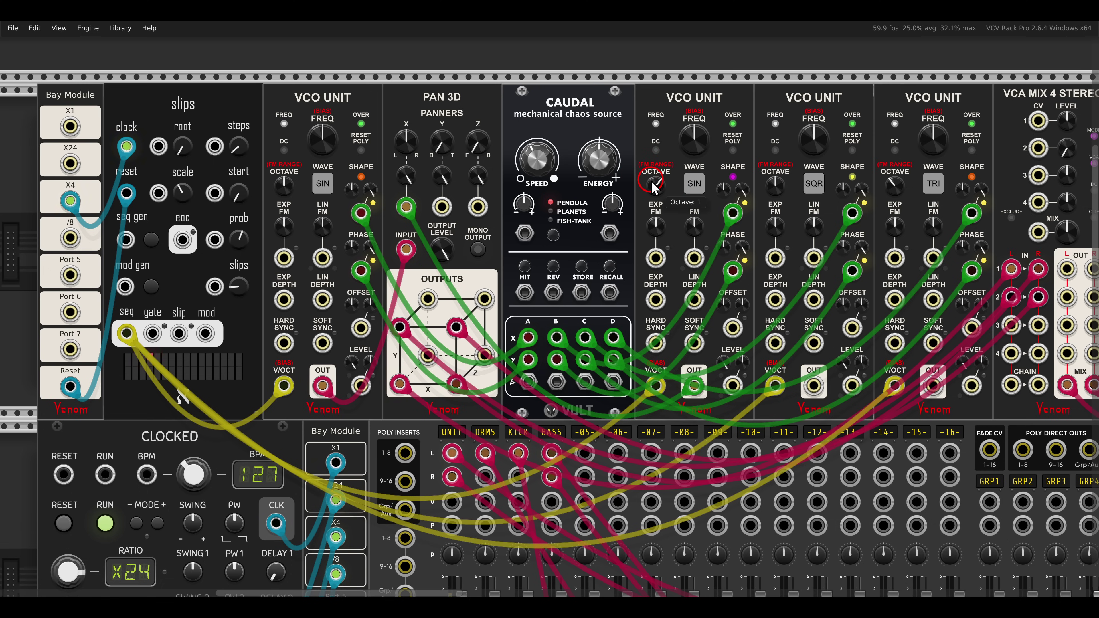
Set PAN 3D's Y panner to 100% top and raise the channel 2 level of VCA MIX 4 STEREO
drag(444, 146, 397, 26)
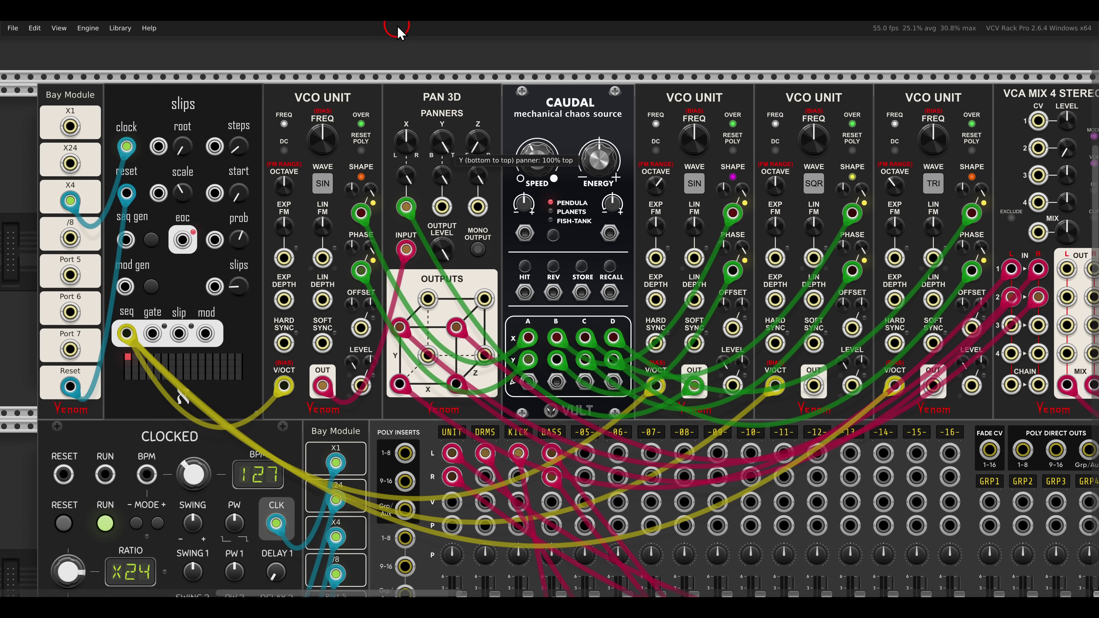
drag(366, 305, 471, 340)
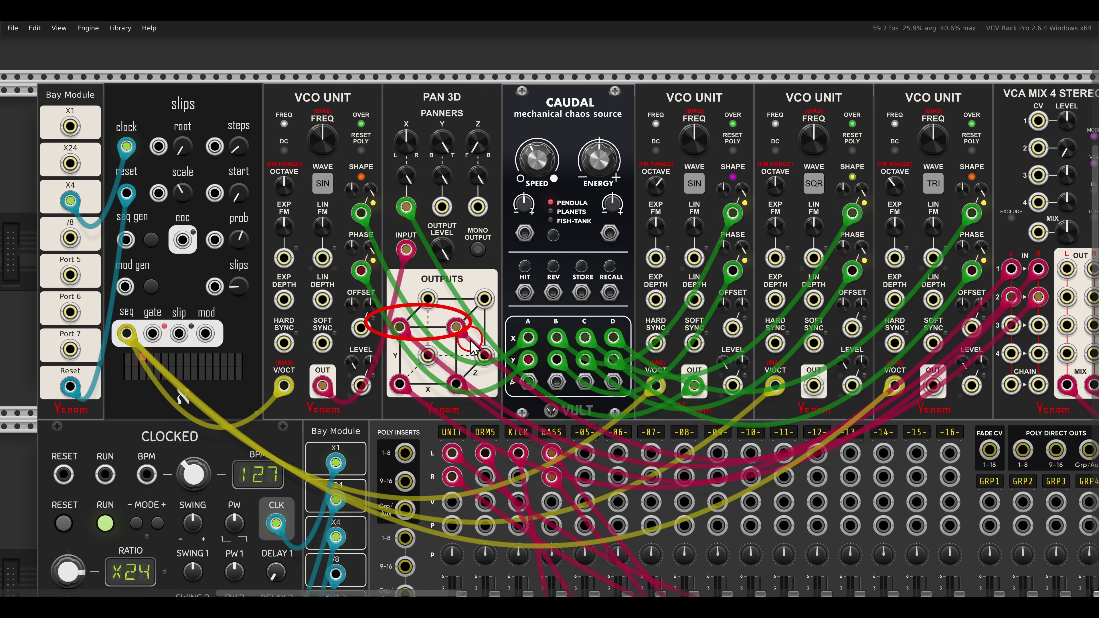
key(Escape)
drag(788, 276, 649, 279)
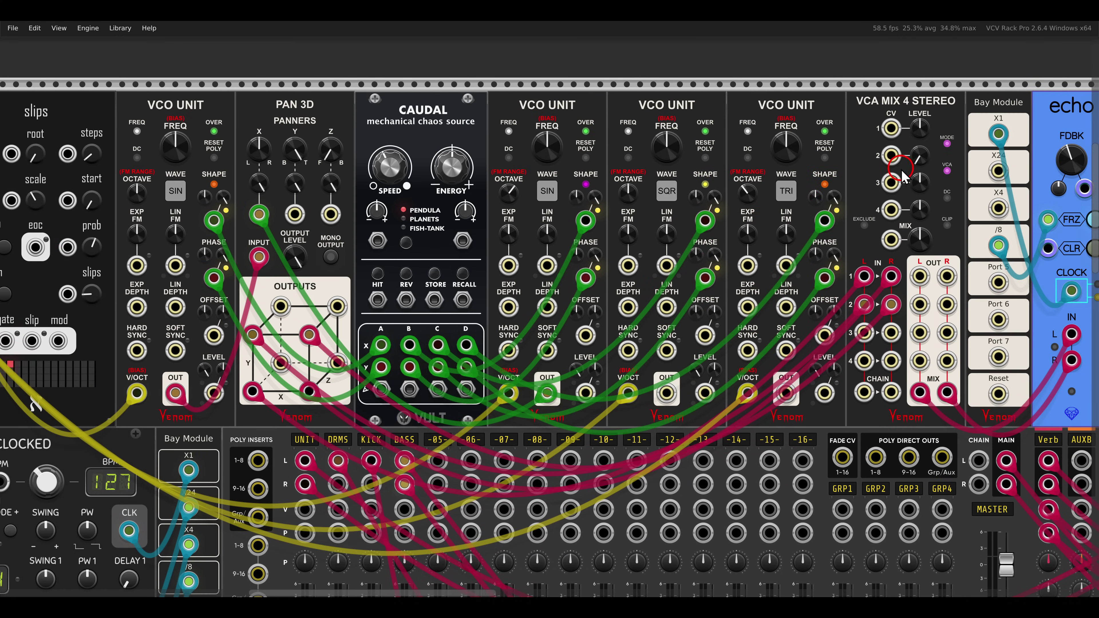
mouse_move(918, 164)
mouse_down()
mouse_move(875, 89)
mouse_move(865, 98)
mouse_up()
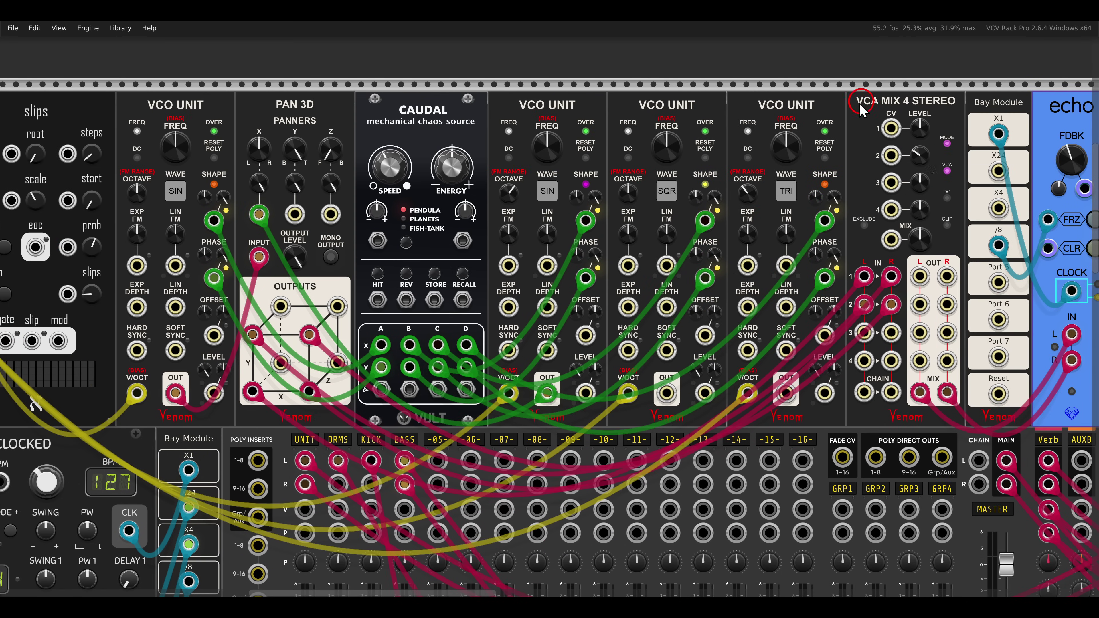
Patch the square VCO UNIT into PAN 3D's Y CV input, with the Y panner at 50% top, and lower that oscillator's octave
drag(548, 194, 628, 197)
drag(746, 396, 376, 220)
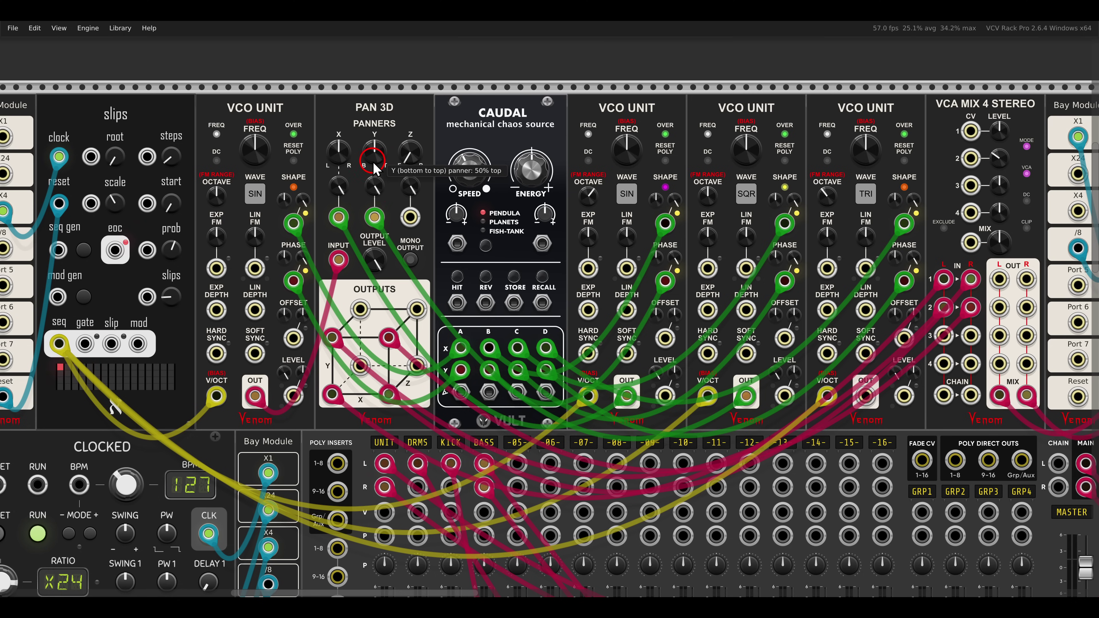
click(718, 160)
mouse_move(708, 195)
mouse_down()
mouse_move(700, 158)
mouse_move(704, 277)
mouse_move(699, 243)
mouse_move(681, 299)
mouse_move(698, 215)
mouse_up()
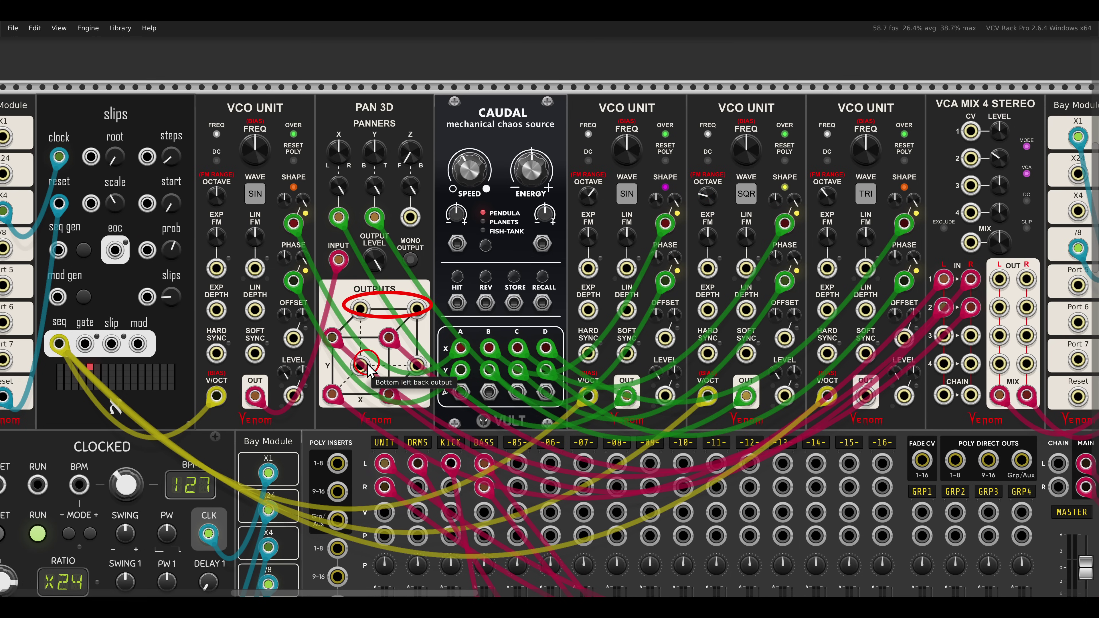
Center PAN 3D's Z panner, patch the triangle VCO UNIT into the Z CV input and raise that oscillator's octave
mouse_move(367, 365)
mouse_down()
mouse_move(340, 372)
mouse_move(437, 387)
mouse_up()
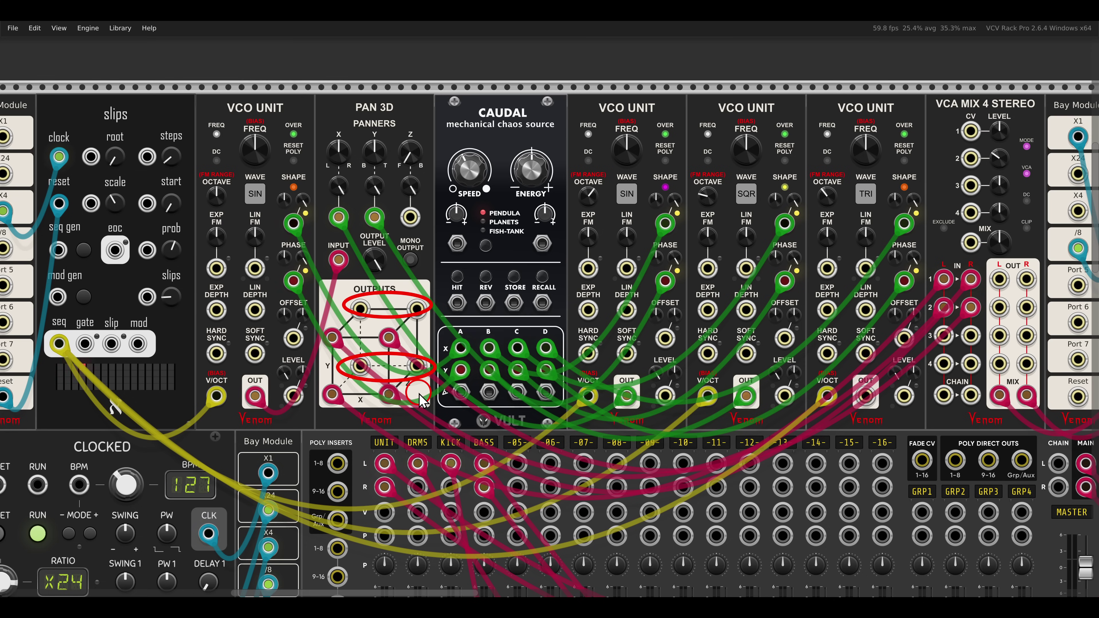
key(Escape)
mouse_move(412, 159)
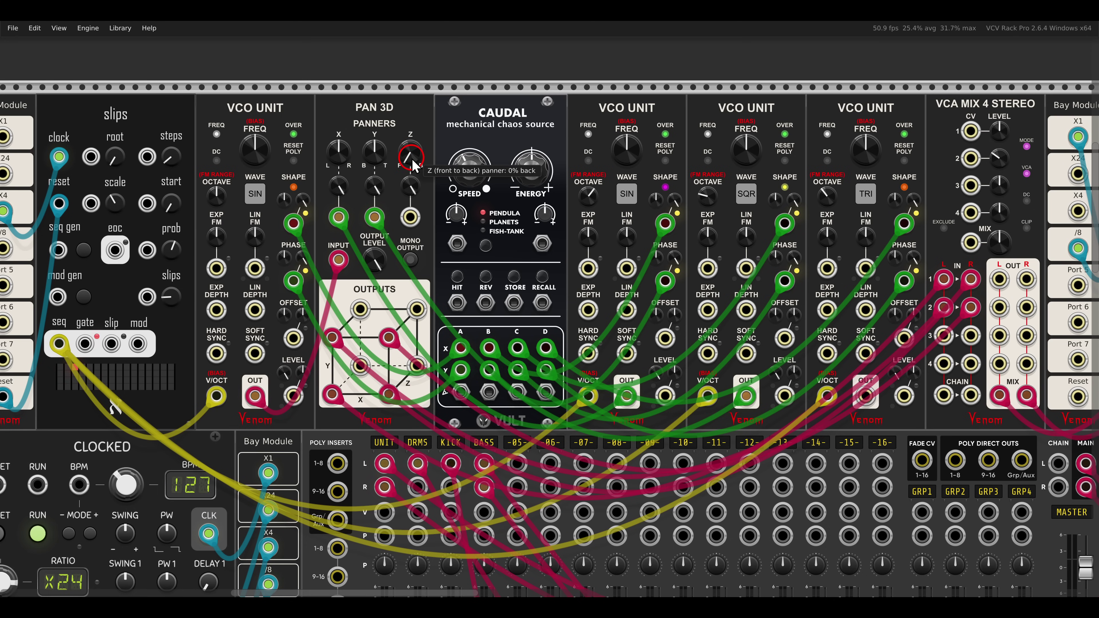
double_click(413, 161)
drag(410, 217, 867, 396)
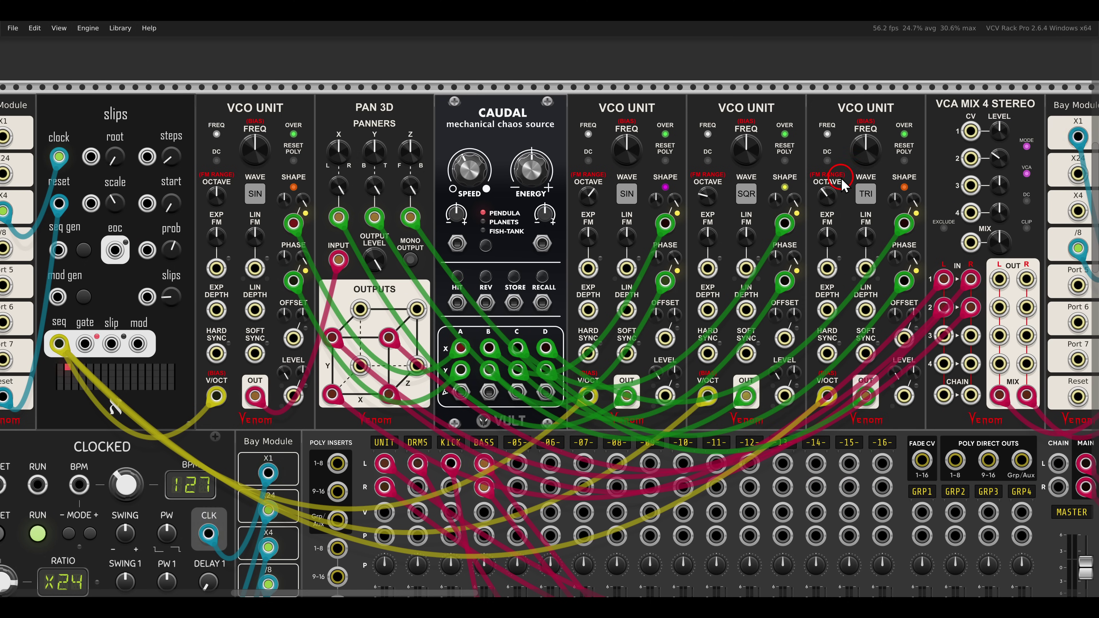
drag(827, 195, 775, 160)
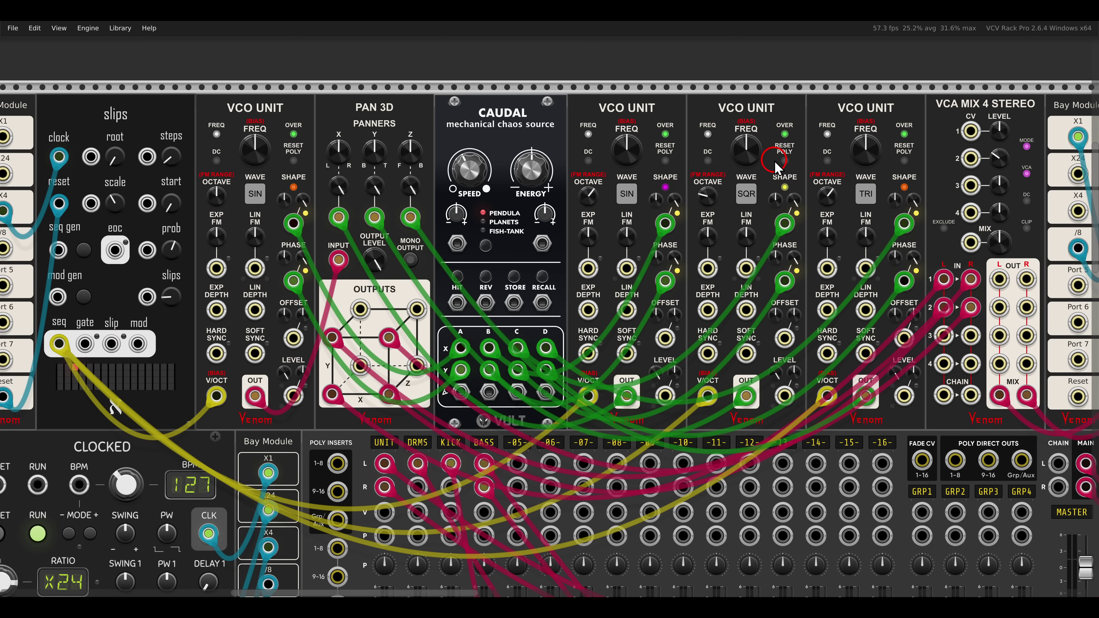
Unmute the drum voice whose kick, snare, hi-hat, tom and clap modules feed CROSS FADE 3D's cube inputs
scroll(527, 251, down, 15)
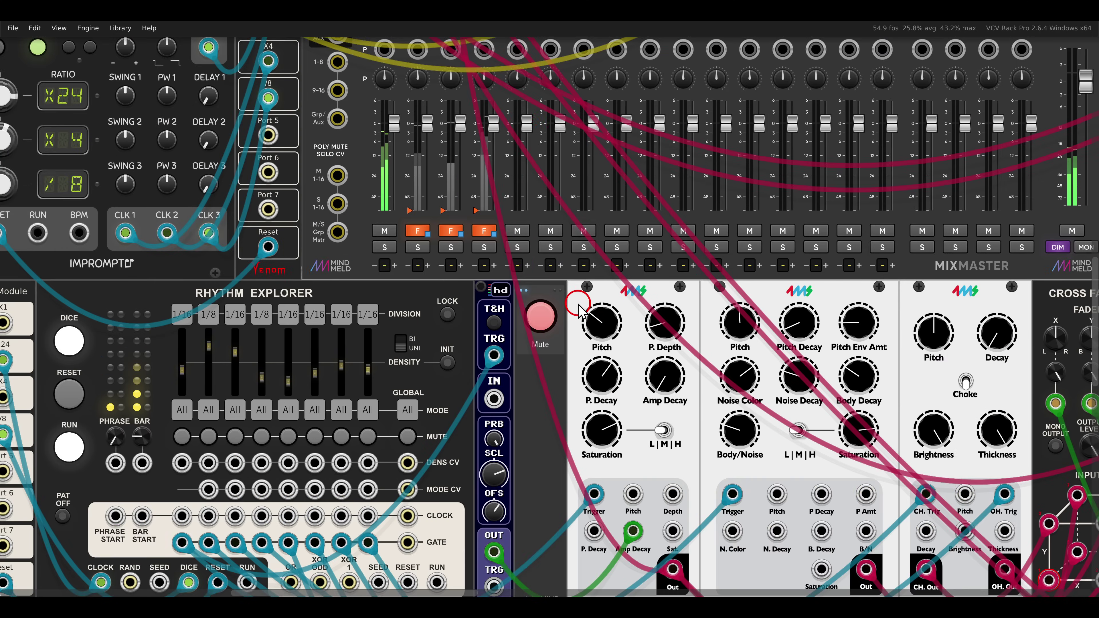
scroll(563, 229, right, 8)
scroll(583, 206, down, 1)
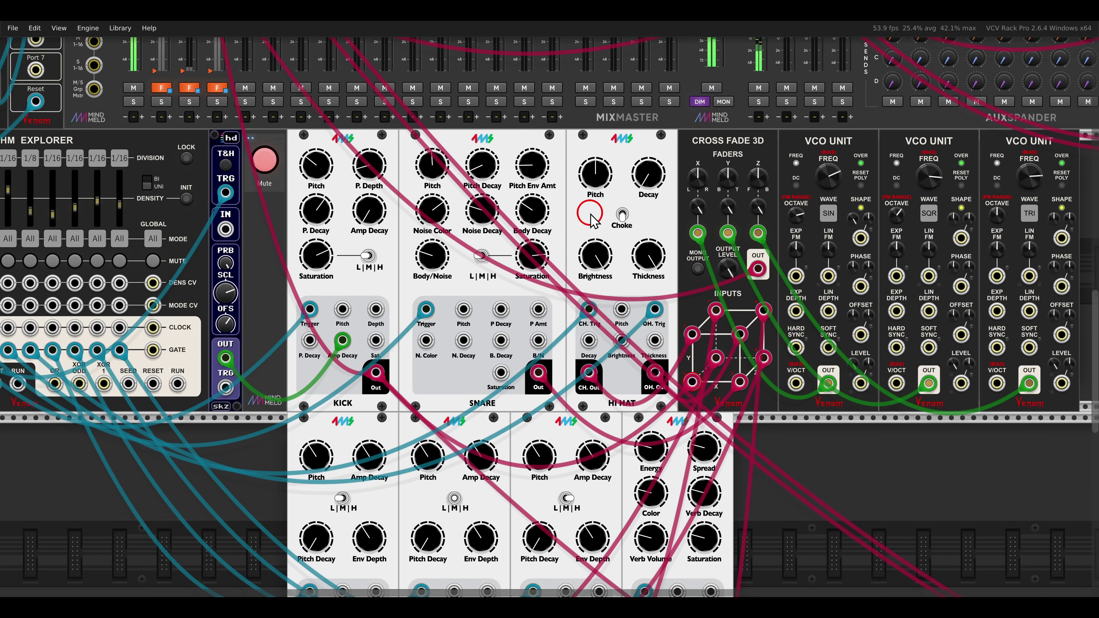
drag(595, 216, 544, 157)
scroll(556, 140, down, 1)
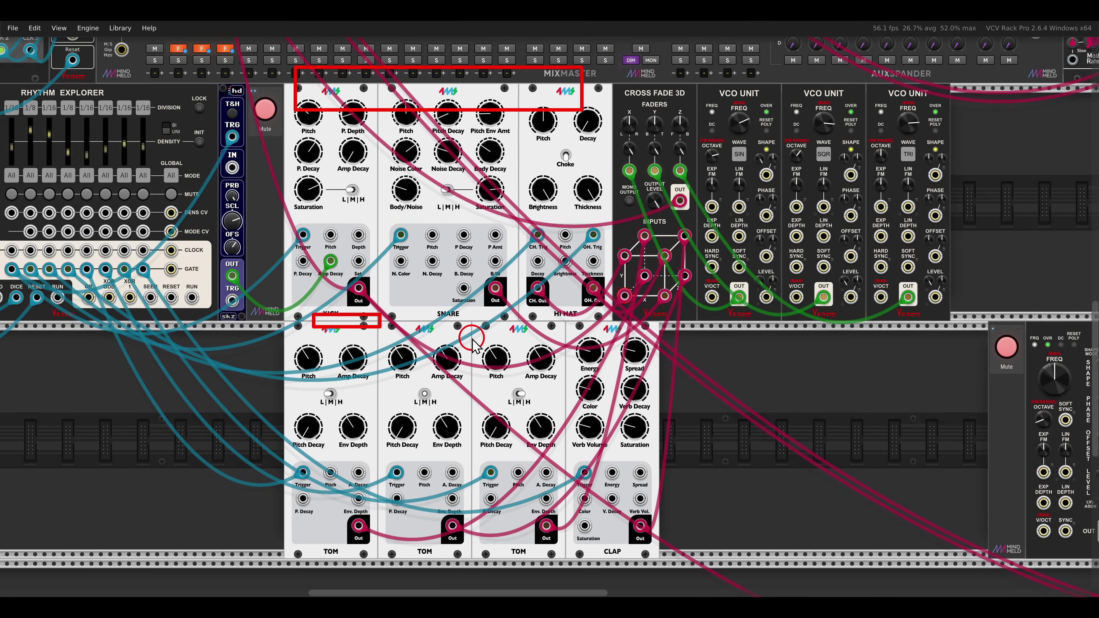
scroll(631, 285, up, 3)
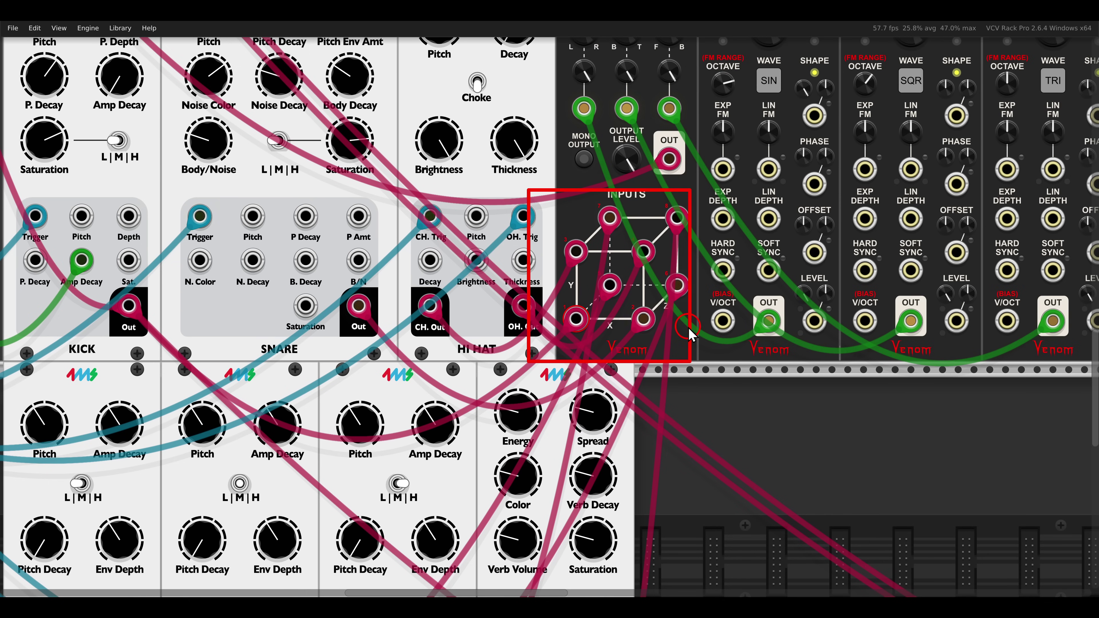
scroll(688, 327, down, 3)
scroll(724, 281, up, 2)
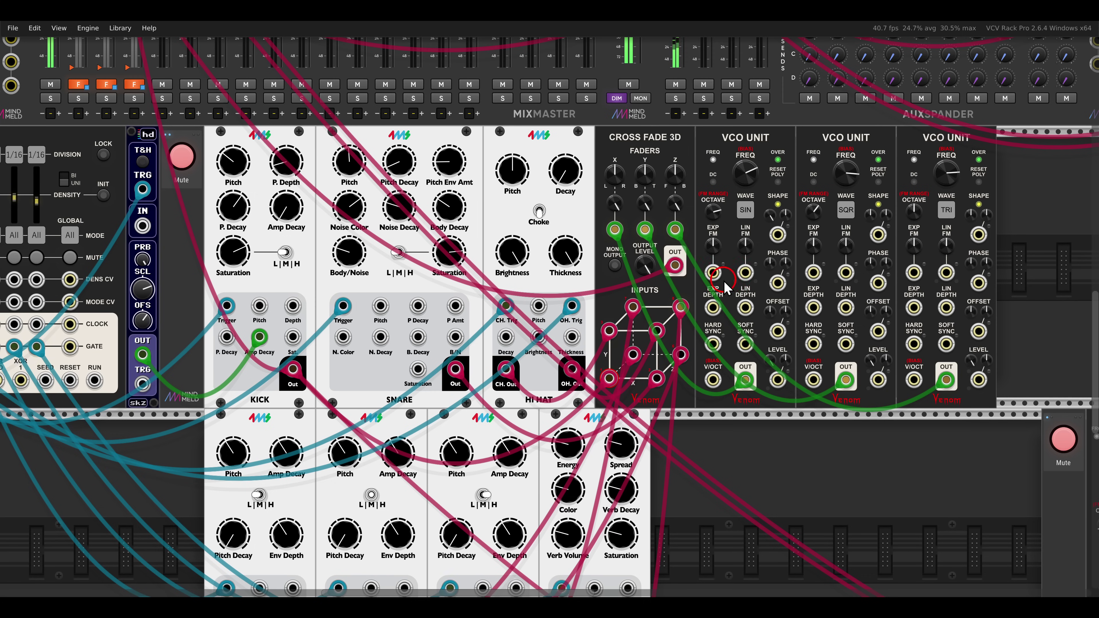
click(176, 152)
scroll(725, 234, up, 2)
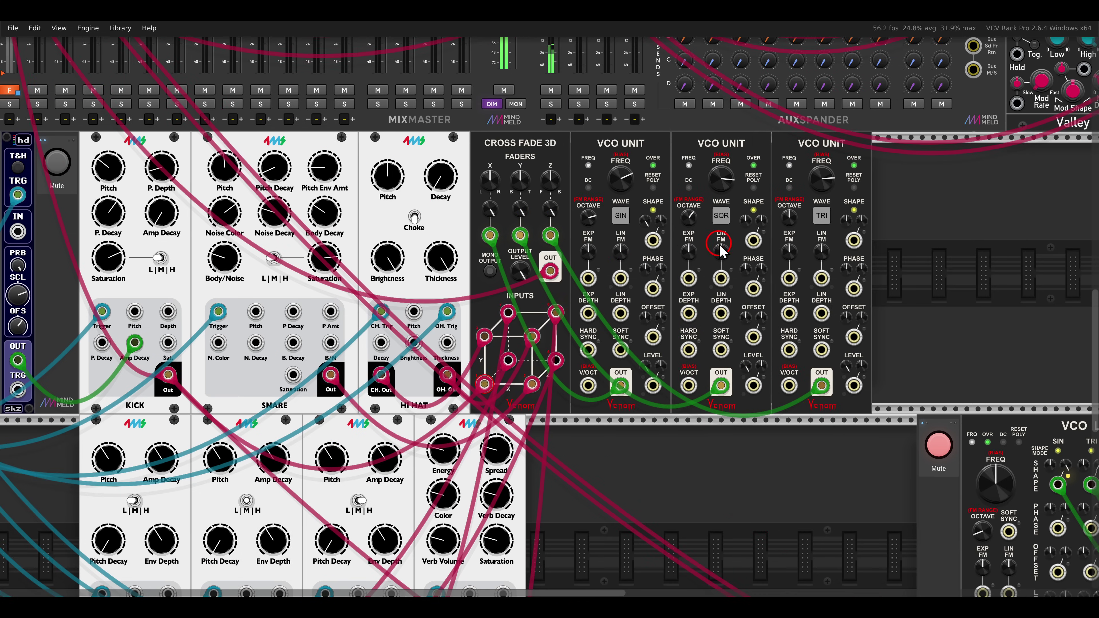
Switch the second VCO UNIT modulating CROSS FADE 3D to the SAW wave and vary the frequencies of all three oscillators
drag(592, 167, 590, 149)
drag(713, 168, 739, 273)
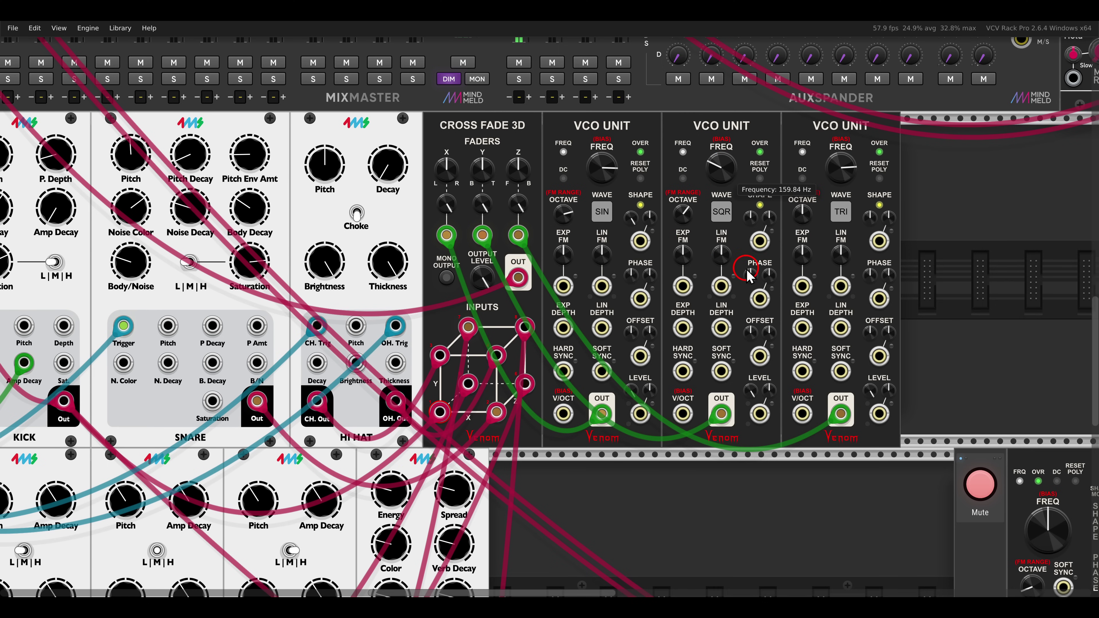
click(729, 217)
drag(841, 168, 855, 246)
drag(832, 172, 831, 170)
drag(714, 169, 708, 91)
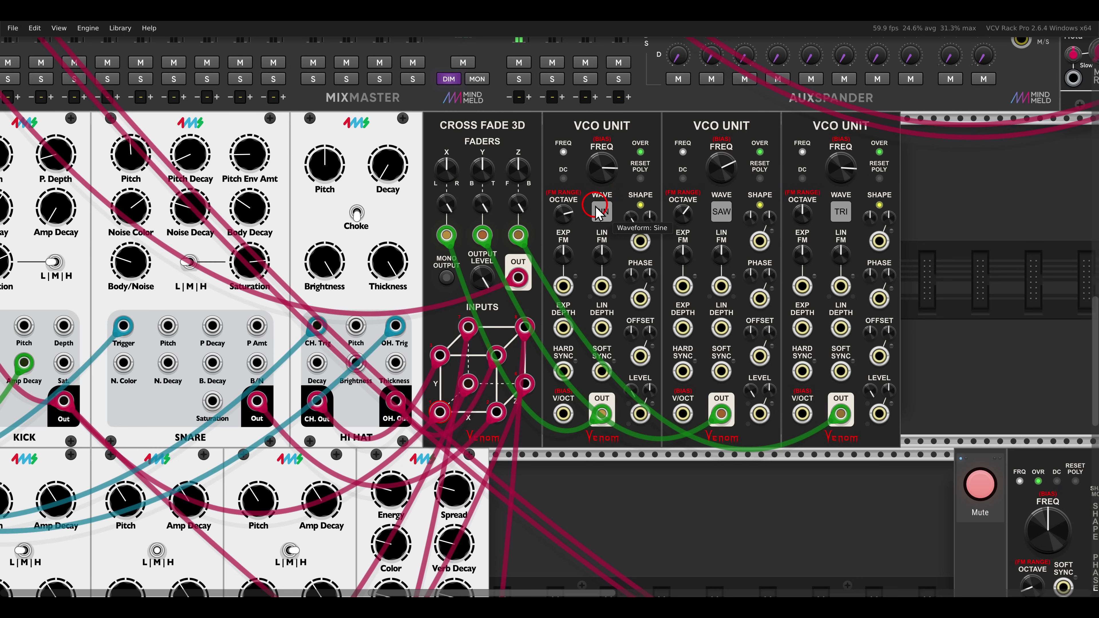
Switch the first VCO UNIT after CROSS FADE 3D from sine to SAW and lower the first and second oscillators' frequencies
click(597, 213)
click(597, 216)
drag(599, 170, 619, 260)
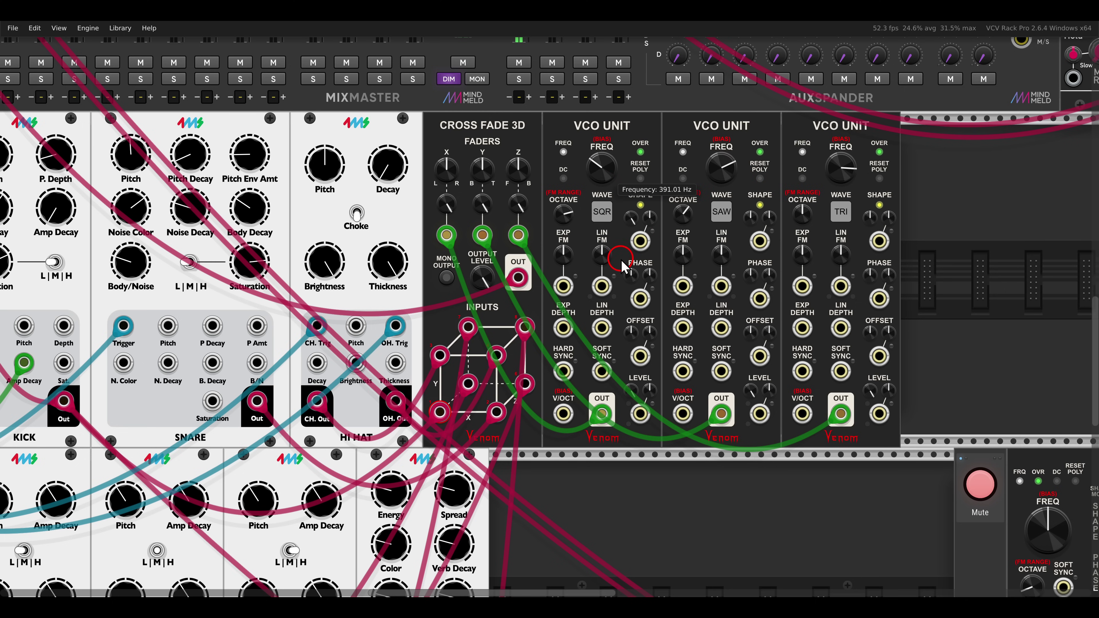
drag(721, 171, 732, 263)
click(603, 213)
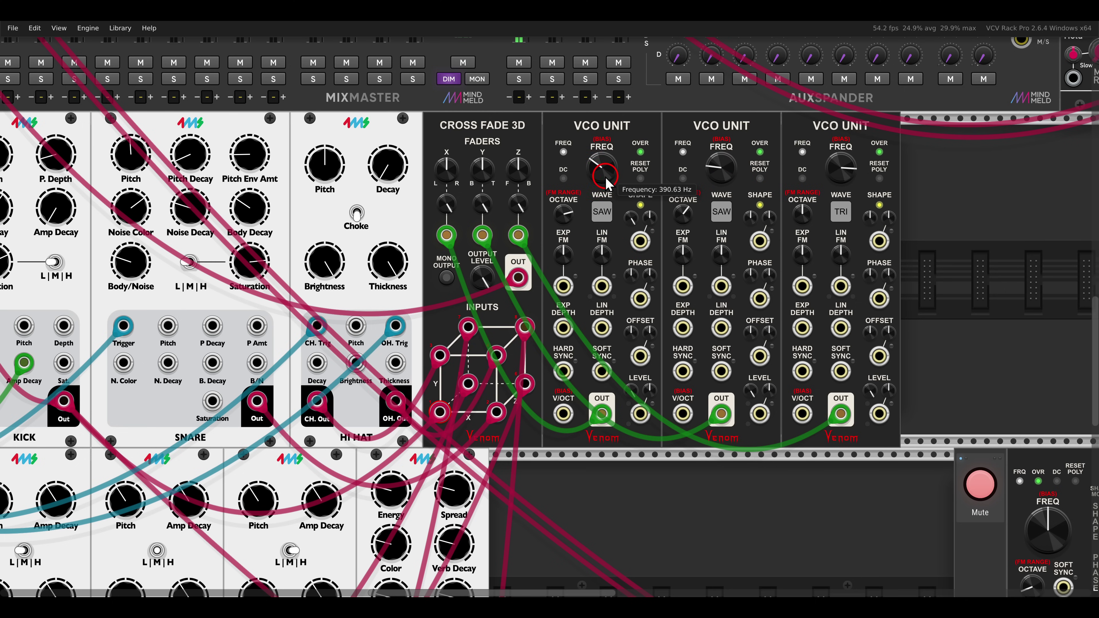
Raise the first and second modulating VCO UNITs' frequencies, adjust the third's, and raise the octaves of the second and third
drag(604, 174, 584, 84)
drag(847, 180, 823, 190)
drag(705, 69, 701, 104)
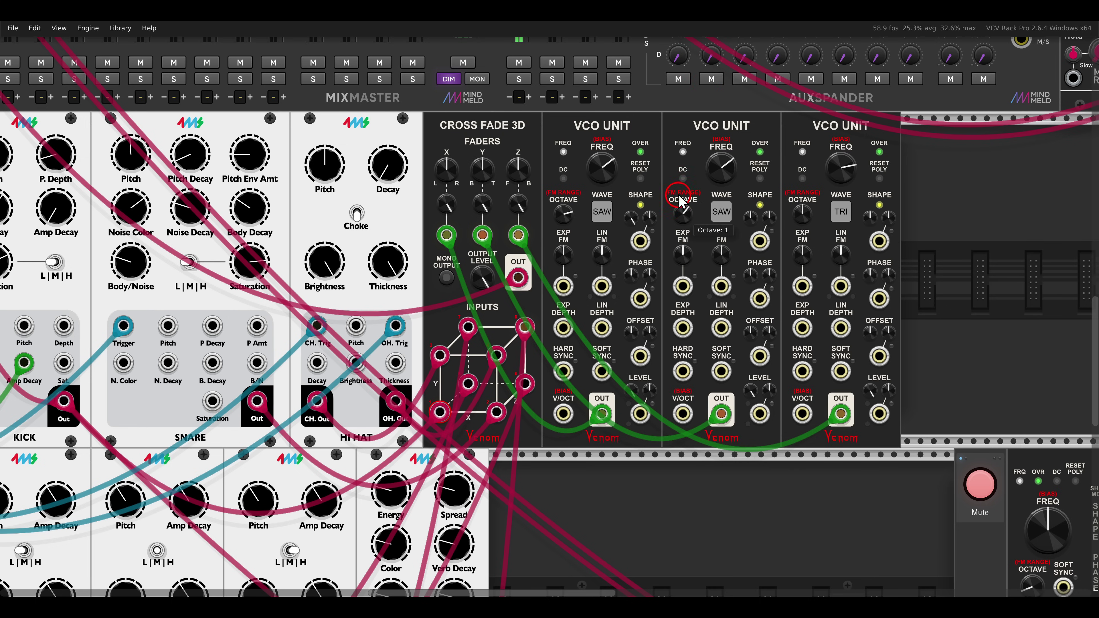
drag(806, 226, 779, 139)
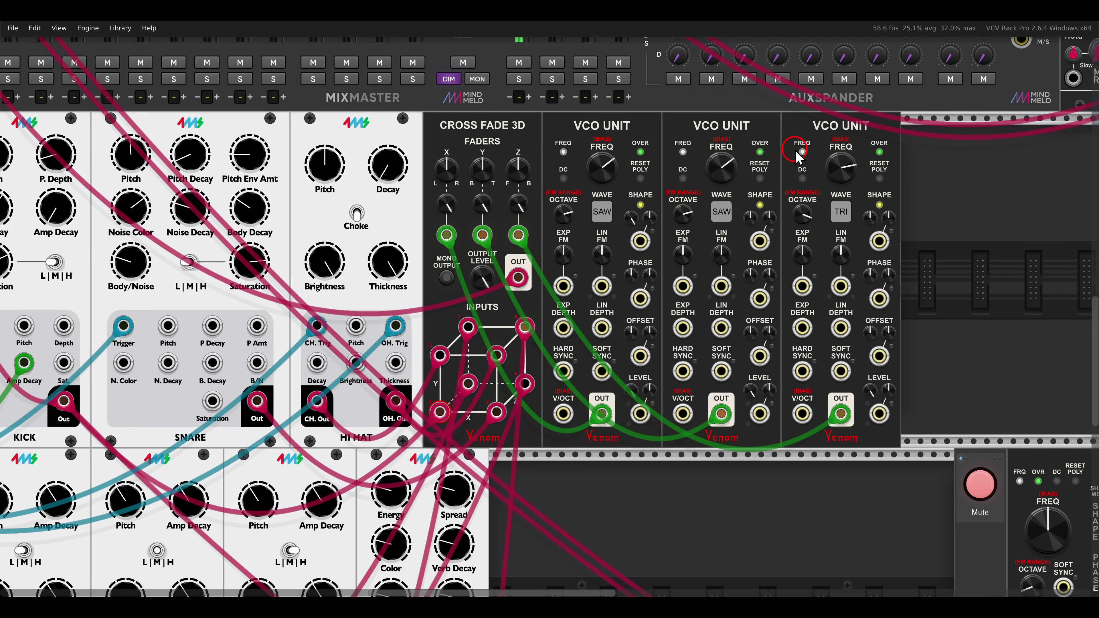
Lower the first VCO UNIT's octave, set its frequency to about 4,430 Hz, and fine-tune the second oscillator's frequency
mouse_move(603, 181)
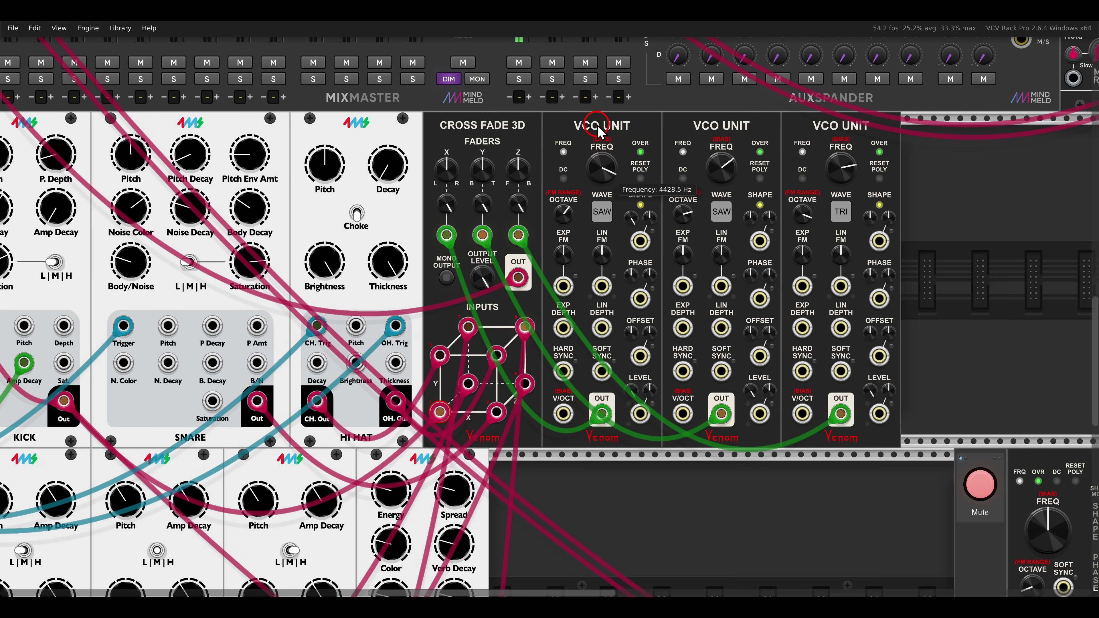
drag(608, 231, 578, 131)
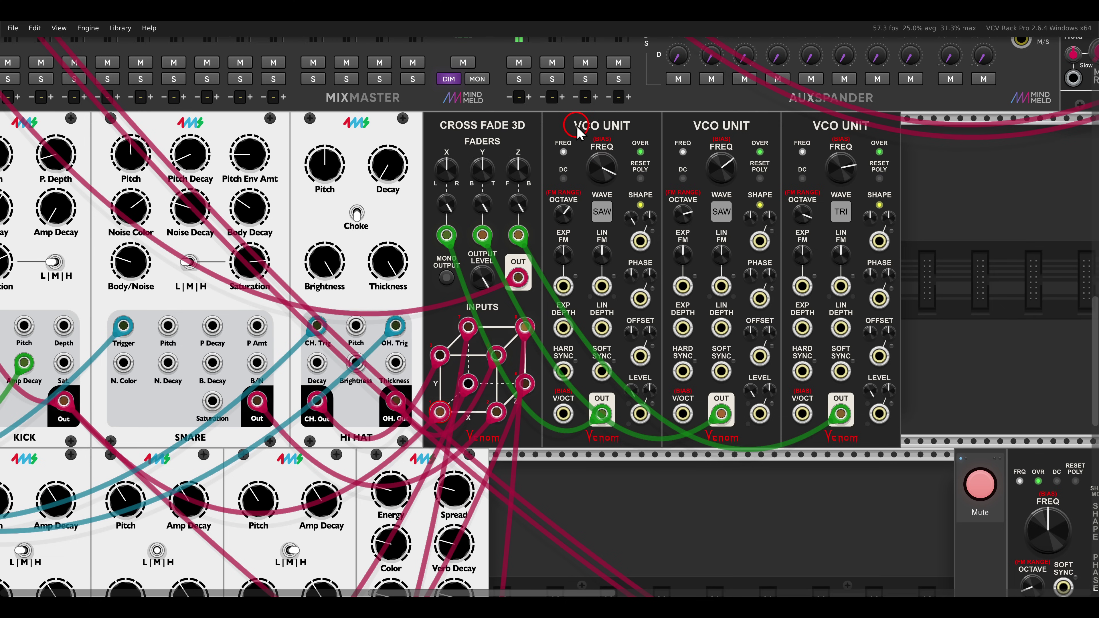
mouse_move(719, 170)
mouse_down()
mouse_move(704, 128)
mouse_move(712, 167)
mouse_up()
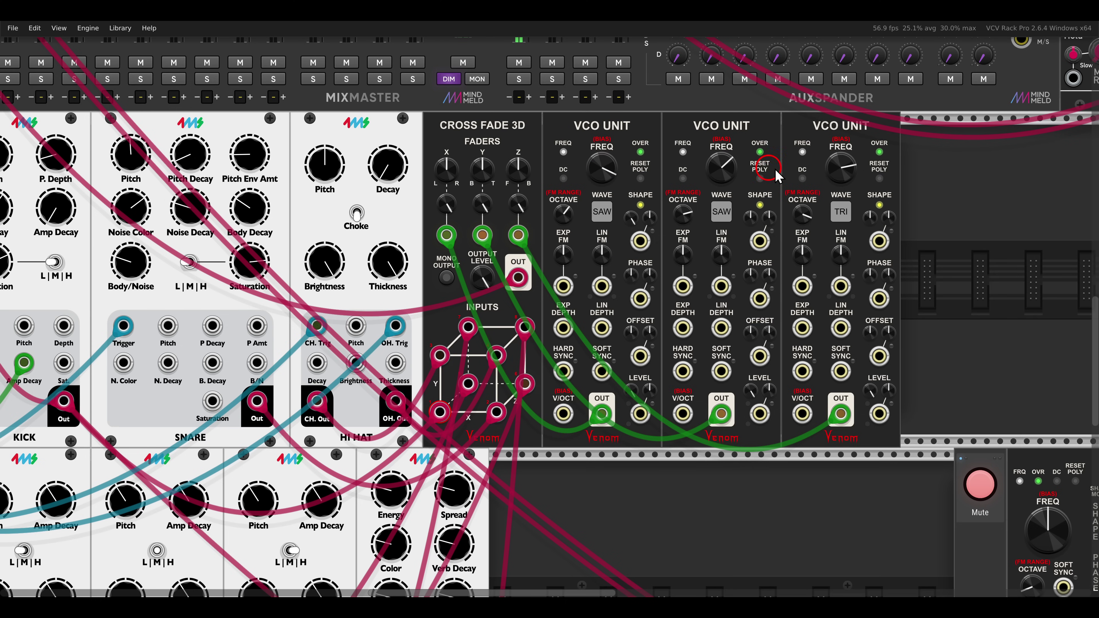
Lower the frequency of the third VCO UNIT modulating the drum CROSS FADE 3D
drag(841, 166, 806, 179)
Unmute the generative voice built from two VCO LABs, CROSS FADE 3D and CAUDAL
scroll(804, 276, down, 3)
drag(879, 345, 371, 244)
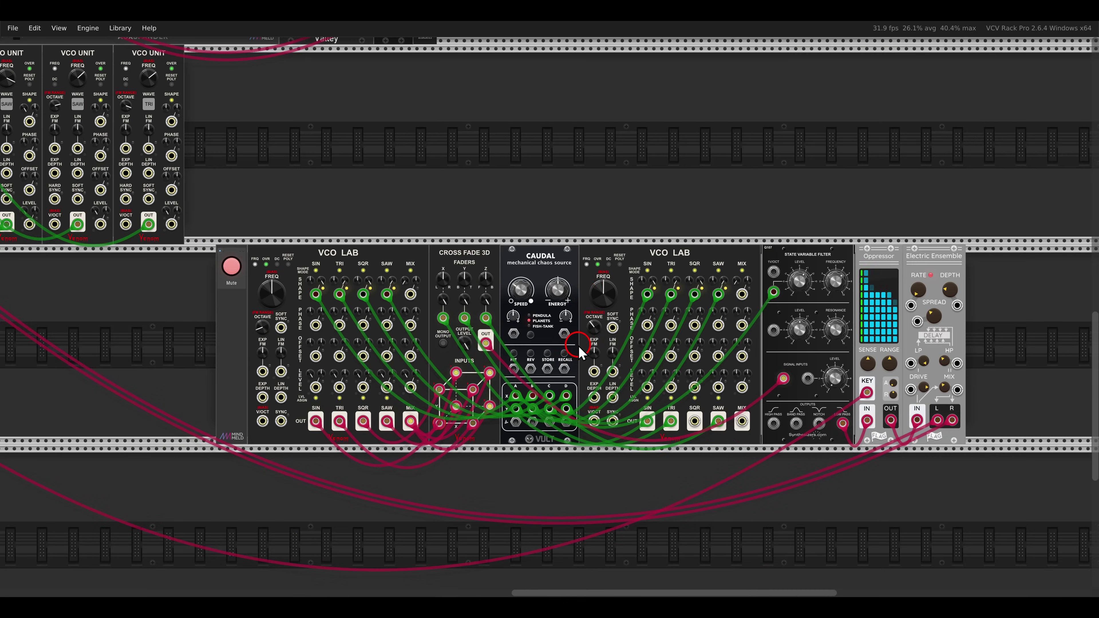
scroll(578, 345, up, 1)
drag(579, 345, 588, 323)
drag(241, 182, 342, 234)
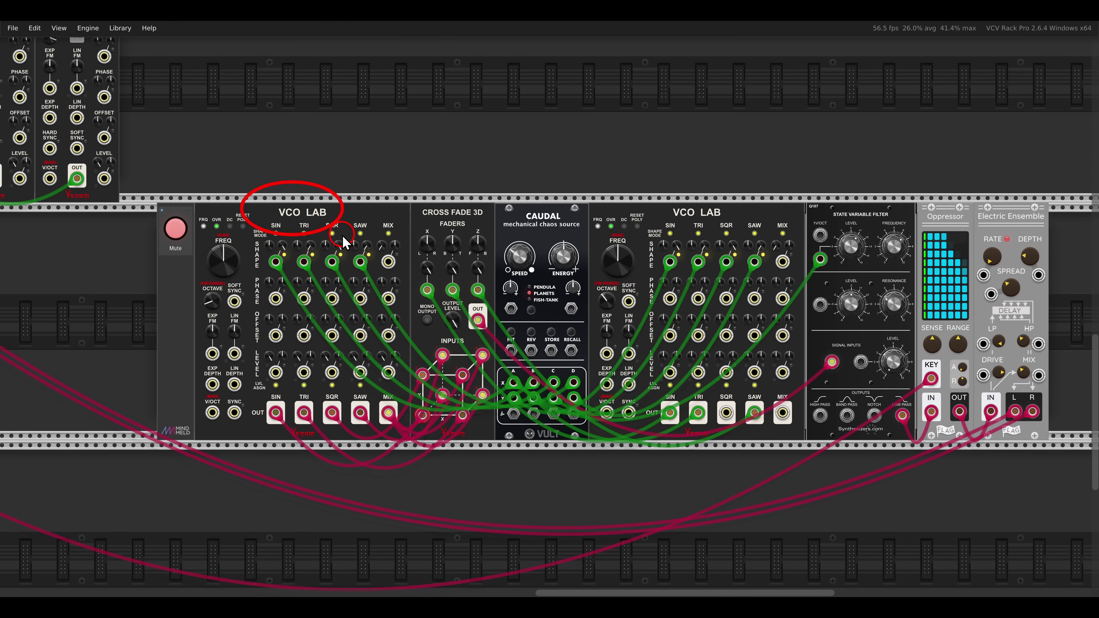
drag(407, 340, 493, 444)
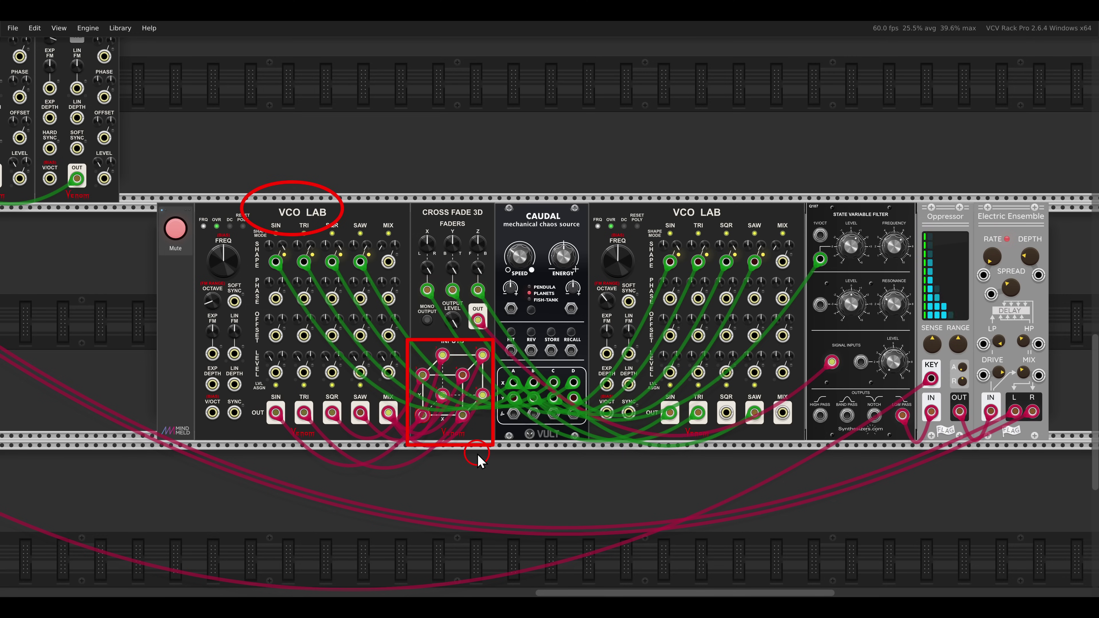
drag(657, 185, 736, 238)
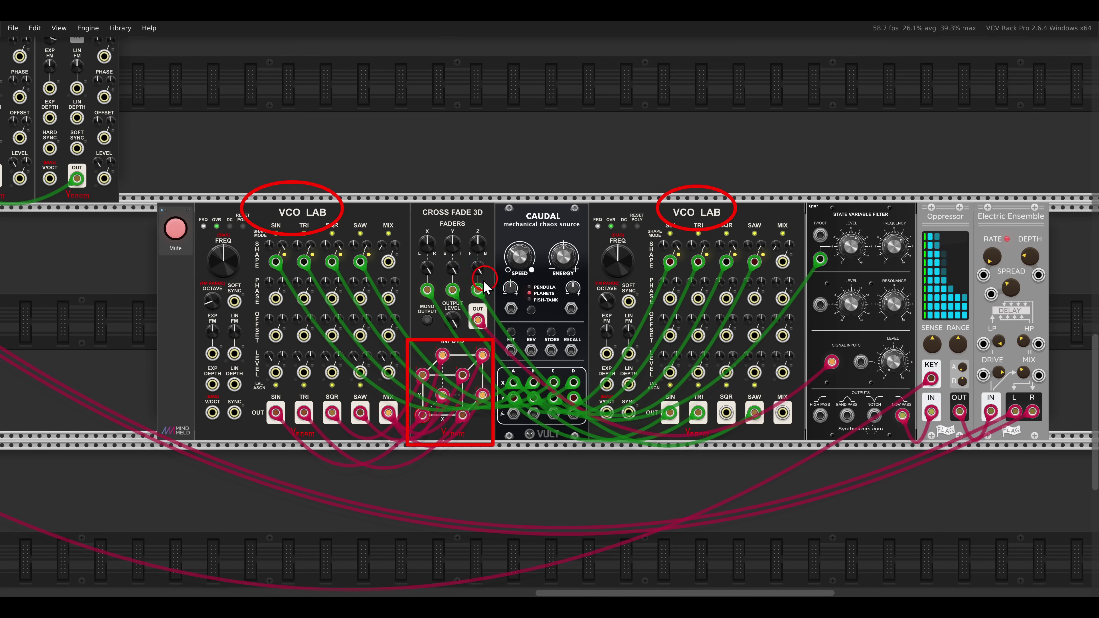
mouse_move(404, 274)
mouse_down()
mouse_move(492, 323)
mouse_move(493, 308)
mouse_up()
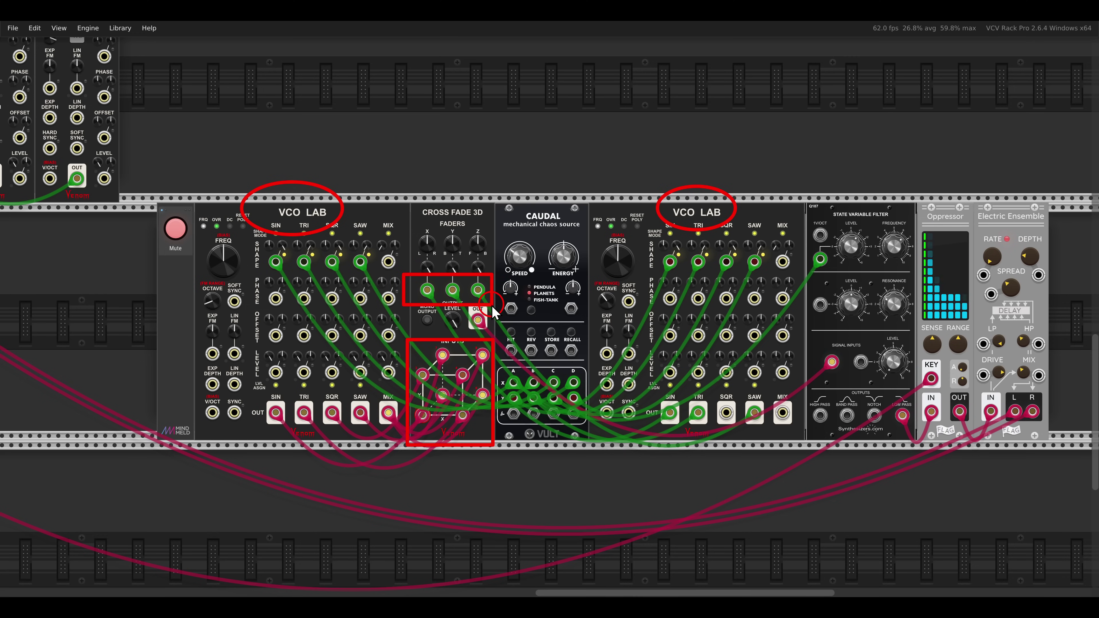
key(Escape)
click(176, 235)
Lower the first VCO UNIT's frequency after the drum CROSS FADE 3D, raise the second's, and vary the third's
scroll(183, 283, down, 2)
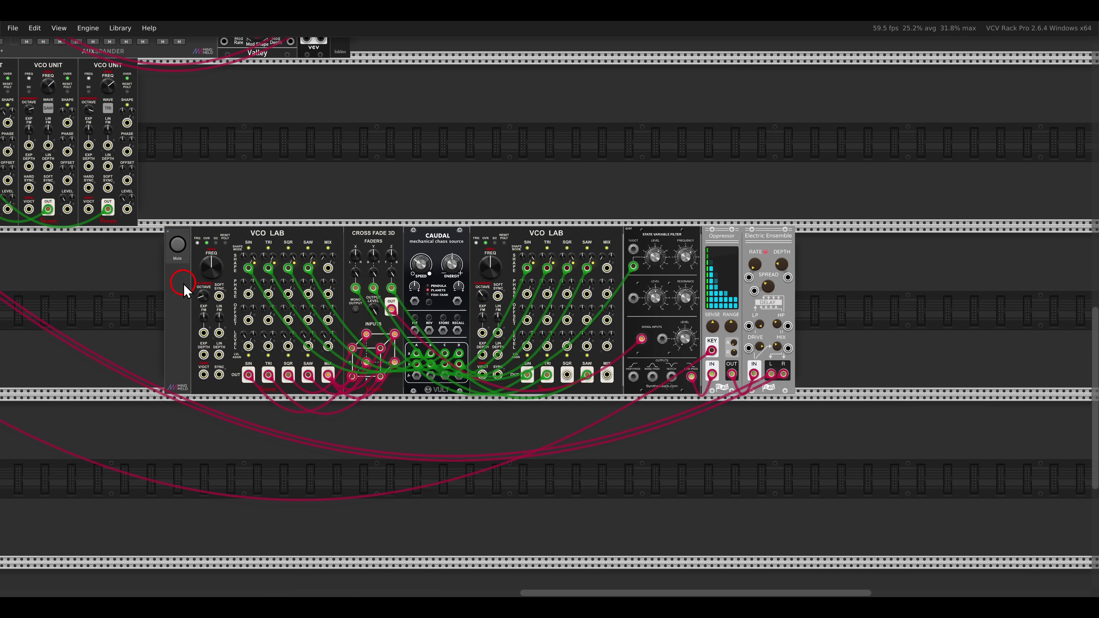
drag(107, 249, 441, 347)
drag(387, 264, 481, 279)
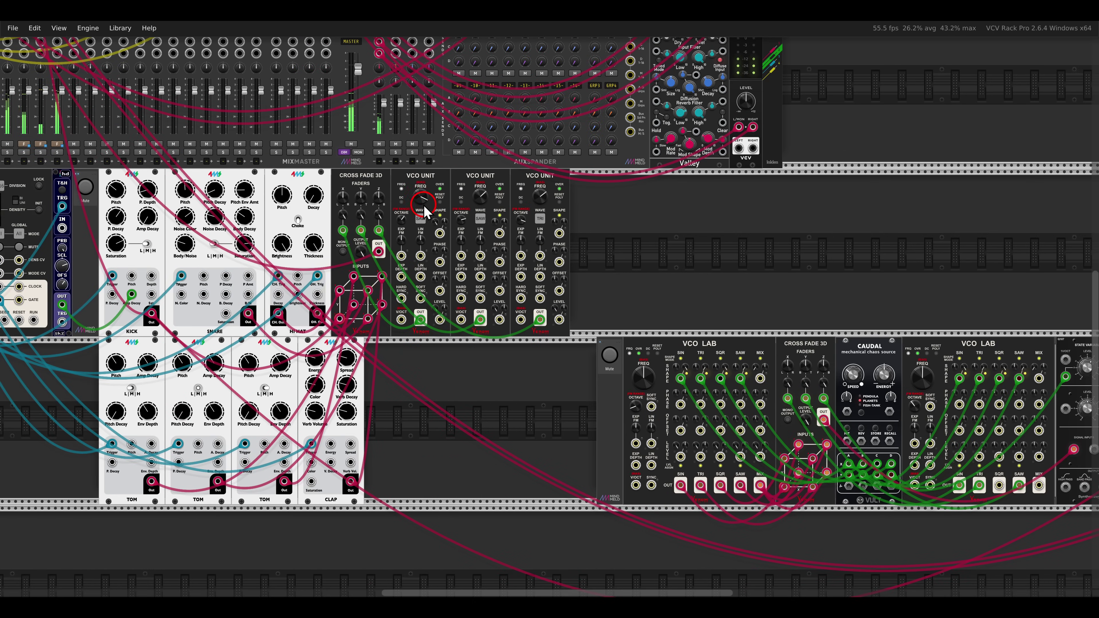
drag(424, 205, 432, 251)
drag(481, 200, 476, 176)
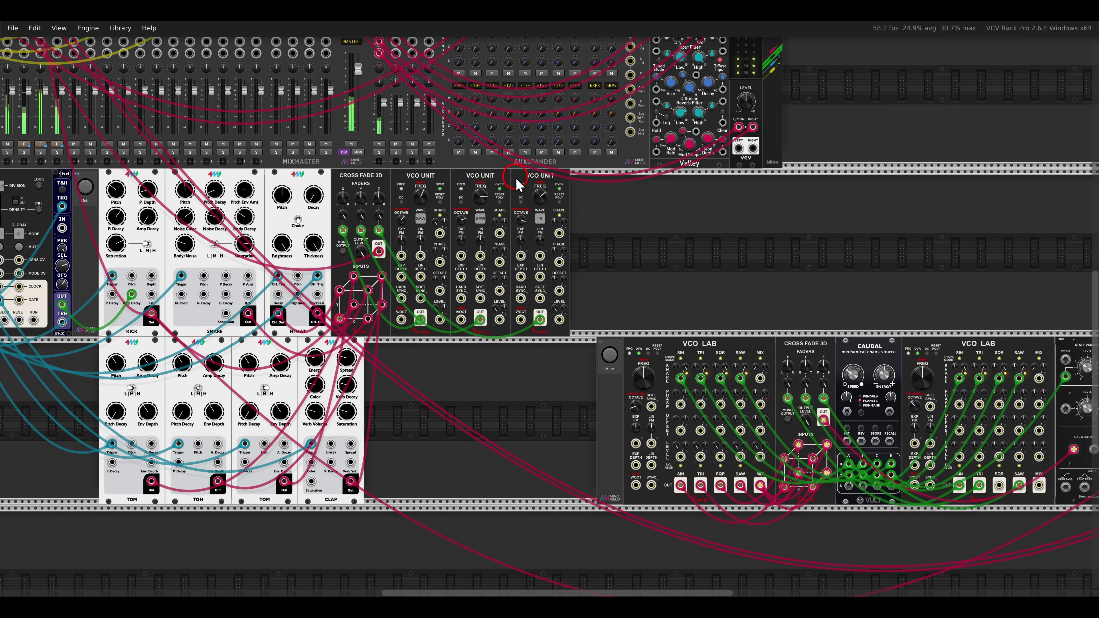
drag(536, 192, 537, 184)
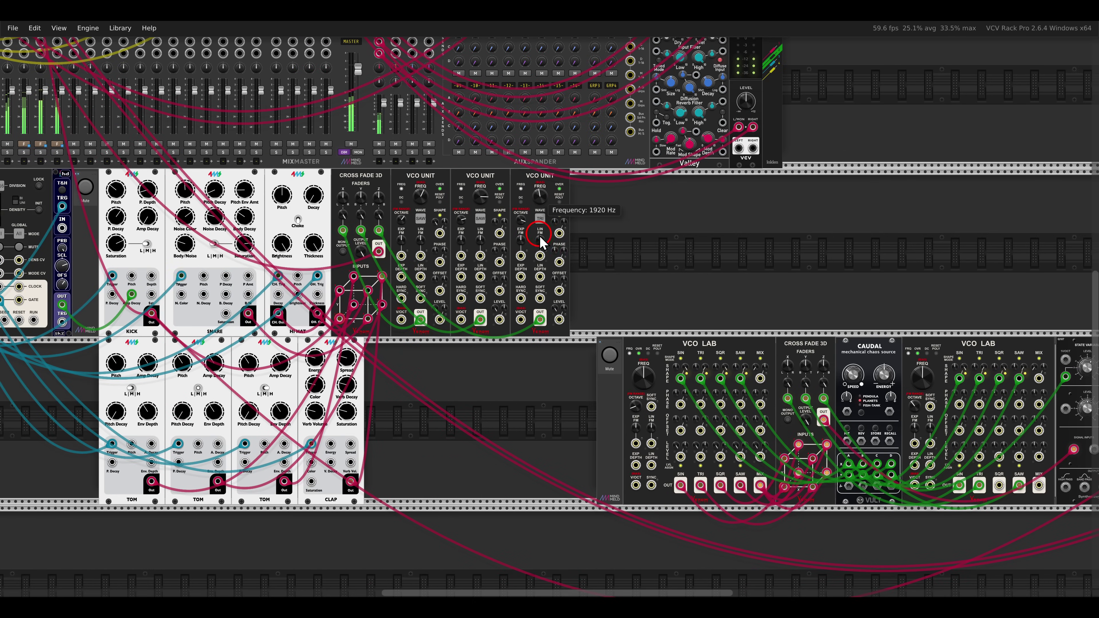
drag(543, 144, 541, 179)
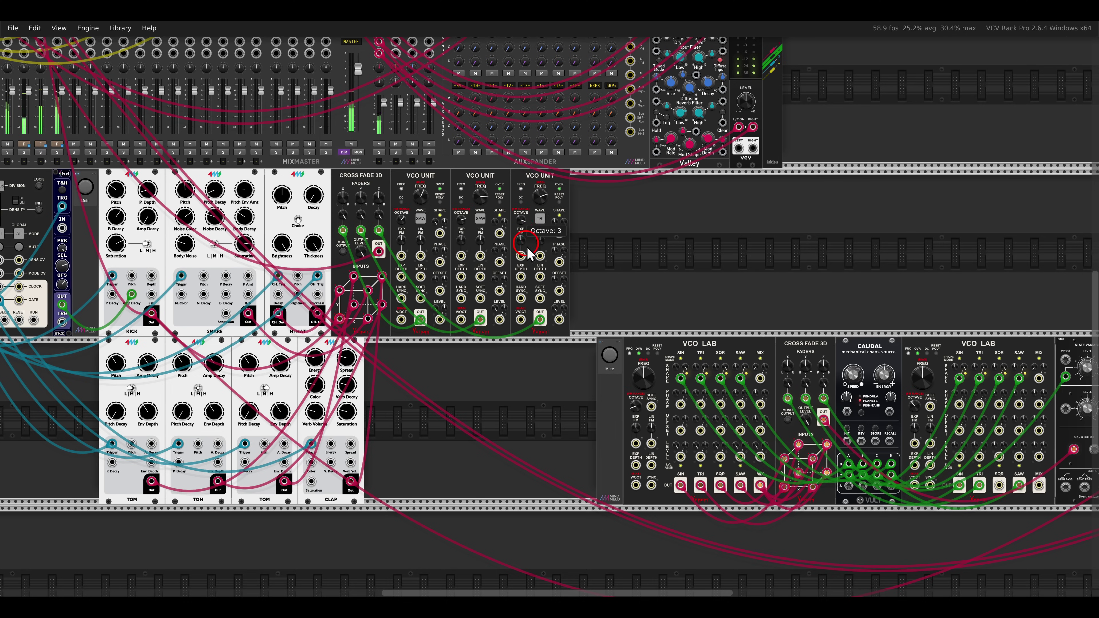
Set the third VCO UNIT's frequency to about 23 Hz, lower the second's slightly, and raise the first's to about 3,333 Hz
mouse_move(537, 202)
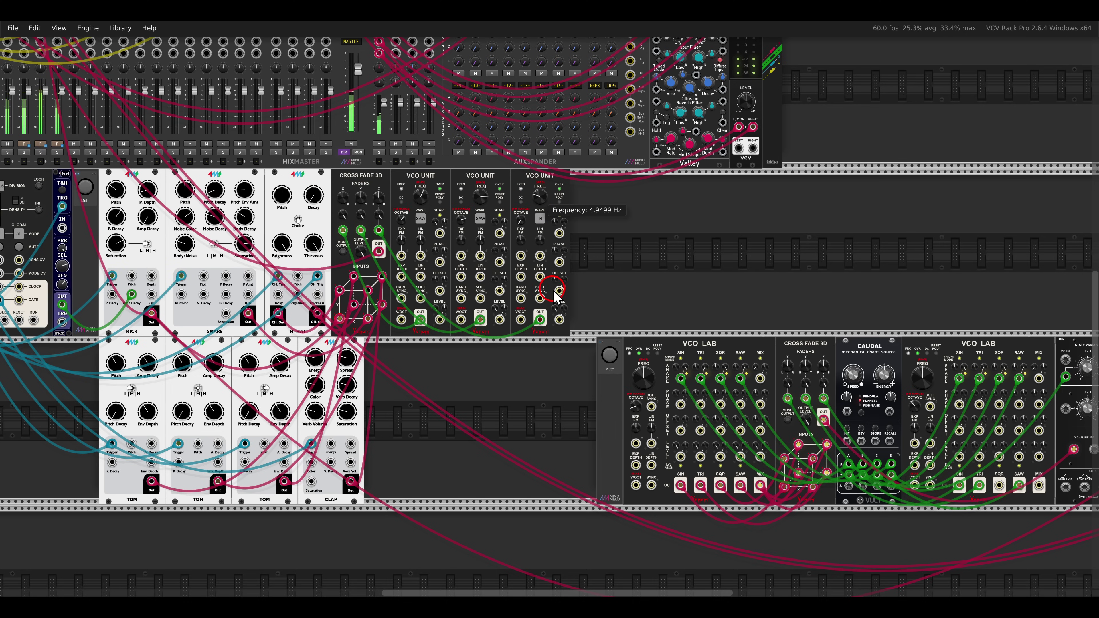
drag(554, 290, 556, 307)
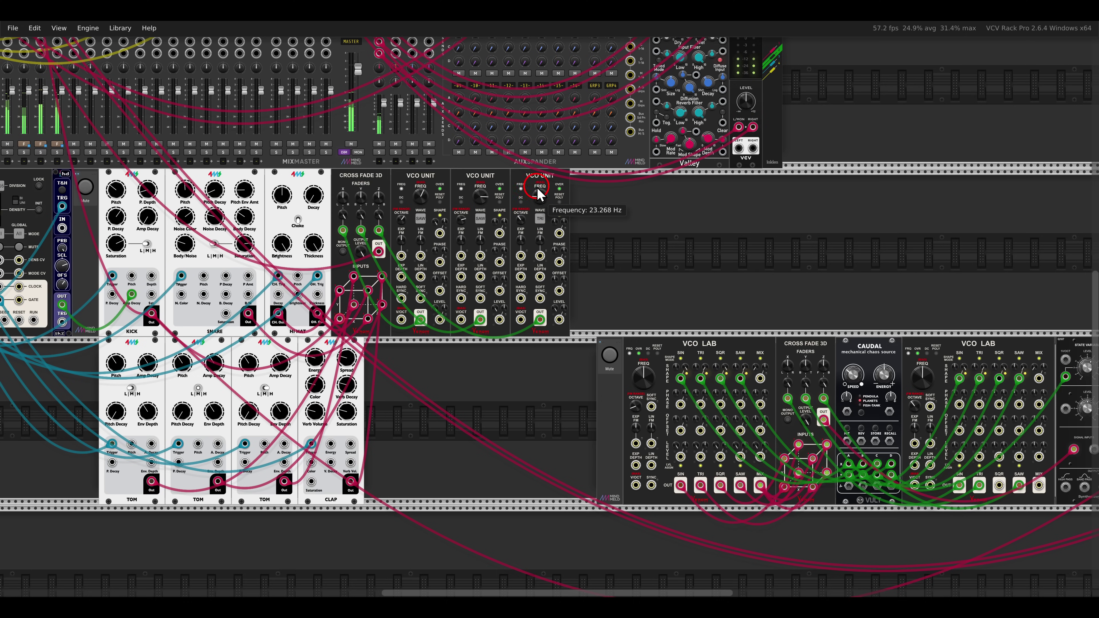
drag(482, 196, 485, 208)
drag(420, 197, 412, 175)
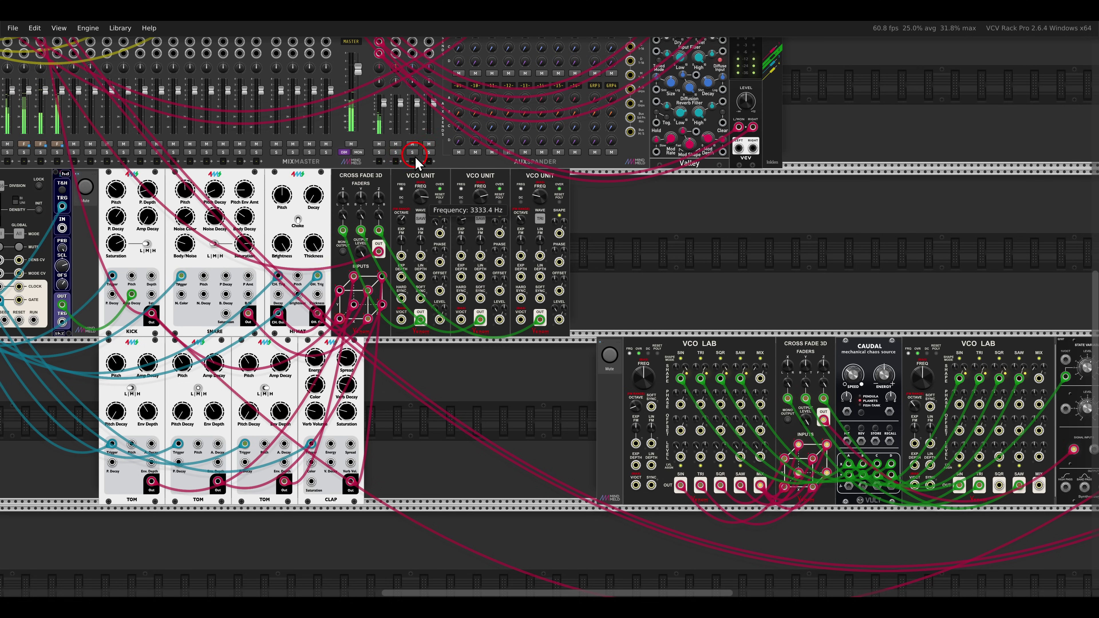
Set the frequency of the first VCO UNIT after the drum CROSS FADE 3D to about 3,686 Hz
scroll(415, 162, down, 5)
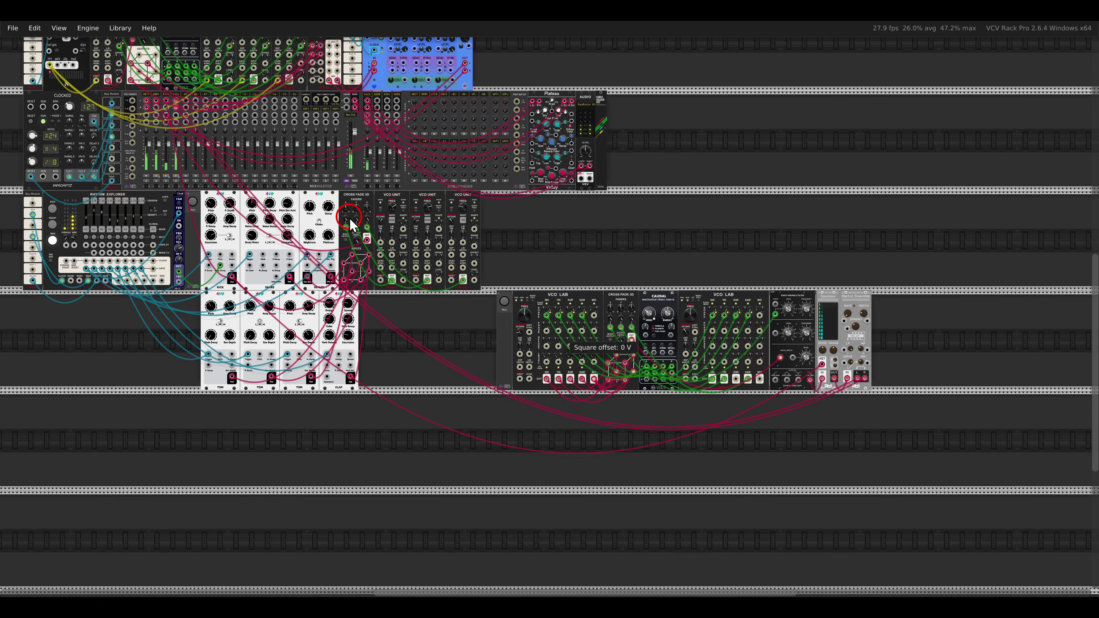
scroll(410, 255, down, 2)
drag(456, 310, 438, 292)
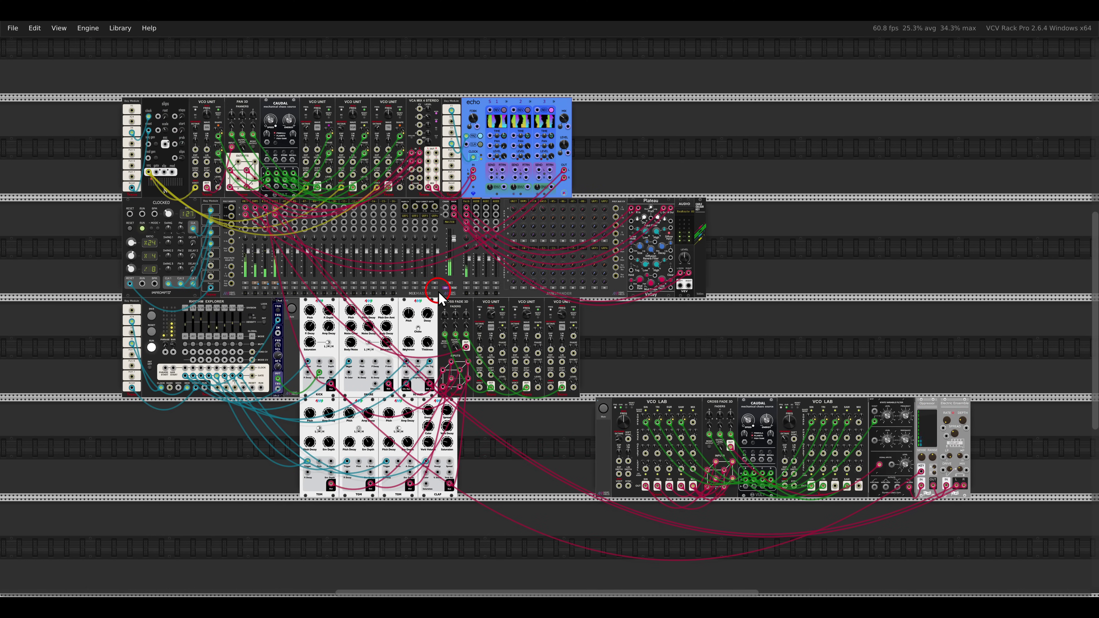
mouse_move(491, 319)
drag(490, 321, 485, 261)
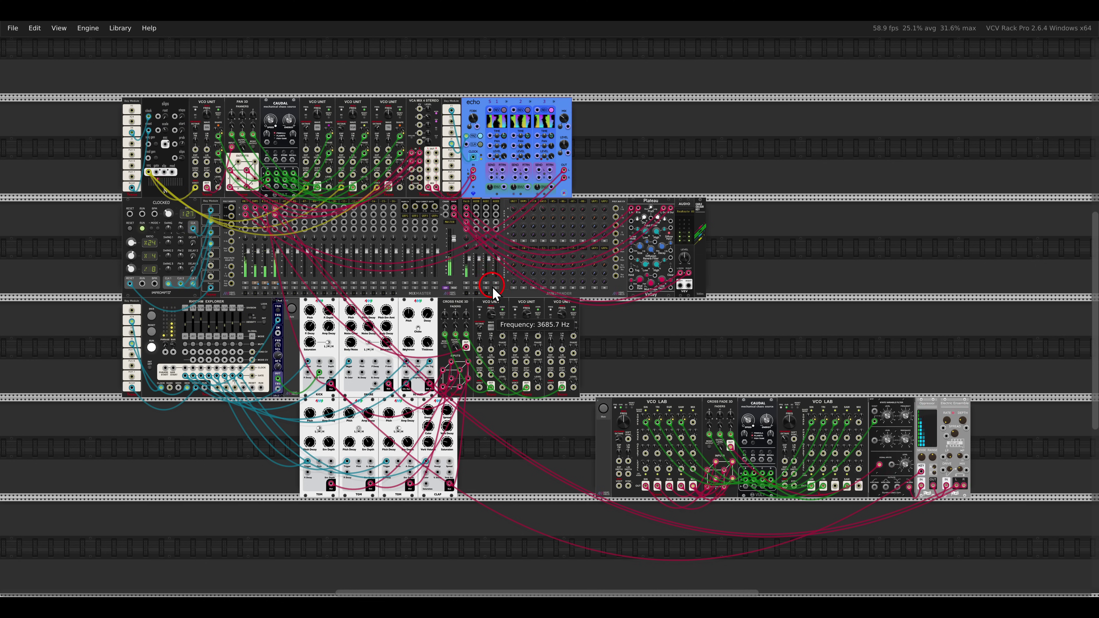